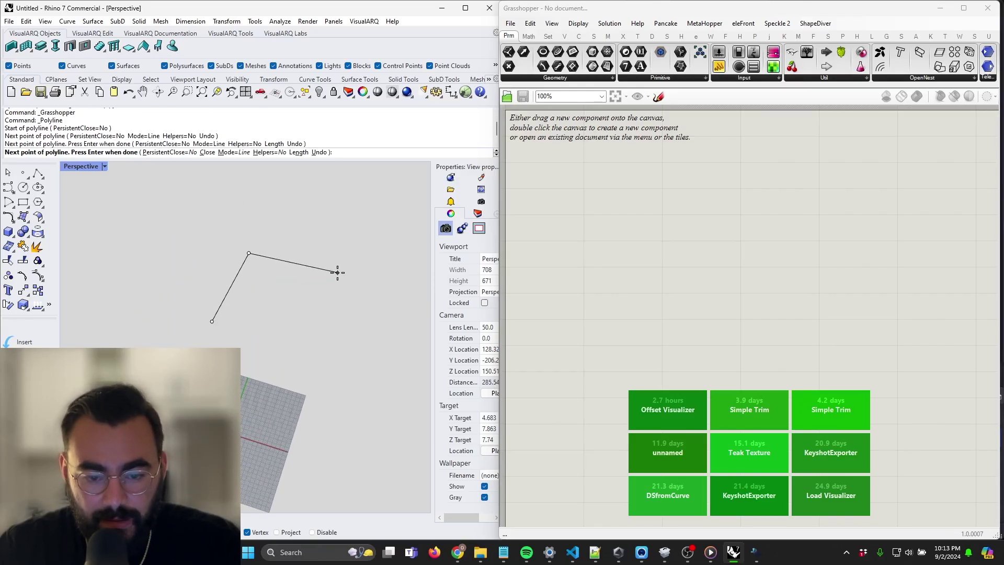
Finish the polyline outline with a stepped rectangular notch cut into its open side.
click(312, 341)
click(278, 335)
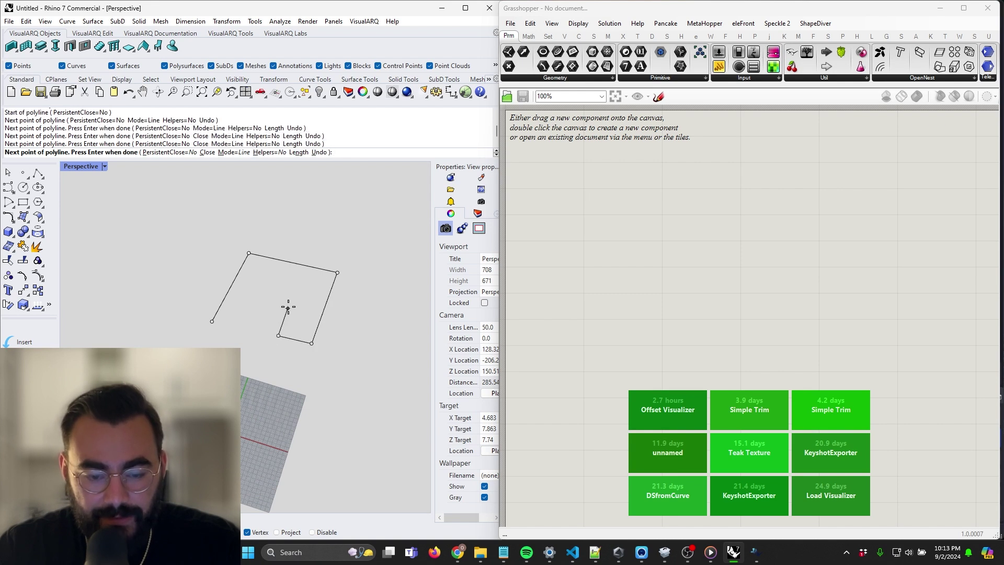
click(294, 304)
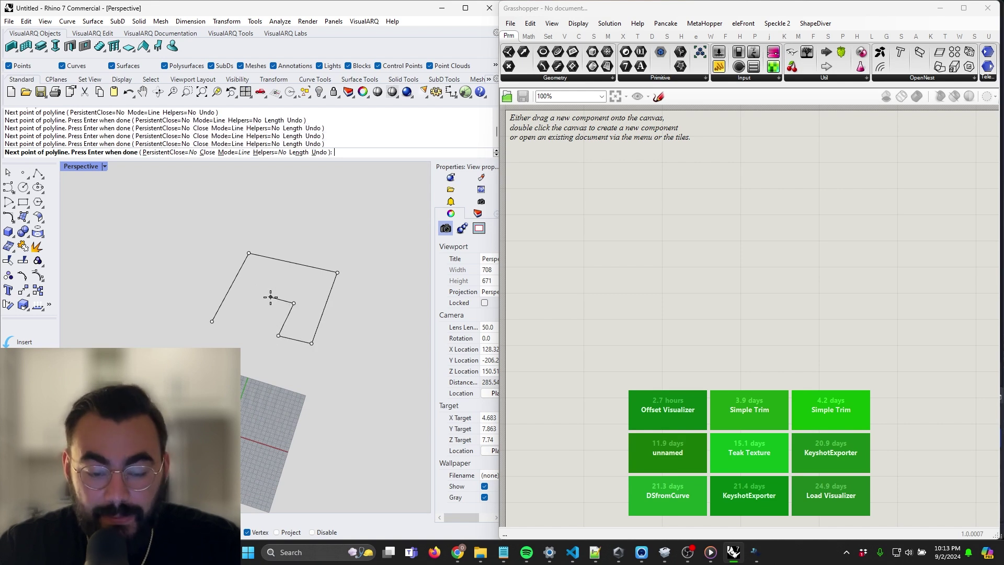
click(270, 297)
scroll(257, 335, up, 4)
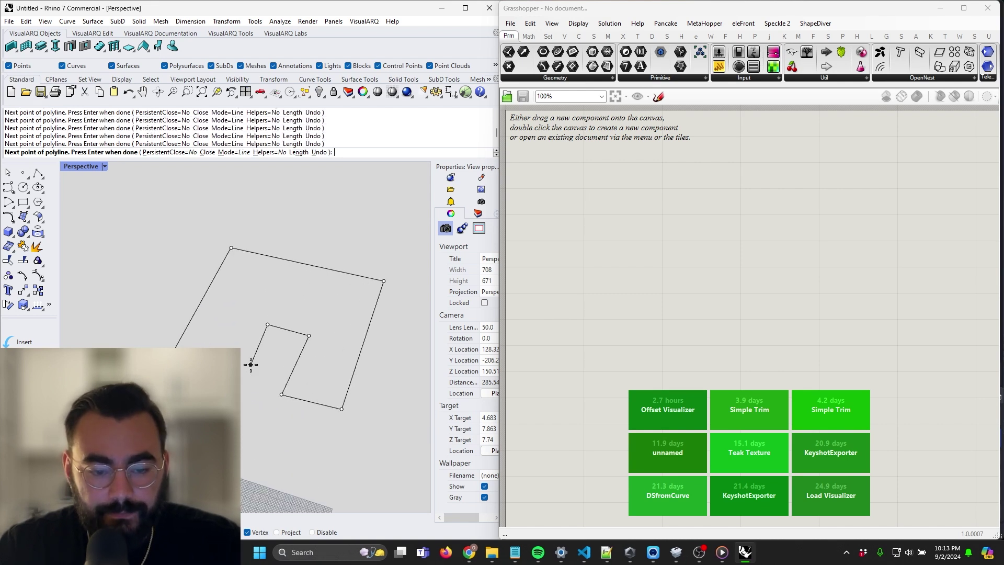
click(251, 365)
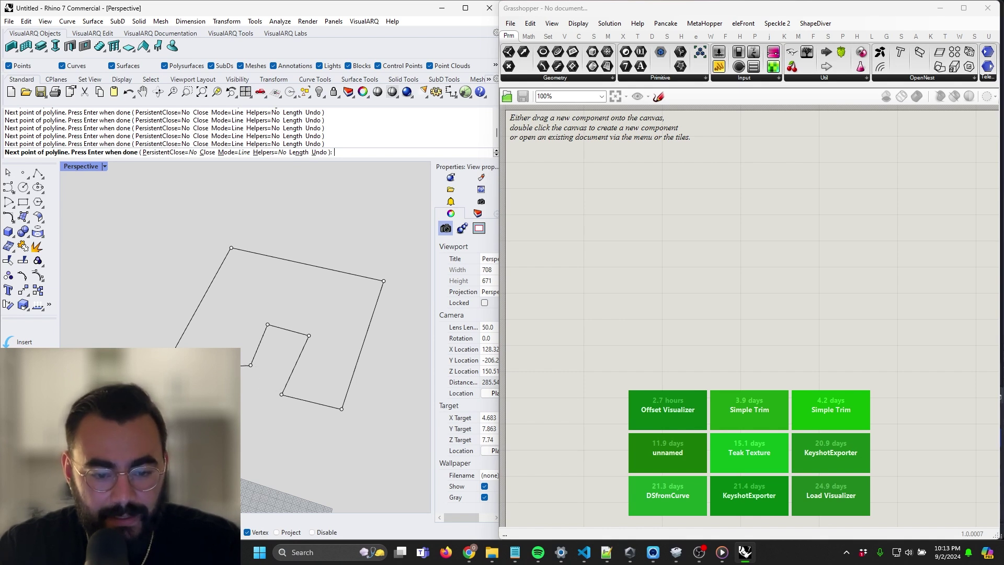
key(Return)
Draw a small rectangle inside the outline, just above the notch, as an opening.
mouse_move(271, 343)
right_down()
mouse_move(307, 365)
mouse_move(271, 341)
mouse_move(286, 350)
right_up()
scroll(304, 339, up, 8)
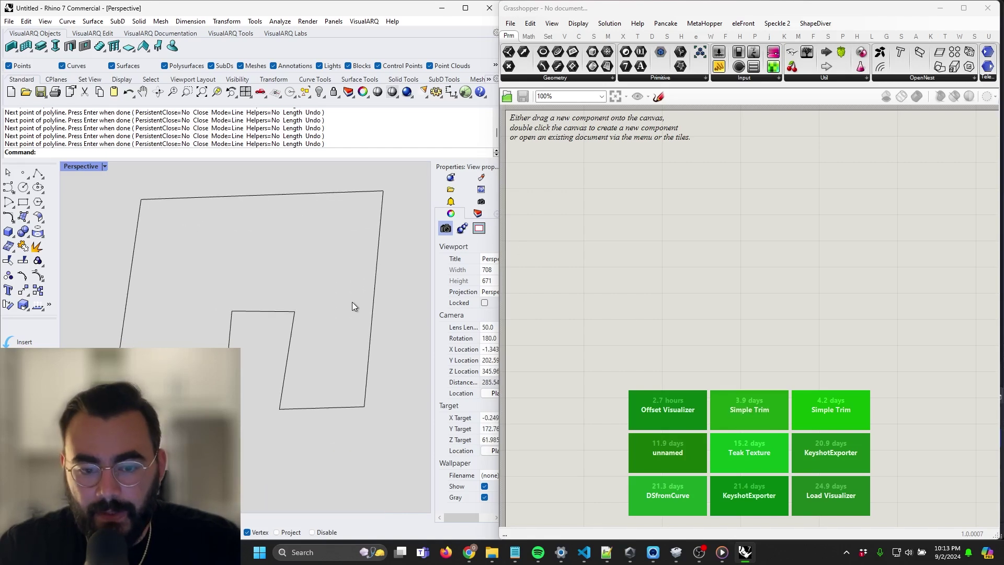
click(23, 202)
click(236, 235)
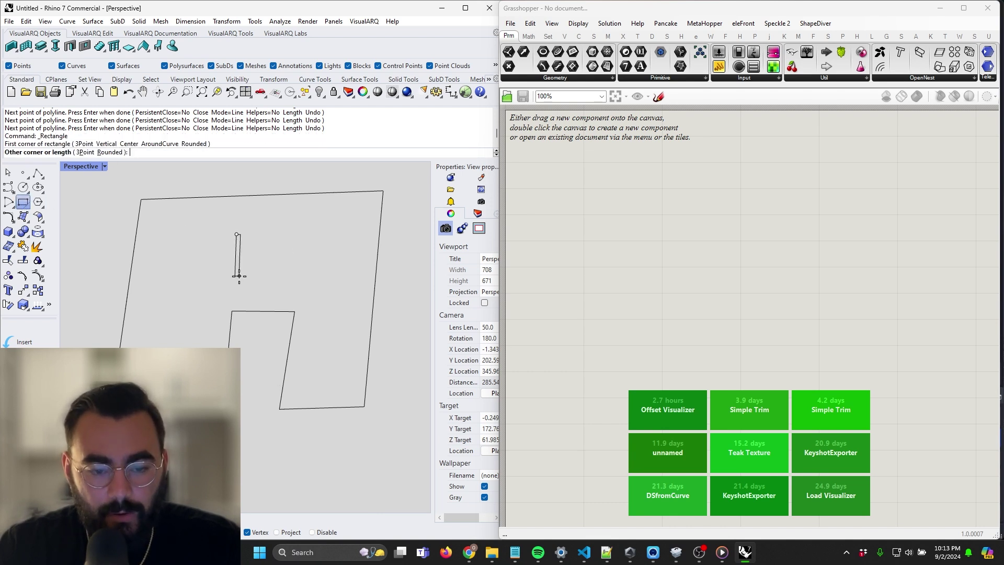
click(298, 278)
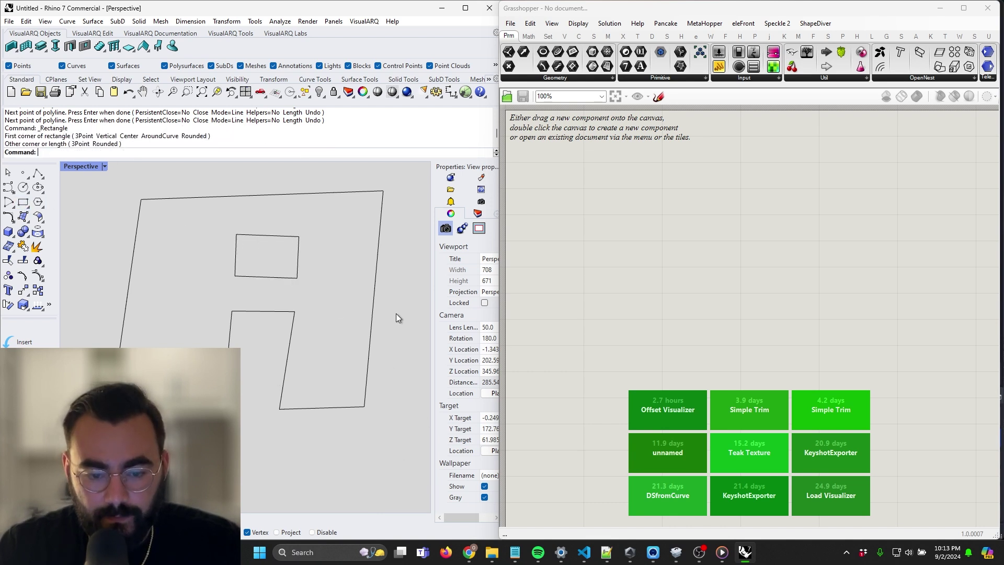
Switch to Grasshopper, add a Geometry parameter, and reference both the outline polyline and the inner rectangle in it.
shift+right_drag(392, 333, 383, 357)
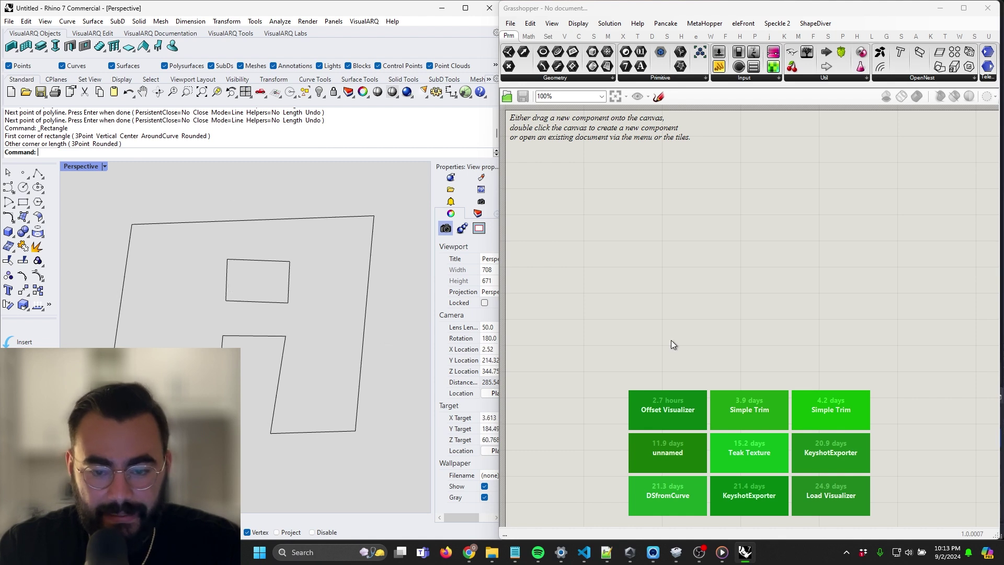
double_click(541, 212)
text(g)
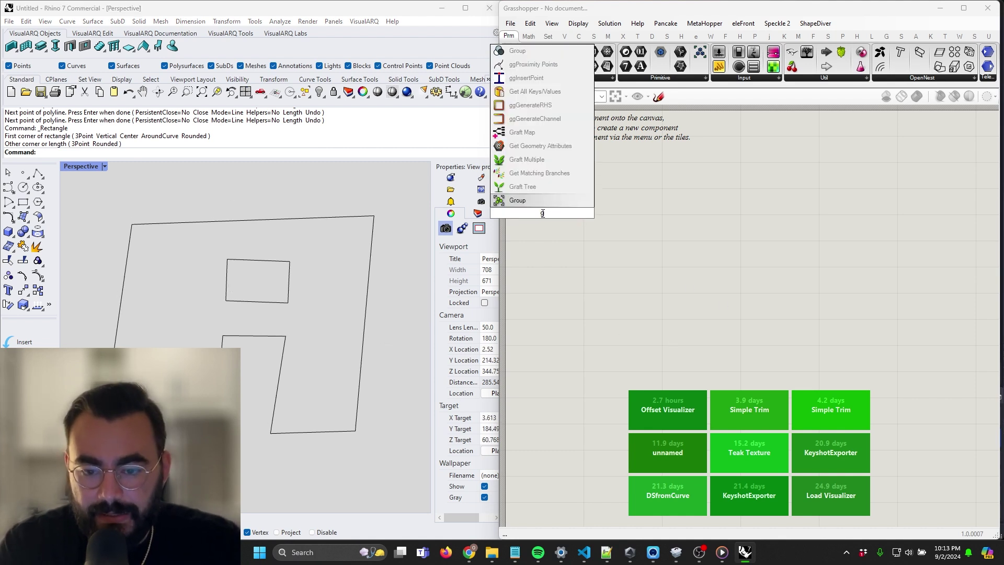
text(eometry)
key(Return)
right_click(542, 214)
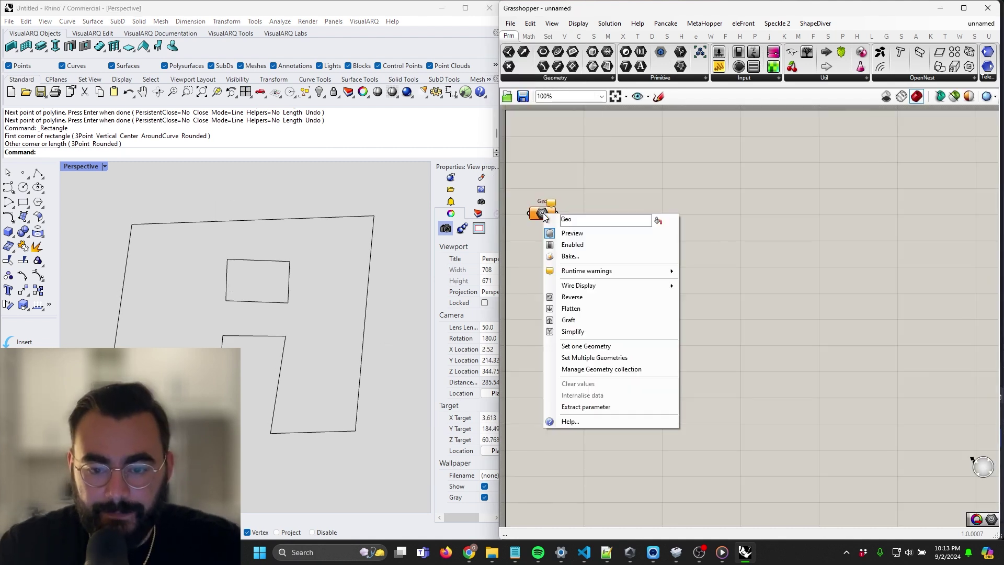
click(592, 358)
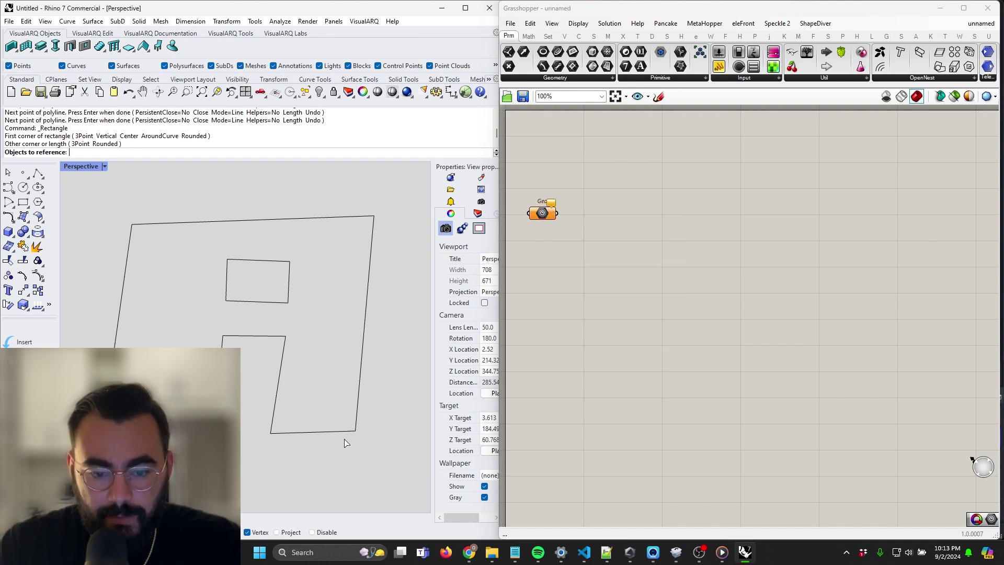
drag(363, 459, 168, 236)
key(Return)
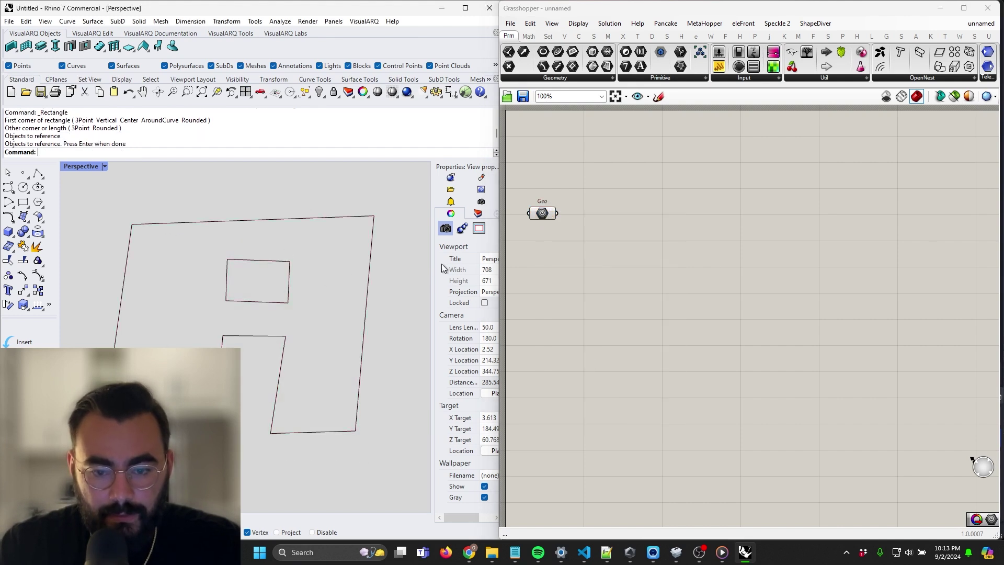
Feed the Geometry parameter into a new Remote Sender named "crvs - boundary" and place its matching receiver clear to the right of it.
scroll(564, 219, up, 2)
double_click(632, 270)
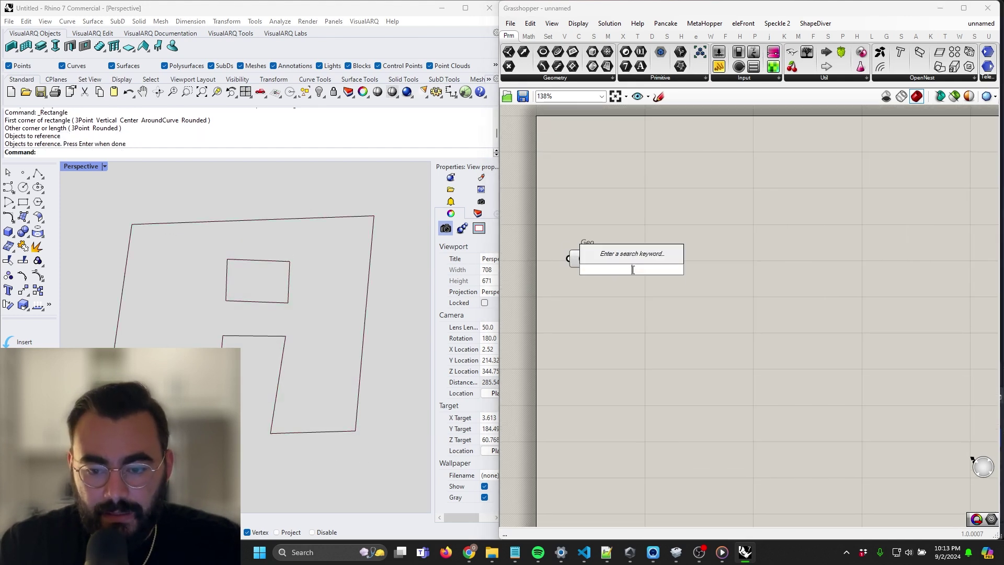
text(se)
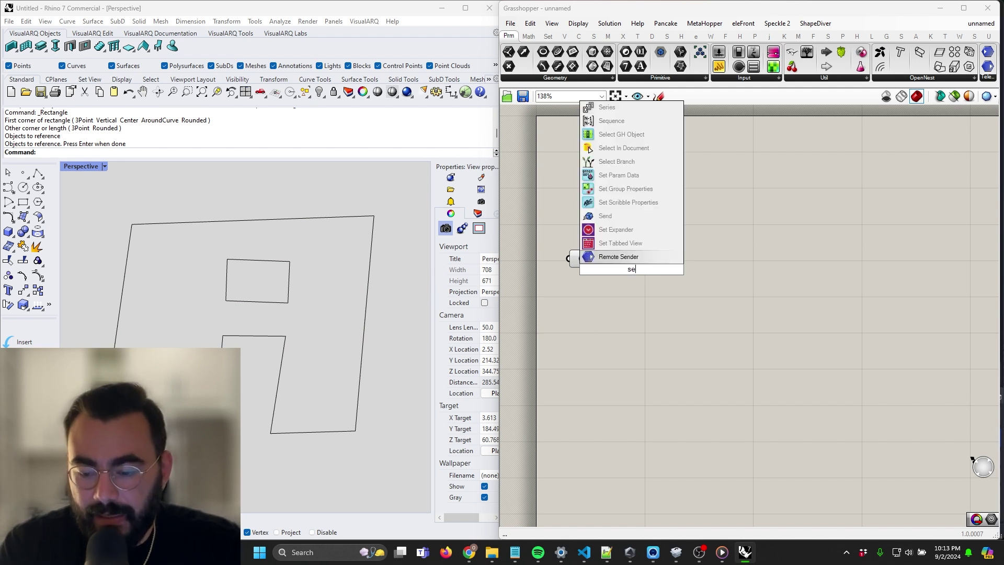
text(=)
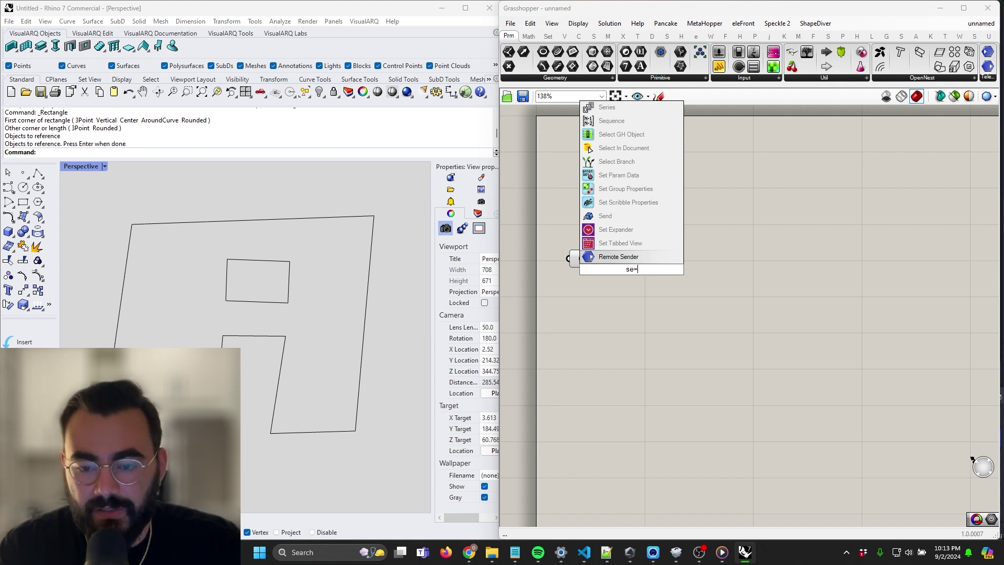
text(crvs)
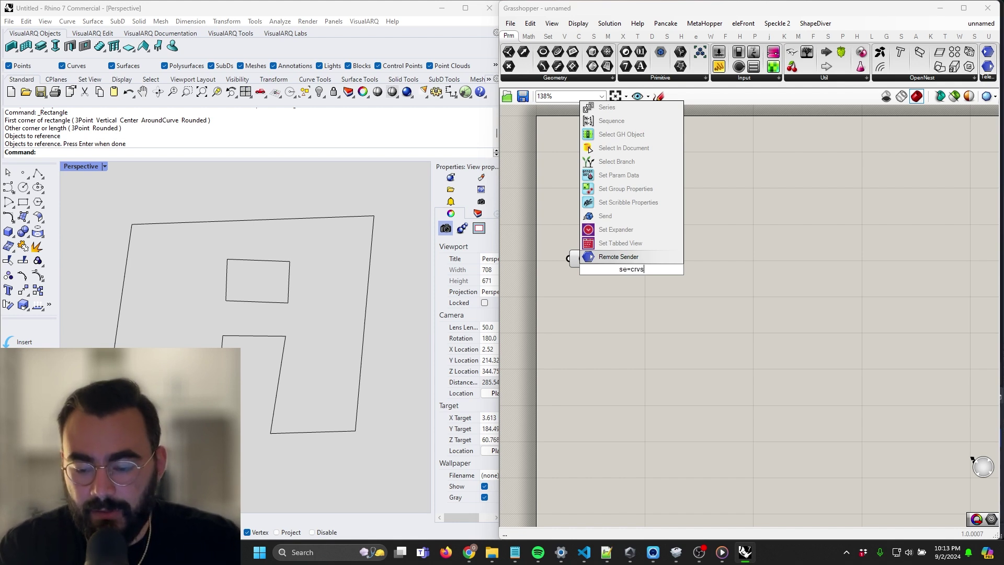
text( - boundary)
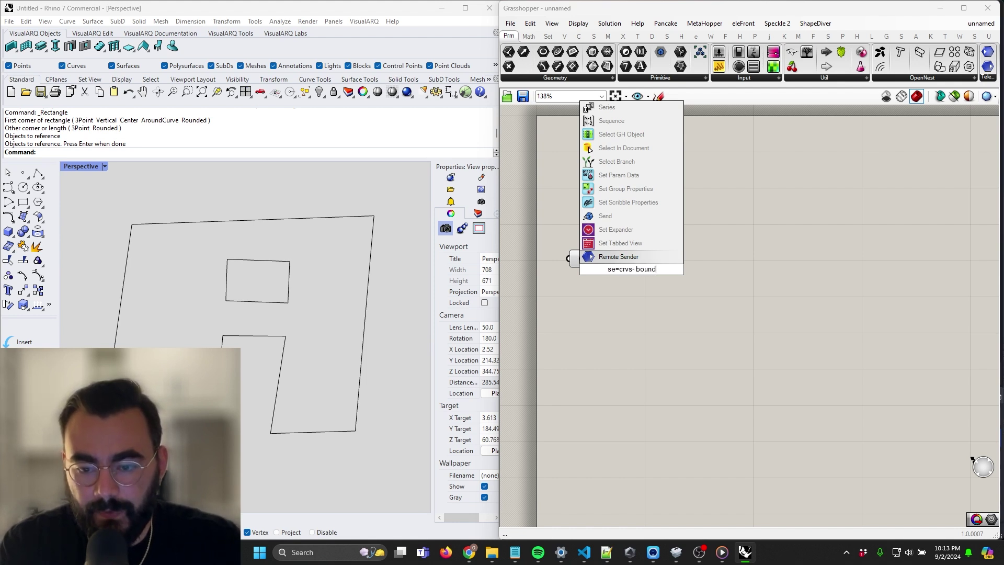
key(Return)
double_click(632, 290)
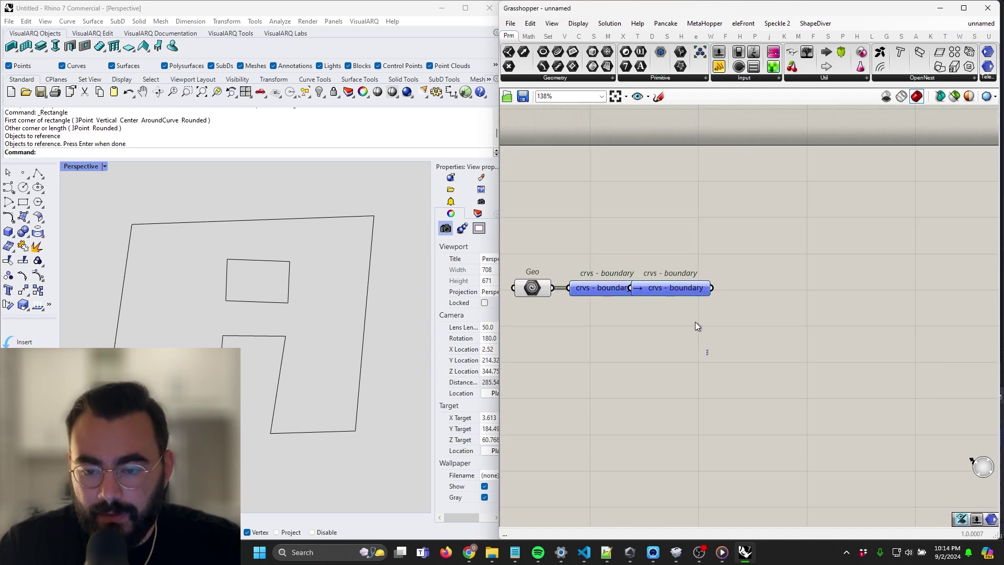
alt+drag(673, 293, 754, 297)
Add a Boundary Surfaces component and connect the "crvs - boundary" receiver to its edges input.
right_drag(795, 308, 648, 301)
double_click(693, 289)
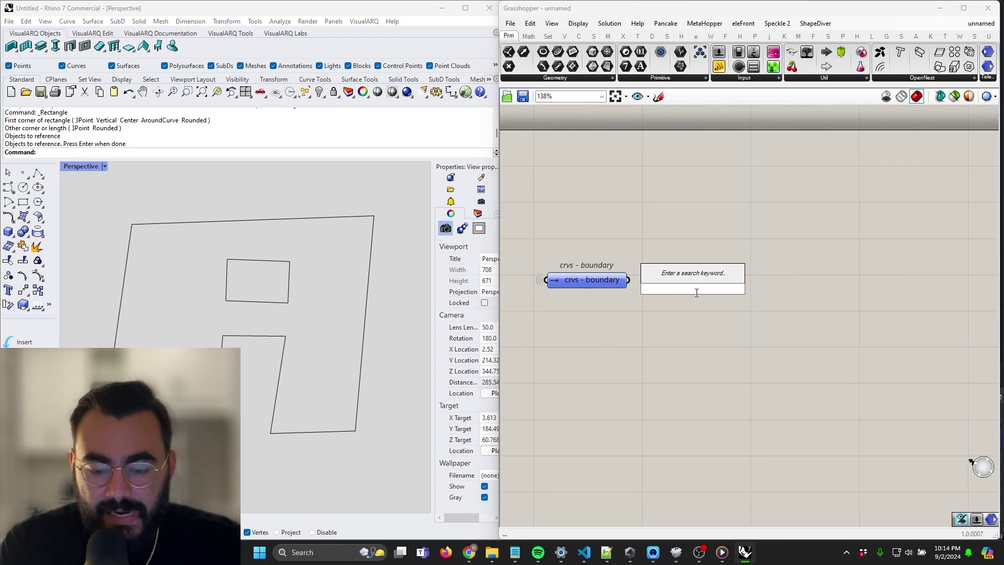
text(boundary)
key(Return)
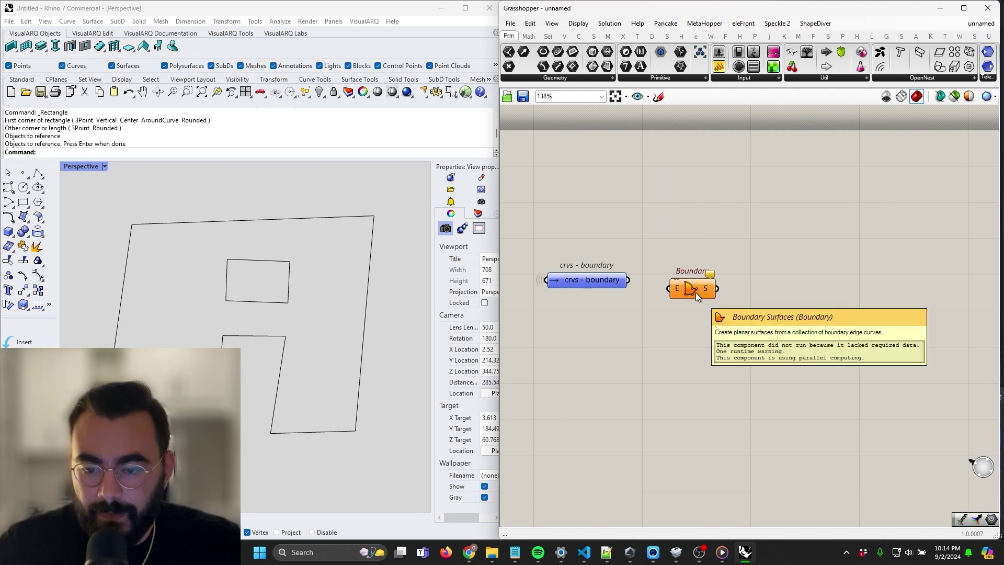
drag(628, 280, 691, 281)
click(779, 334)
Add the surface-based Contour component beside the Boundary Surfaces component.
right_drag(726, 307, 680, 314)
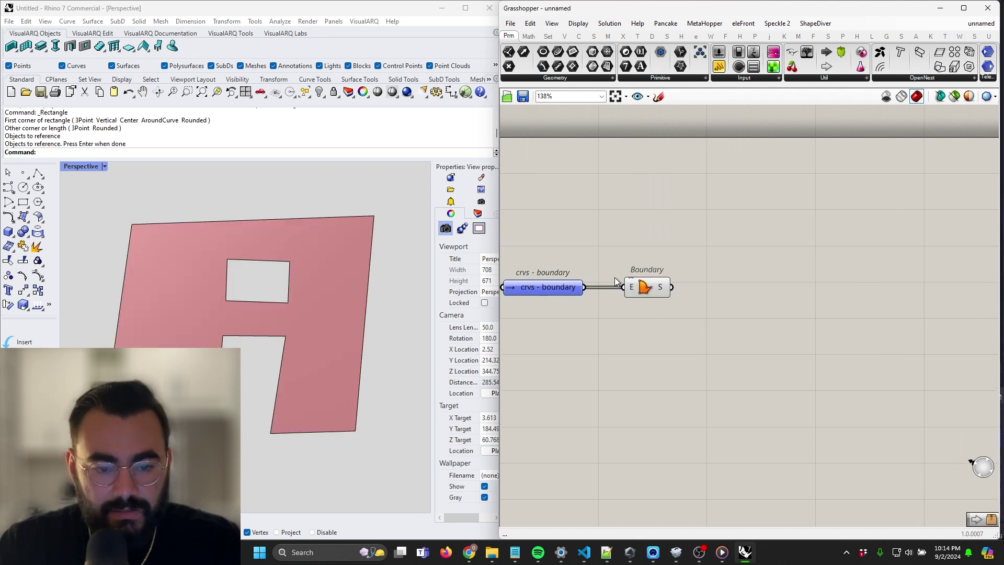
double_click(709, 317)
text(cou)
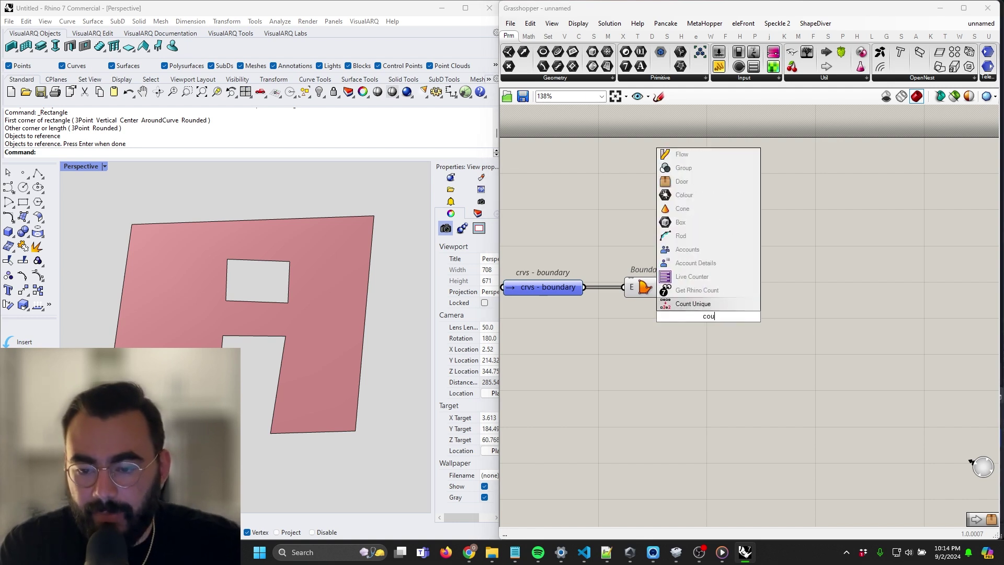
key(BackSpace)
text(nt)
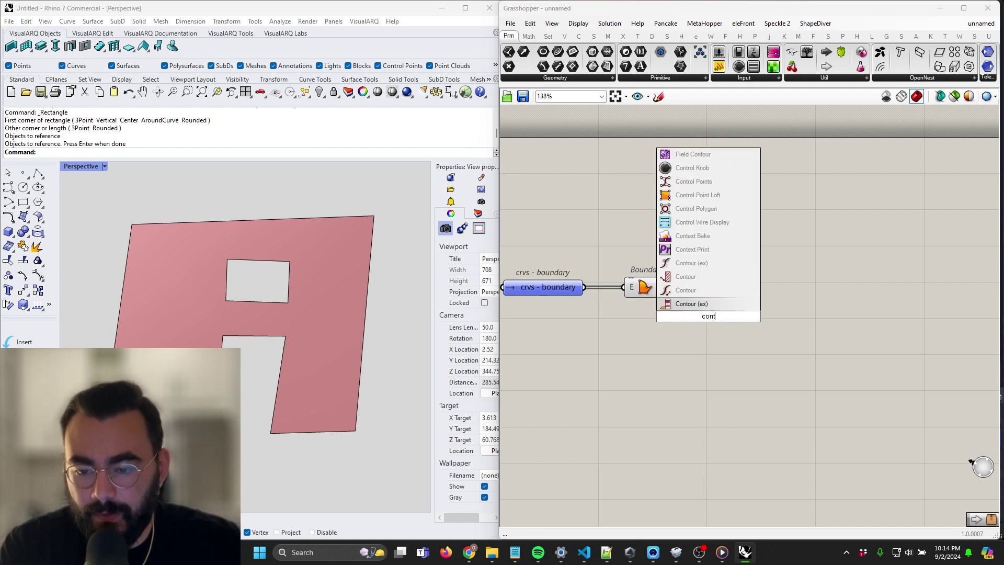
key(Up)
key(Up)
key(Return)
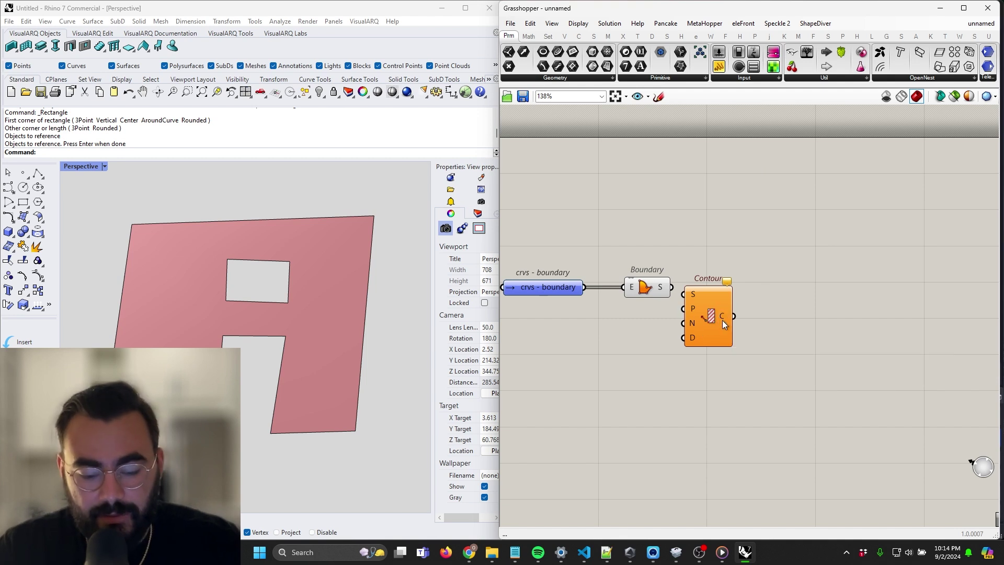
Reveal which component category holds Contour and return to Grasshopper.
middle_click(723, 321)
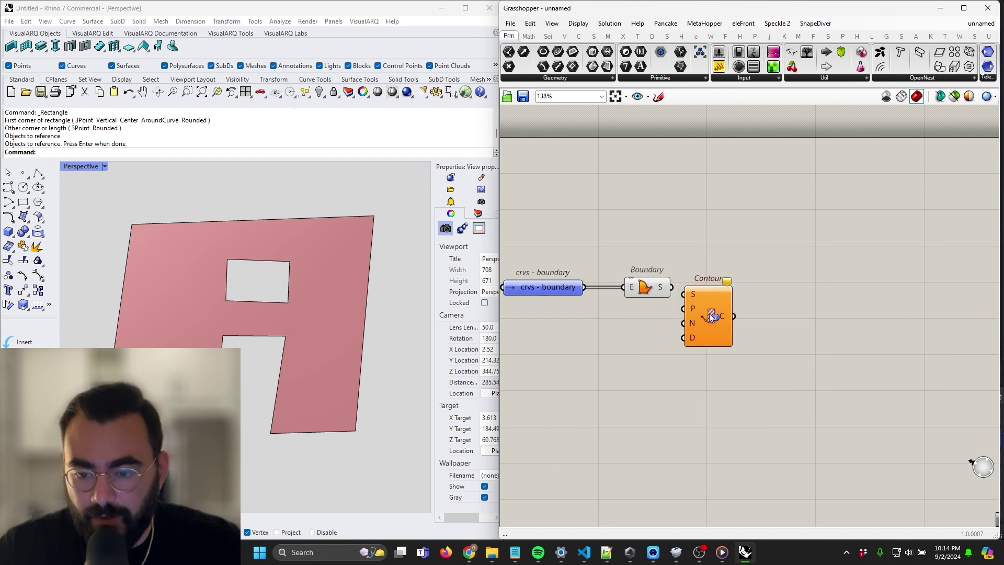
ctrl+alt+click(710, 309)
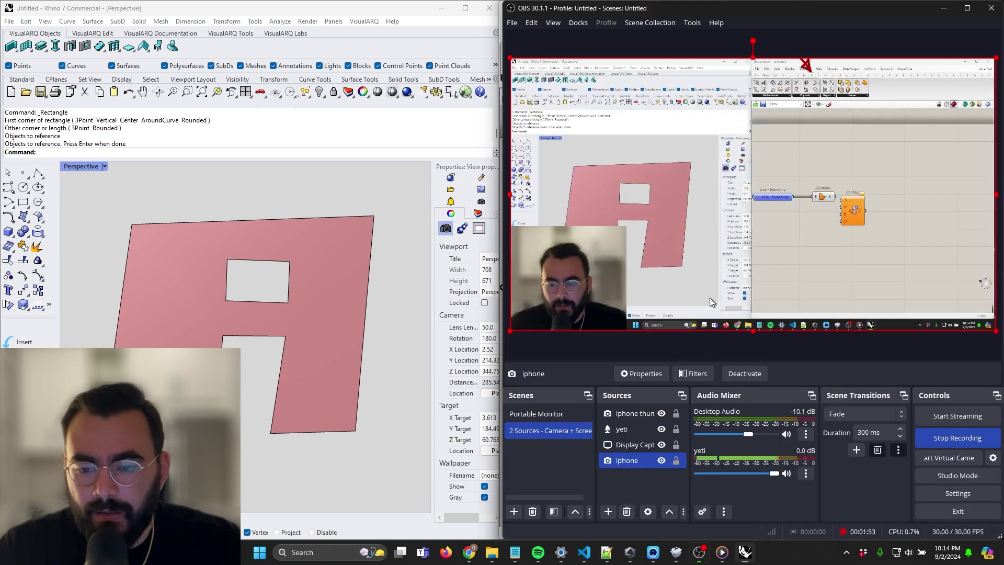
click(701, 556)
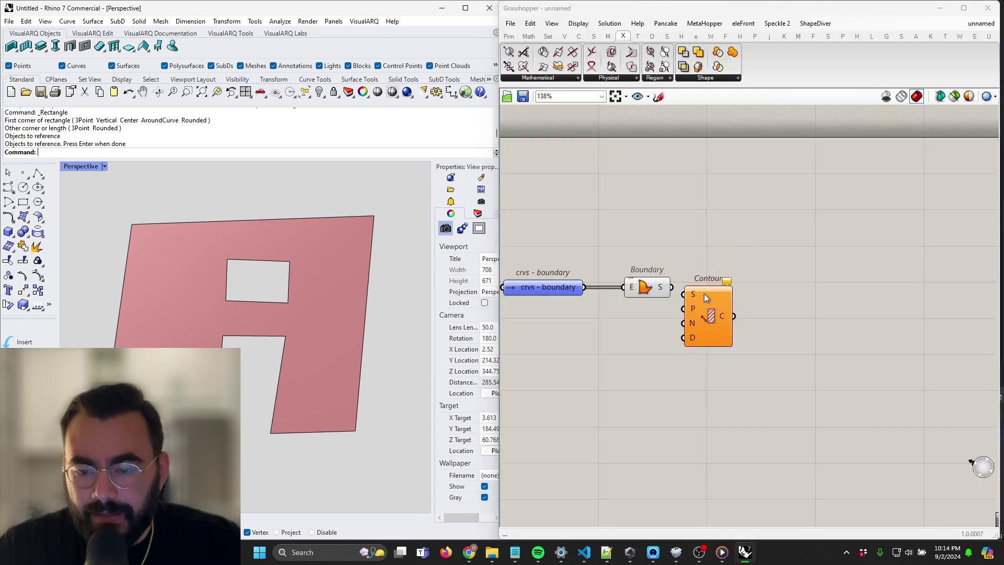
Connect the boundary surface to Contour's S input and wire a new Unit X vector into its N direction input.
drag(705, 302, 727, 304)
click(683, 249)
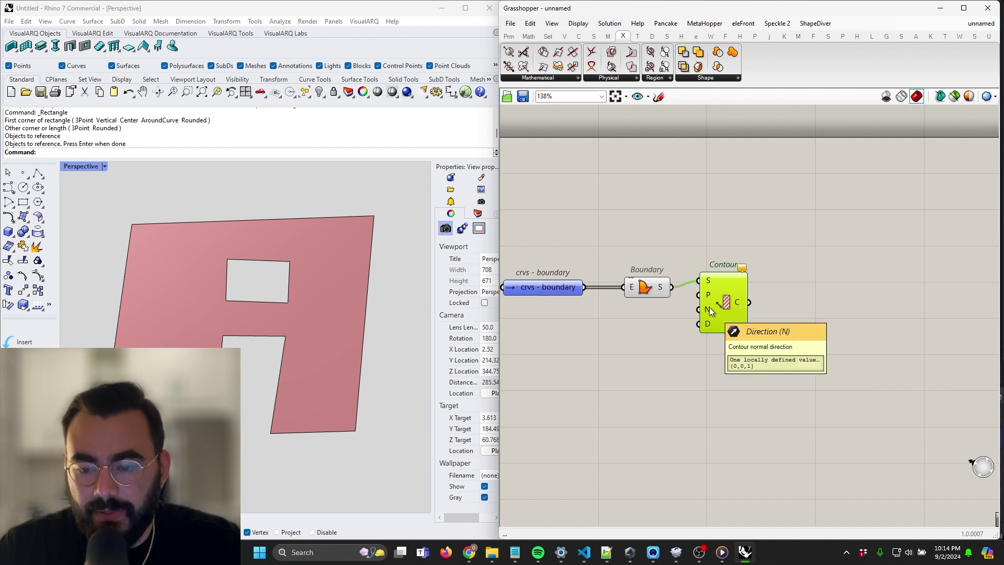
double_click(625, 346)
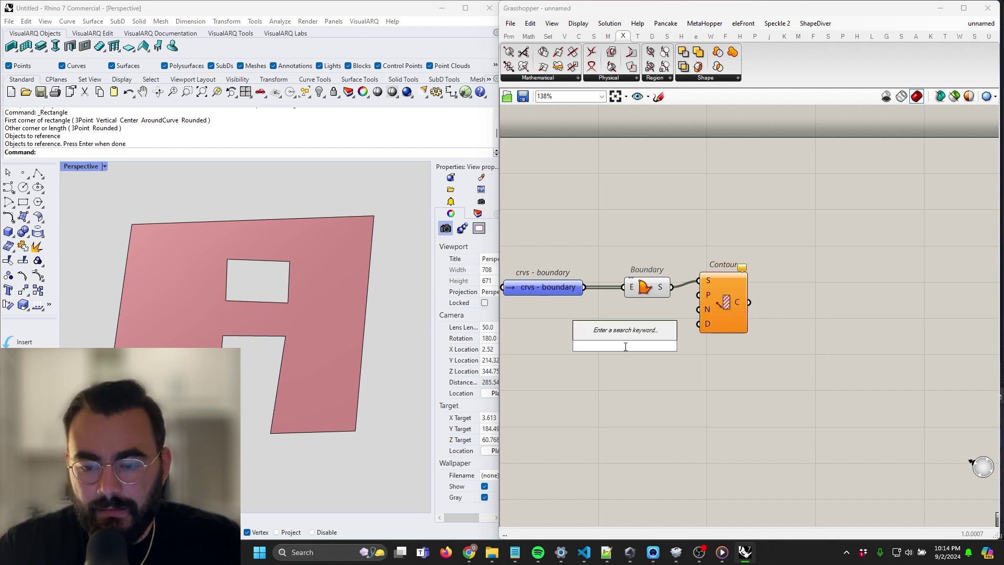
text(unit x)
key(Return)
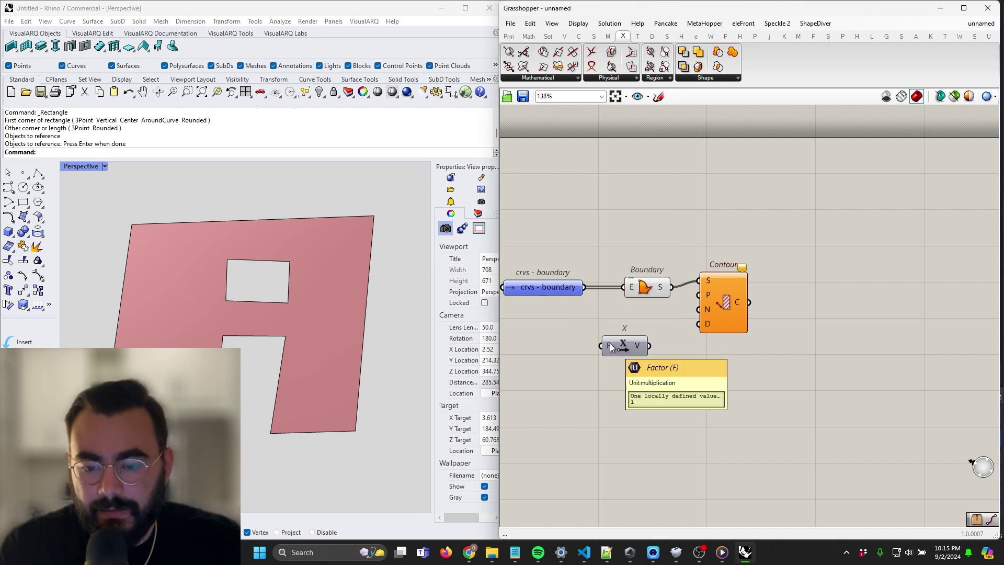
drag(621, 343, 707, 311)
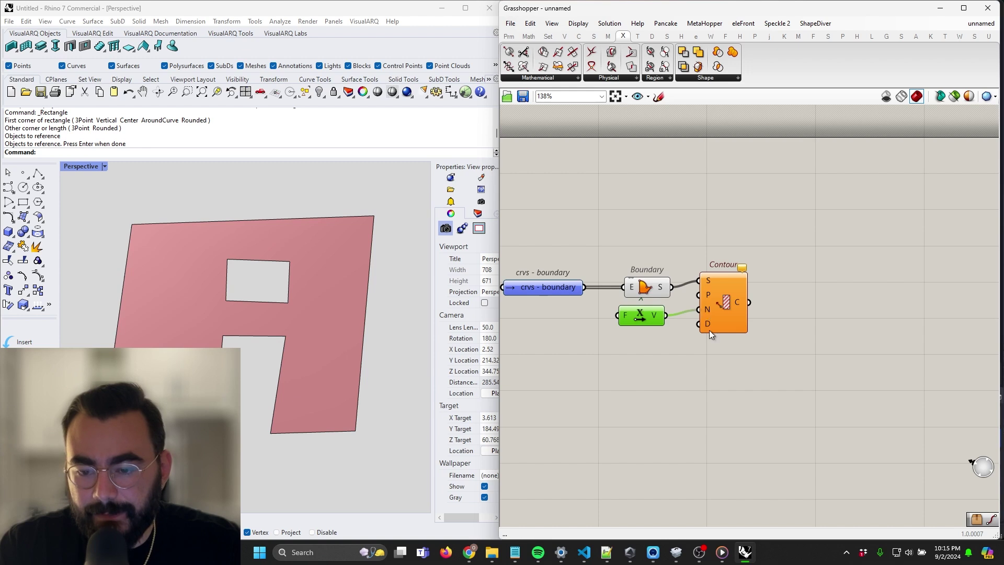
Add an integer number slider below the Geometry parameter, ranging from 0 to 100 with a value of 1.
right_drag(619, 363, 745, 360)
scroll(745, 359, down, 2)
right_drag(582, 348, 690, 328)
scroll(666, 335, up, 2)
click(664, 340)
double_click(666, 345)
text(0<)
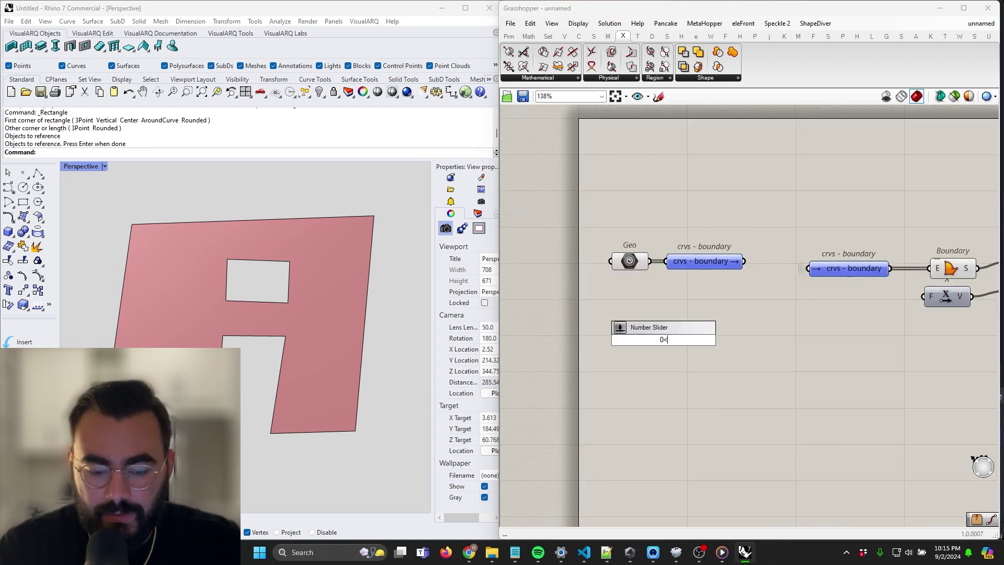
text(1<100)
key(Return)
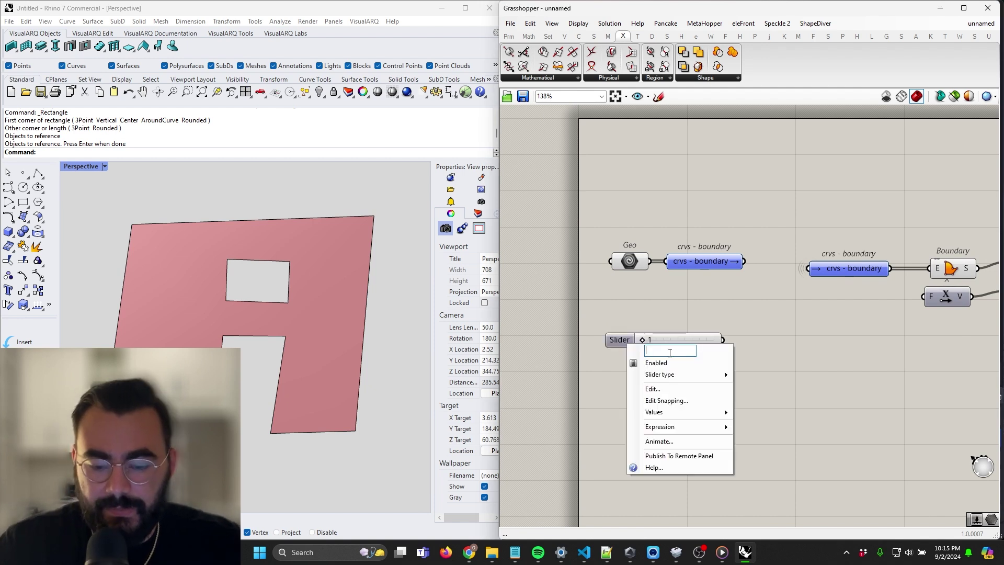
Rename the number slider as "Beam Spacing".
text(Beam Spaci)
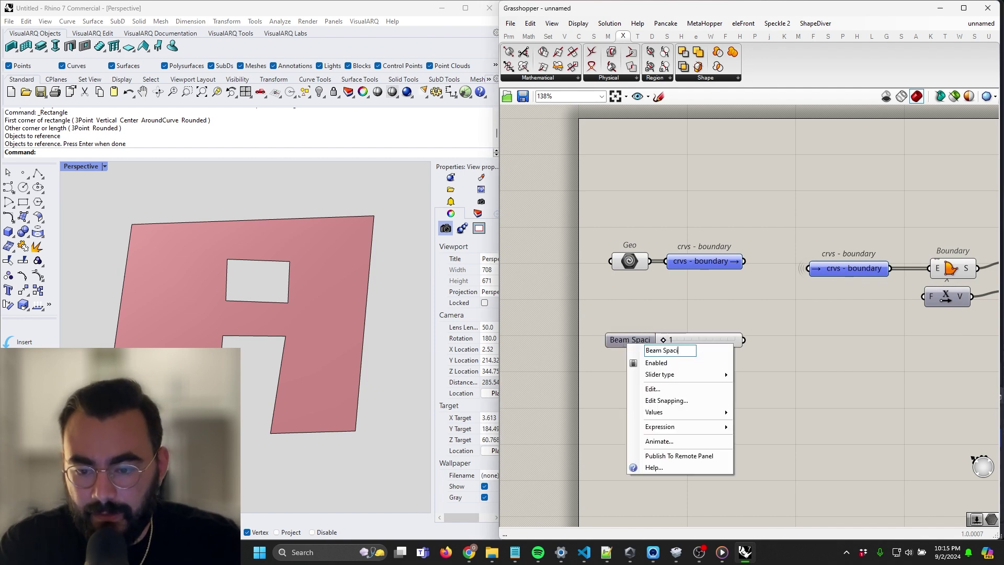
text(ng)
key(Return)
Add a Remote Sender beside the slider and connect the Beam Spacing slider to it.
double_click(805, 359)
text(Se)
key(Return)
drag(753, 338, 780, 359)
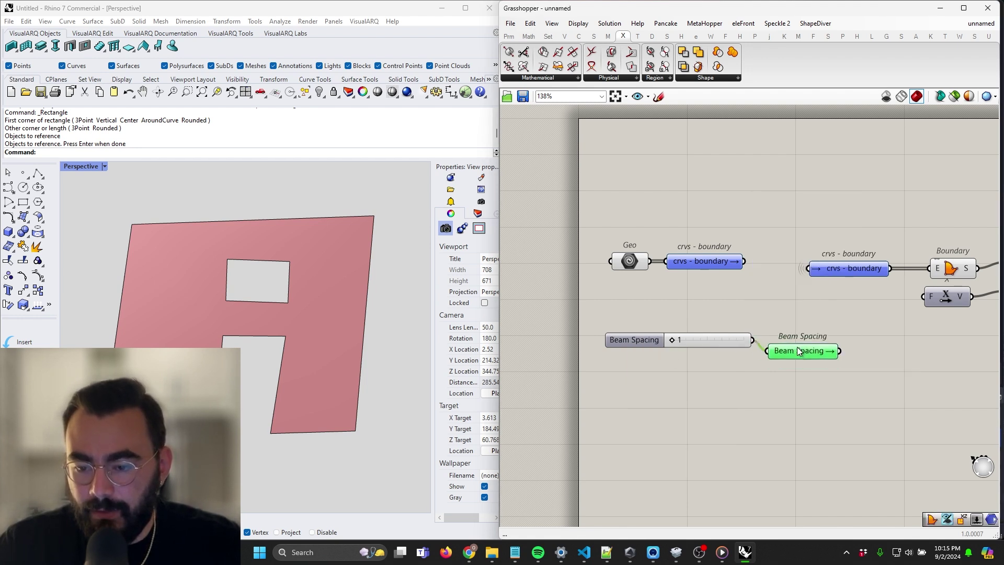
Place the Beam Spacing receiver below the boundary curves receiver and connect it to Contour's D distance input.
right_drag(907, 361, 708, 354)
drag(677, 338, 662, 294)
right_drag(662, 294, 560, 299)
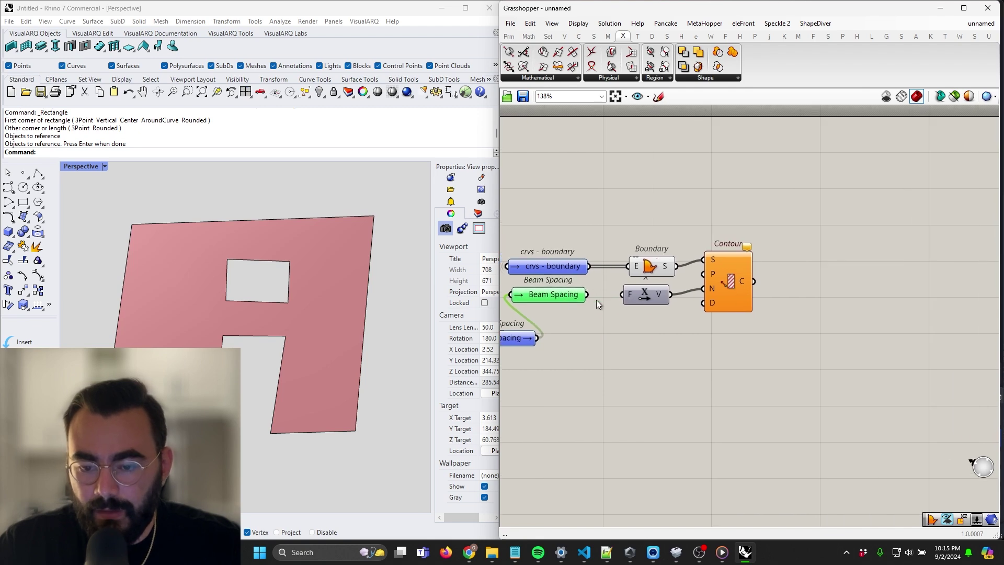
drag(587, 295, 703, 302)
right_drag(611, 331, 714, 332)
scroll(244, 336, up, 4)
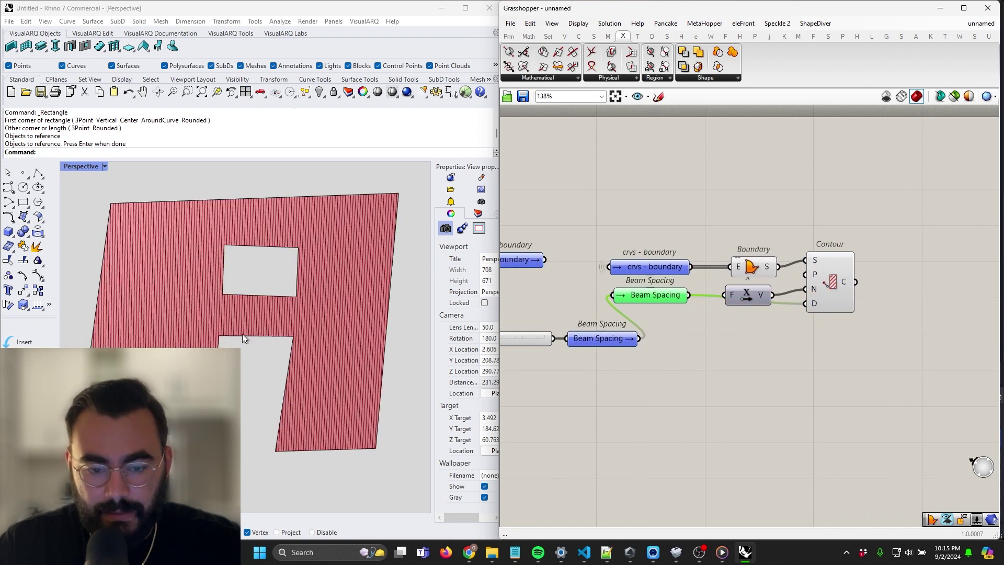
scroll(242, 335, down, 2)
scroll(742, 302, up, 3)
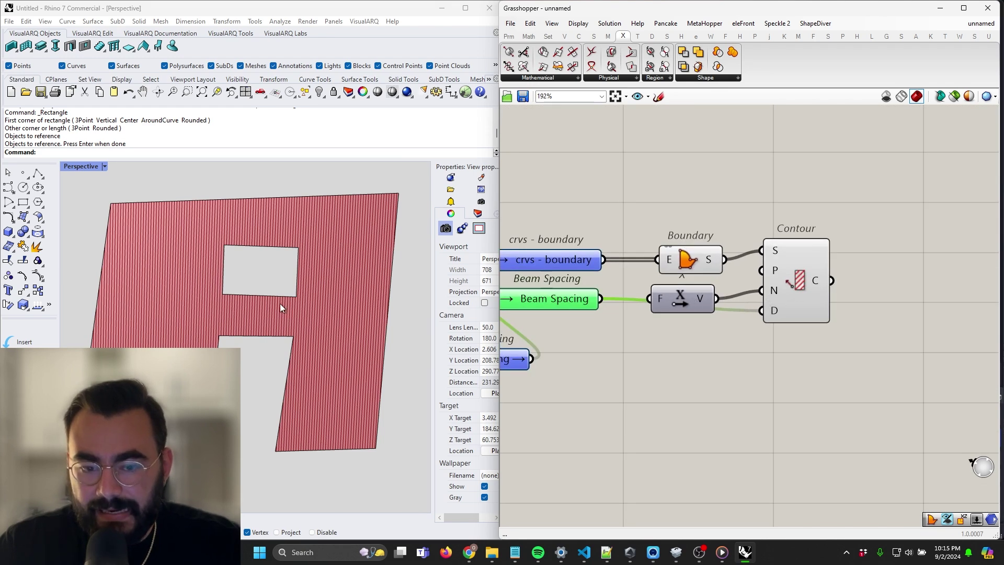
scroll(282, 305, down, 5)
scroll(282, 322, up, 6)
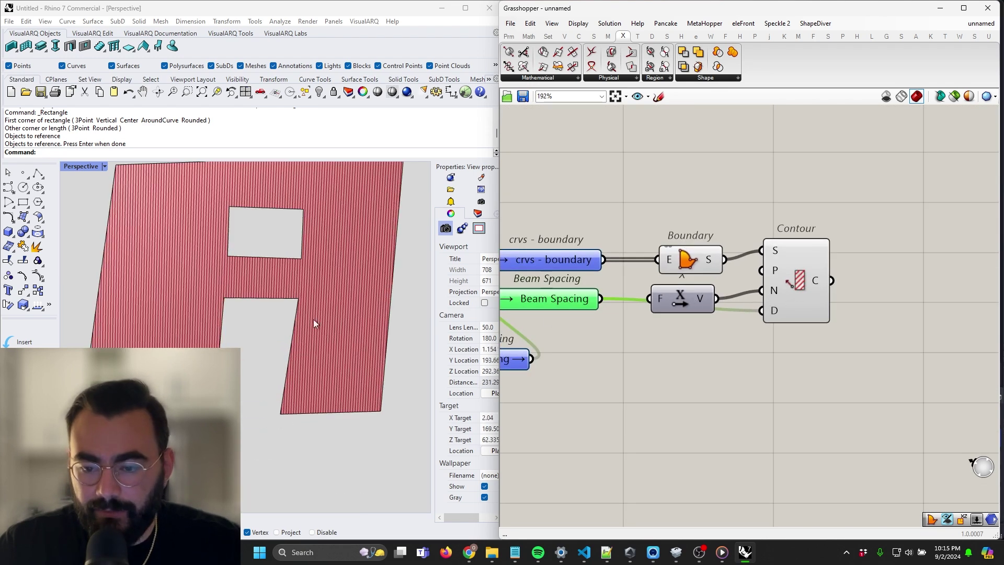
Replace the Unit X vector with a Unit Y vector on Contour's N input and place it below the Boundary component.
double_click(702, 368)
text(unit y)
key(Return)
drag(736, 369, 774, 308)
scroll(806, 303, up, 4)
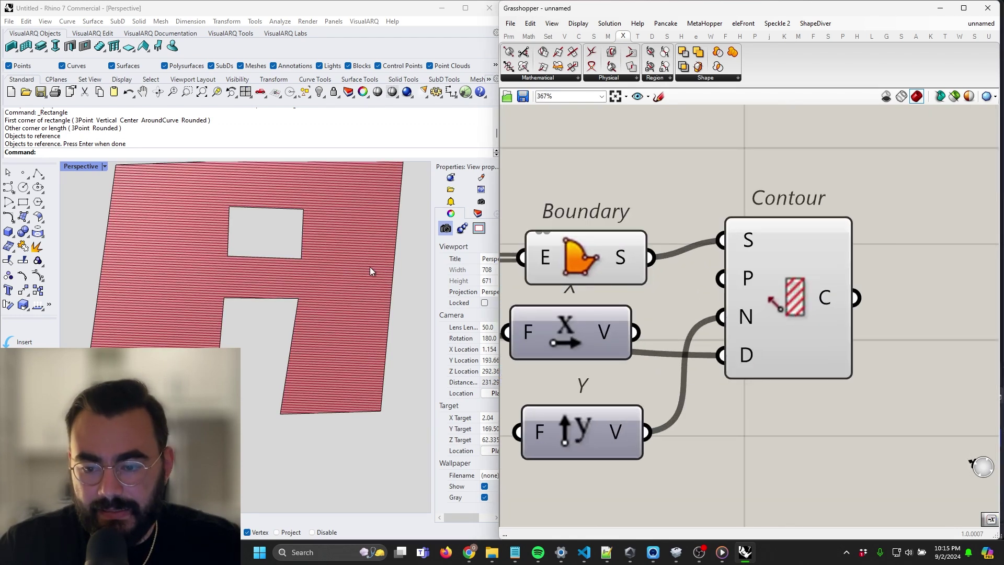
scroll(735, 361, down, 4)
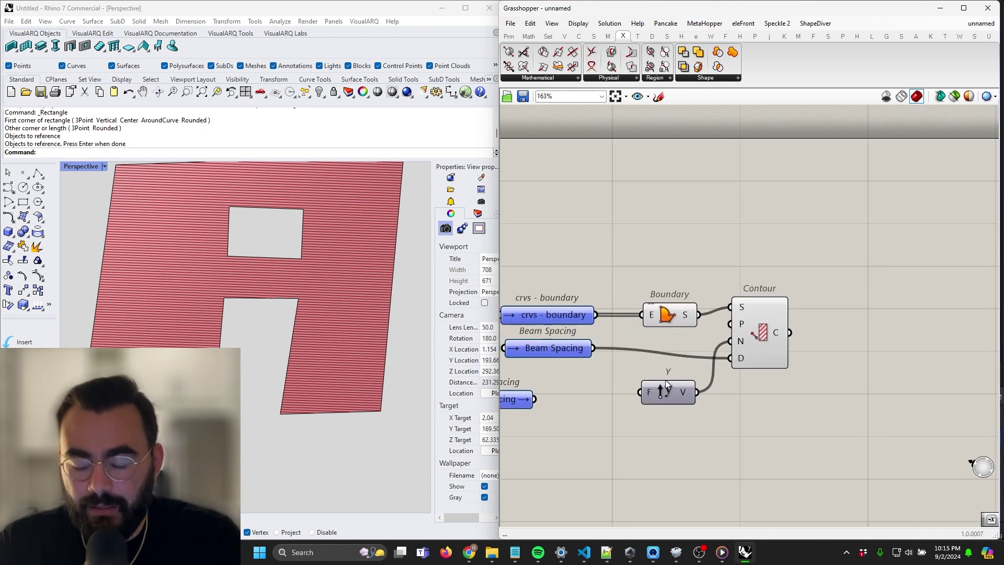
drag(666, 382, 669, 366)
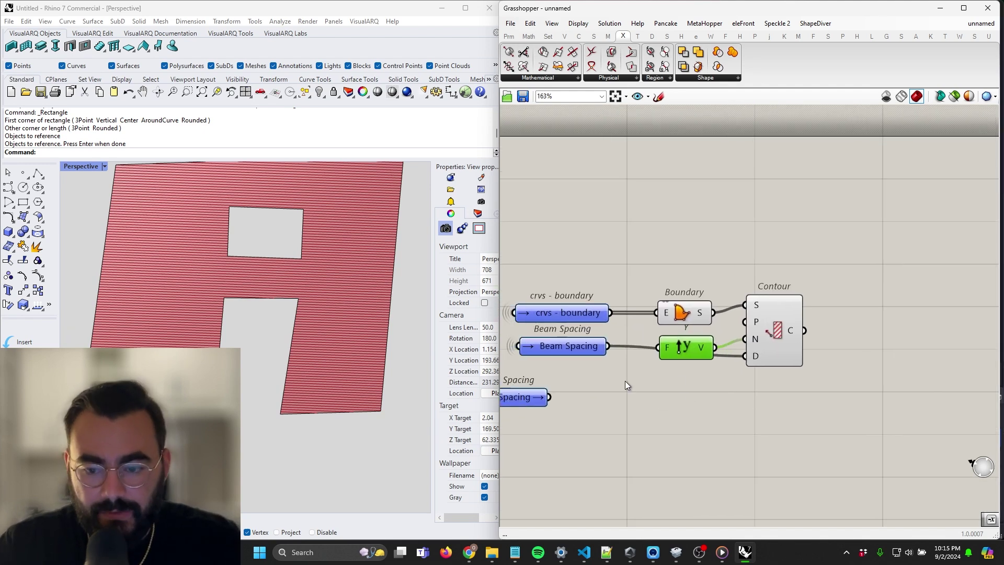
Set the Beam Spacing slider to 12.
scroll(571, 365, down, 2)
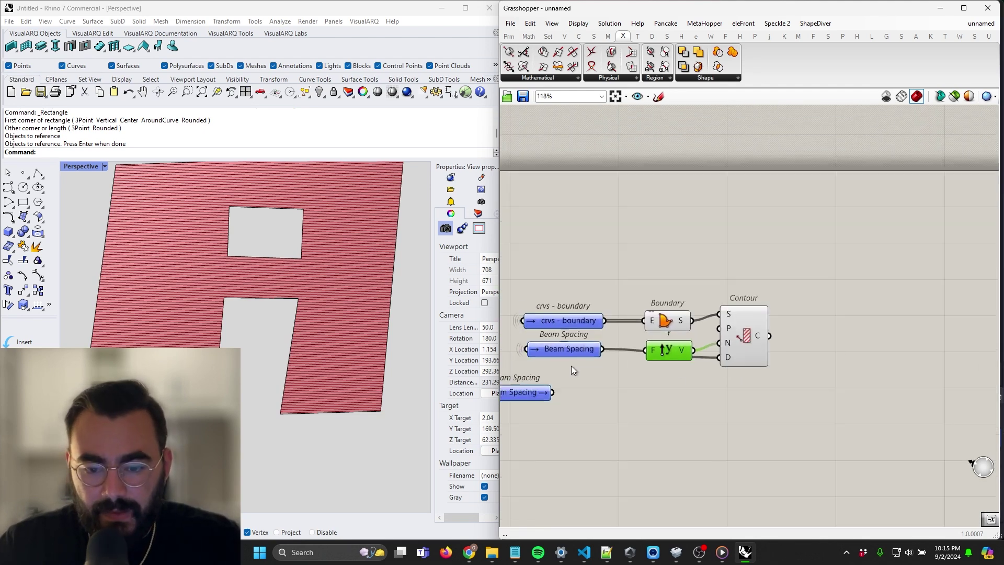
right_drag(571, 365, 774, 369)
right_drag(598, 381, 640, 362)
scroll(642, 366, up, 4)
drag(690, 386, 700, 388)
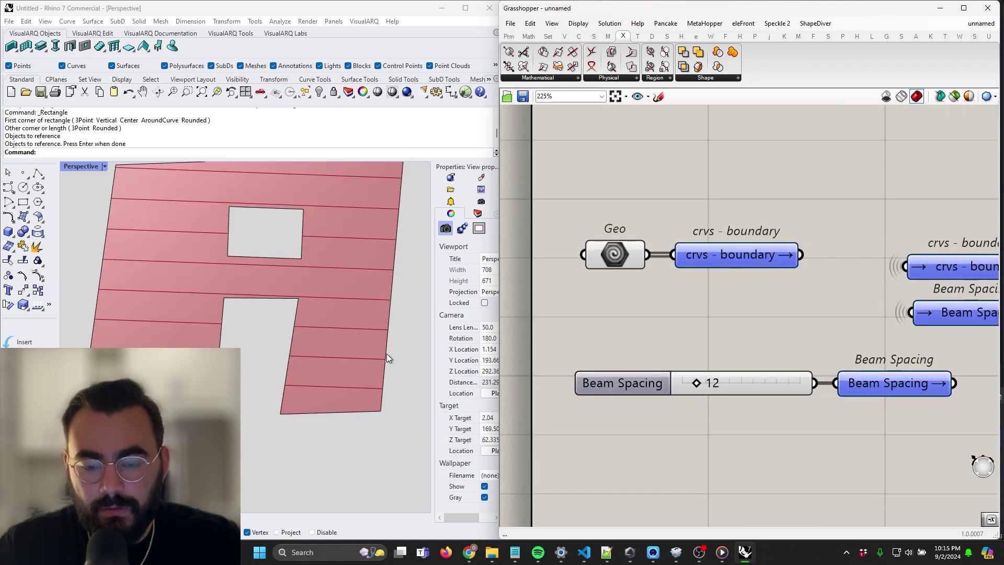
scroll(383, 357, down, 3)
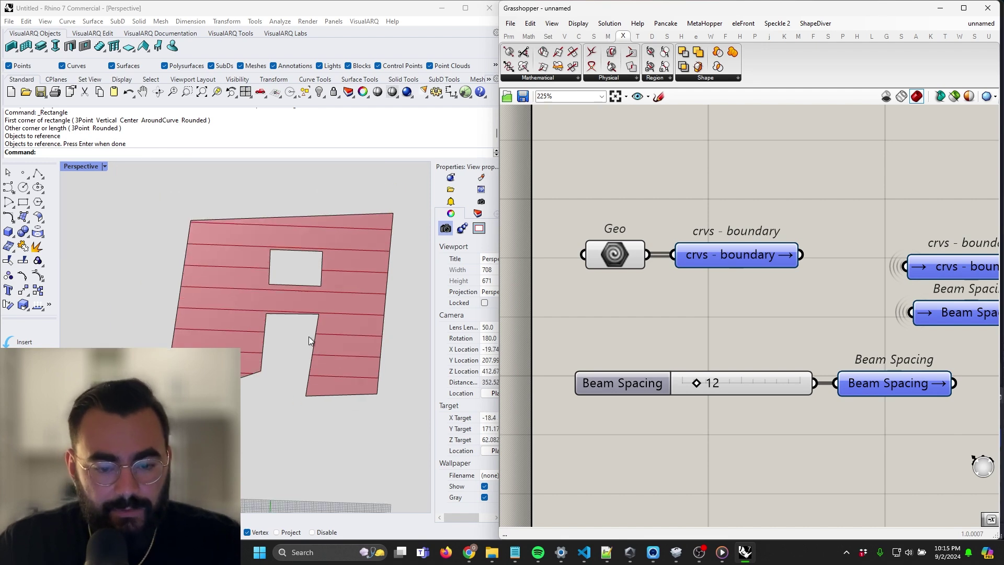
scroll(682, 314, down, 3)
right_drag(884, 322, 665, 318)
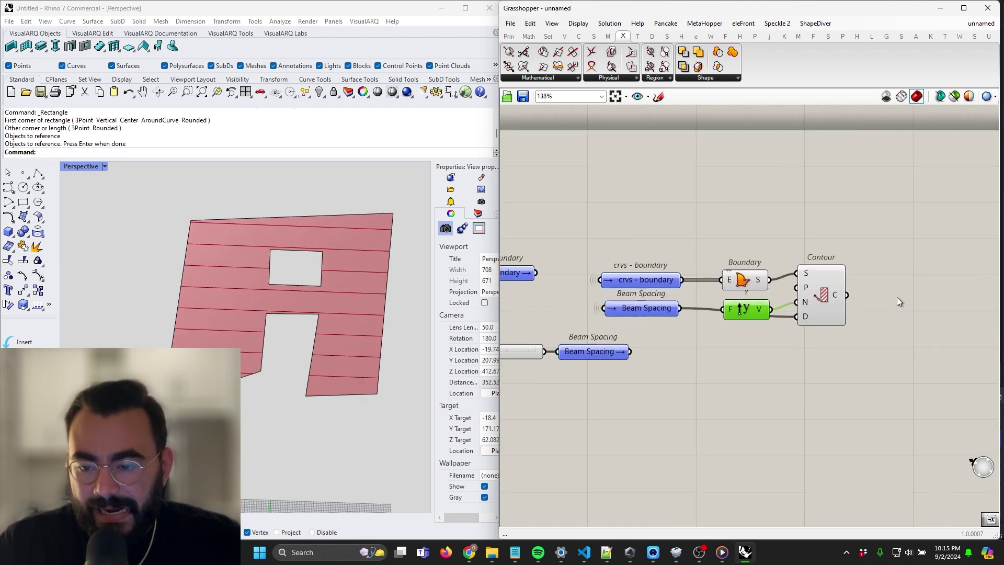
Add a Construct Point component above the receivers as a start point for Contour.
click(829, 296)
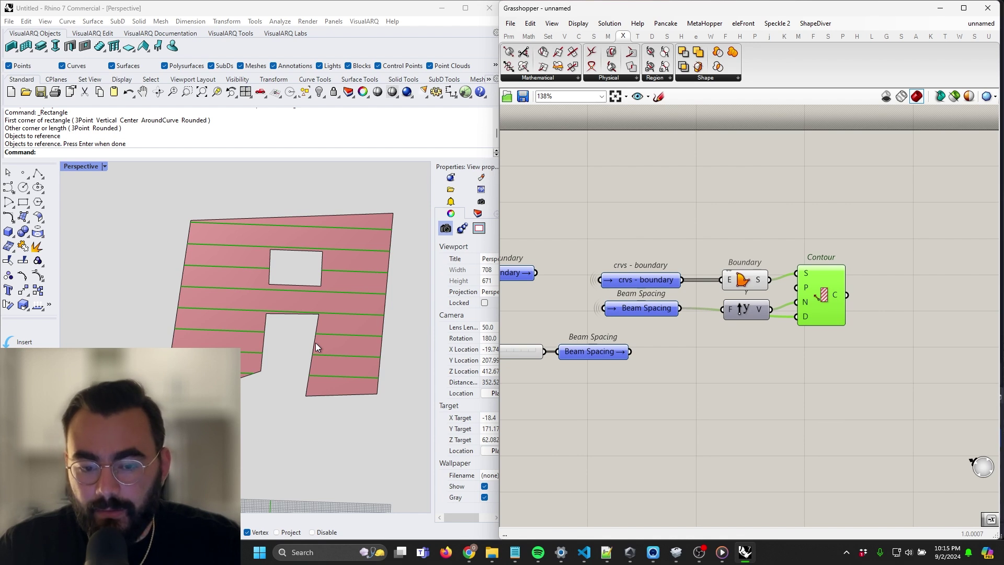
scroll(615, 319, up, 3)
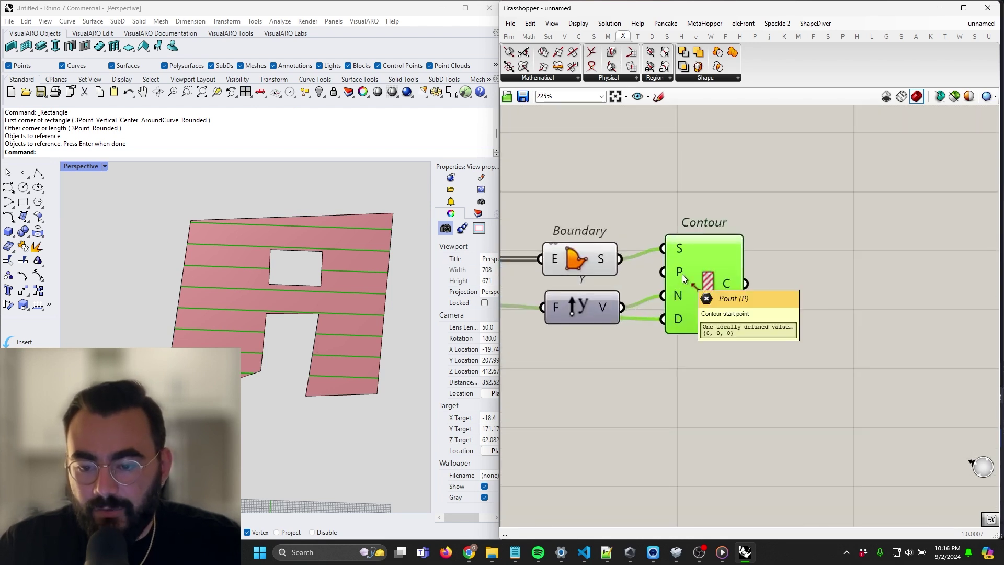
scroll(682, 274, down, 4)
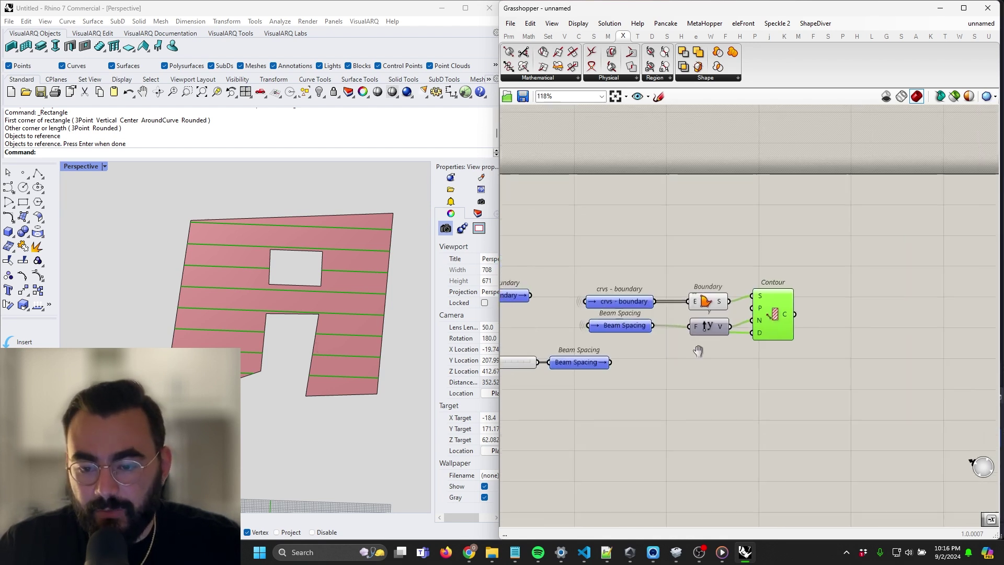
scroll(647, 275, up, 2)
double_click(650, 253)
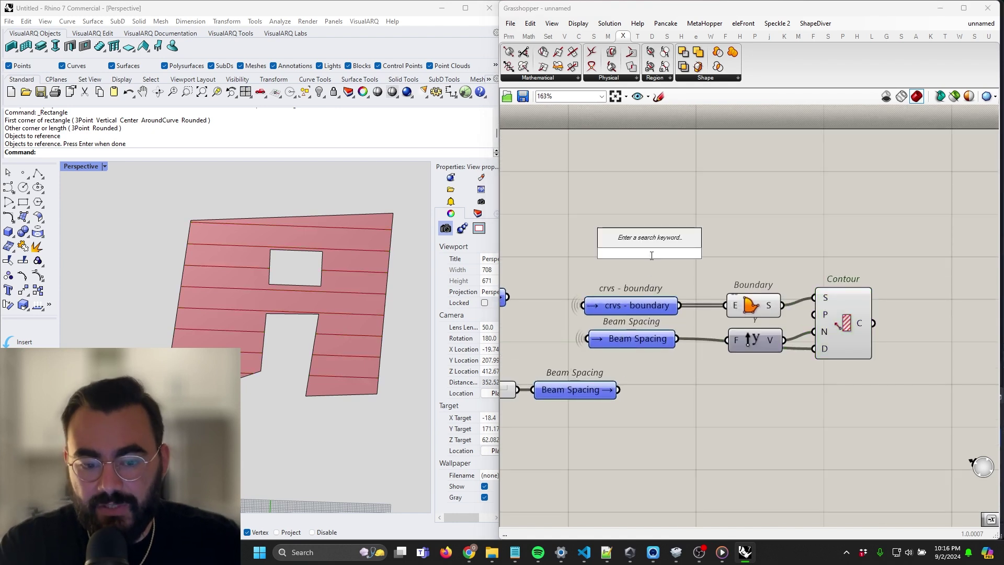
text(con)
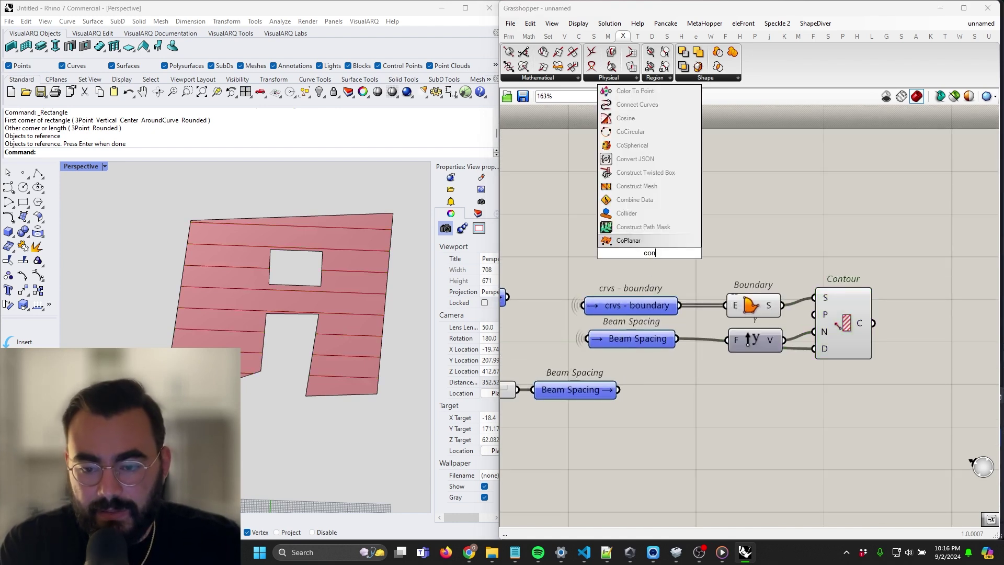
text(struct point)
key(Return)
drag(651, 255, 656, 231)
Add an integer number slider from 0 to 1000 with a value of 1 beside Construct Point.
double_click(576, 242)
text(0)
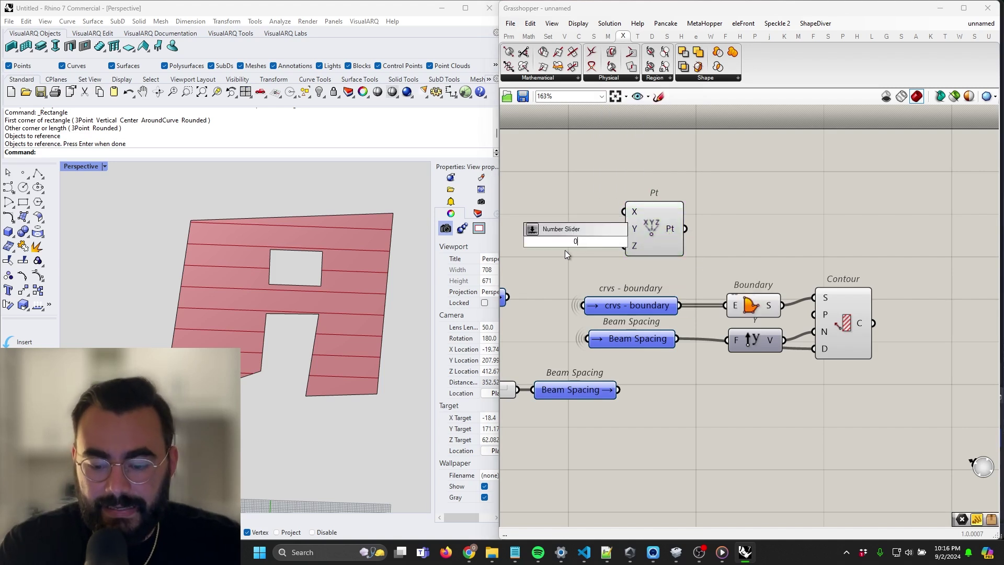
text(<1<1000)
key(Return)
right_drag(515, 262, 579, 268)
drag(598, 247, 562, 234)
Wire the slider into Construct Point's Y, connect the point to Contour's P input, and set the slider to 167.
drag(674, 234, 688, 235)
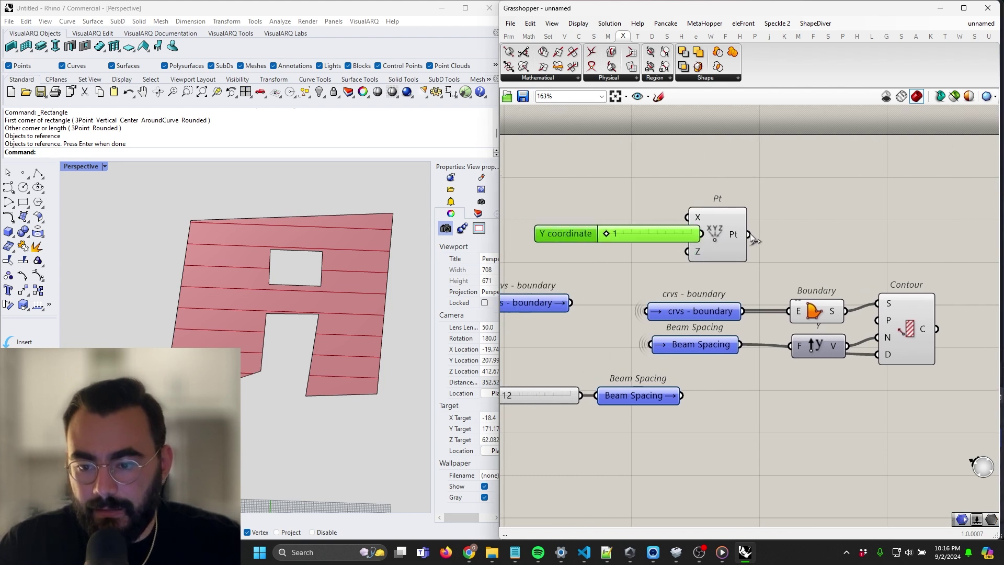
drag(749, 234, 878, 320)
mouse_move(580, 233)
mouse_down()
mouse_move(533, 236)
mouse_move(590, 235)
mouse_move(580, 244)
mouse_up()
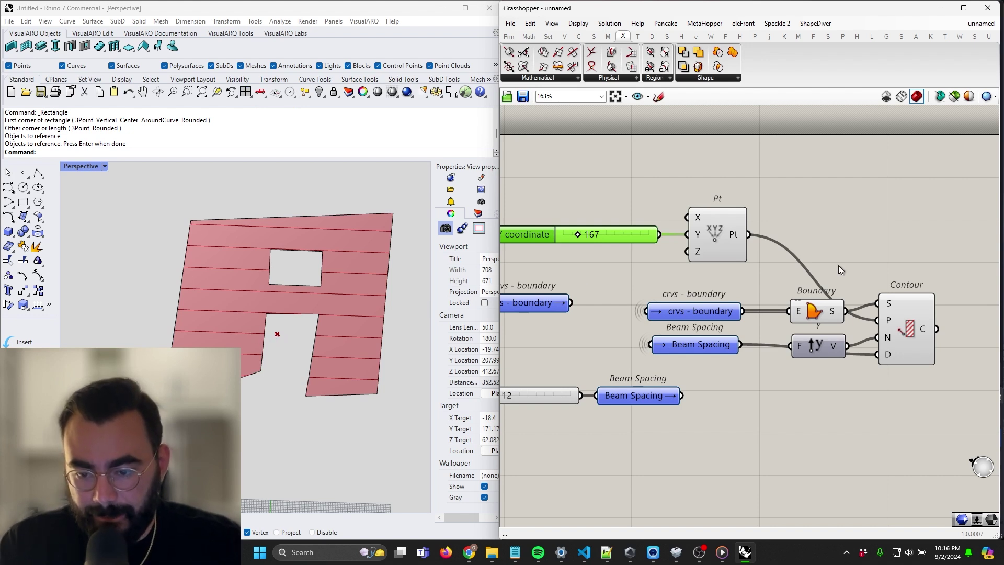
Delete the Construct Point component together with its Y coordinate slider.
drag(757, 269, 590, 215)
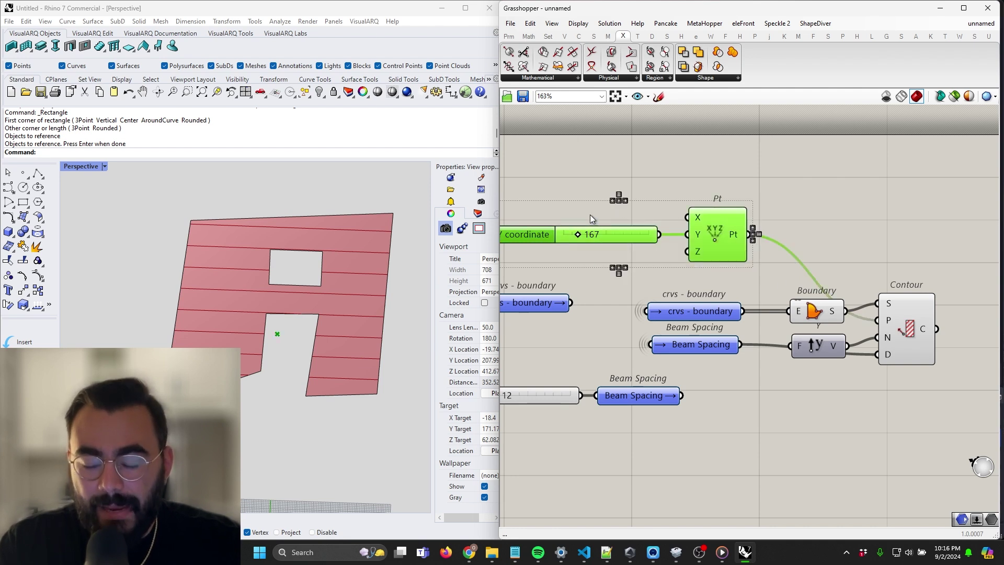
key(Delete)
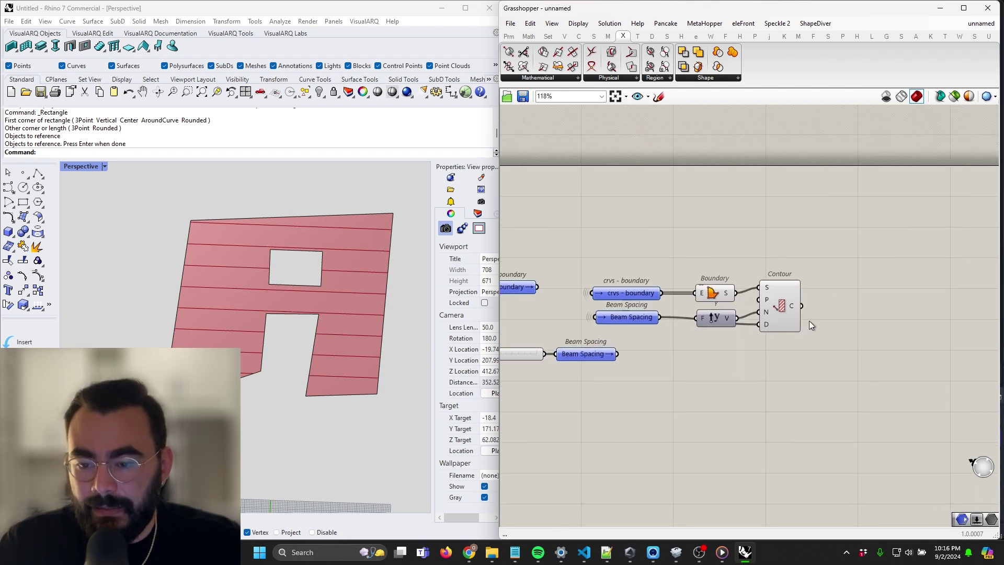
Add a Remote Sender named "crvs - paths" and connect Contour's C output to it.
text(Sese)
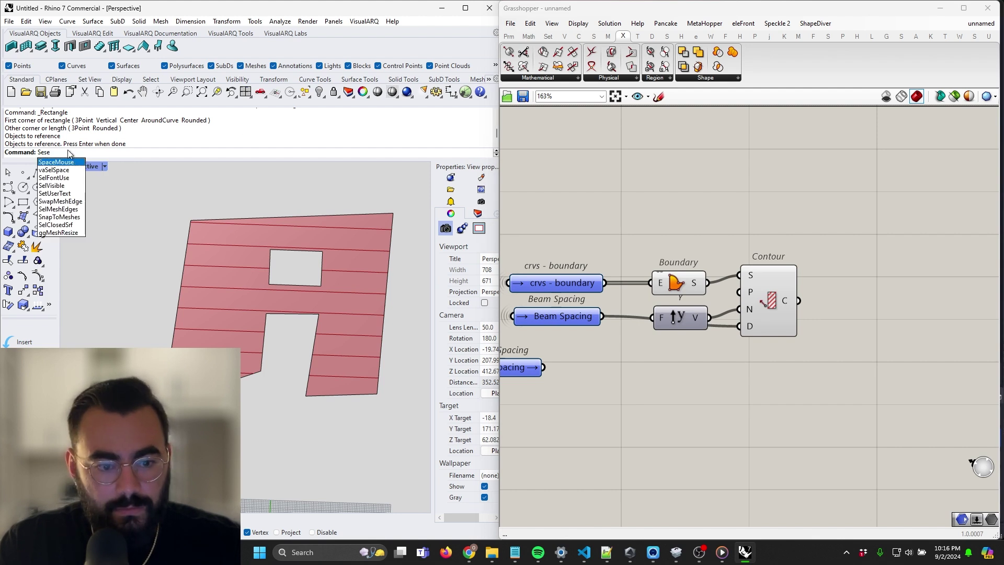
key(Escape)
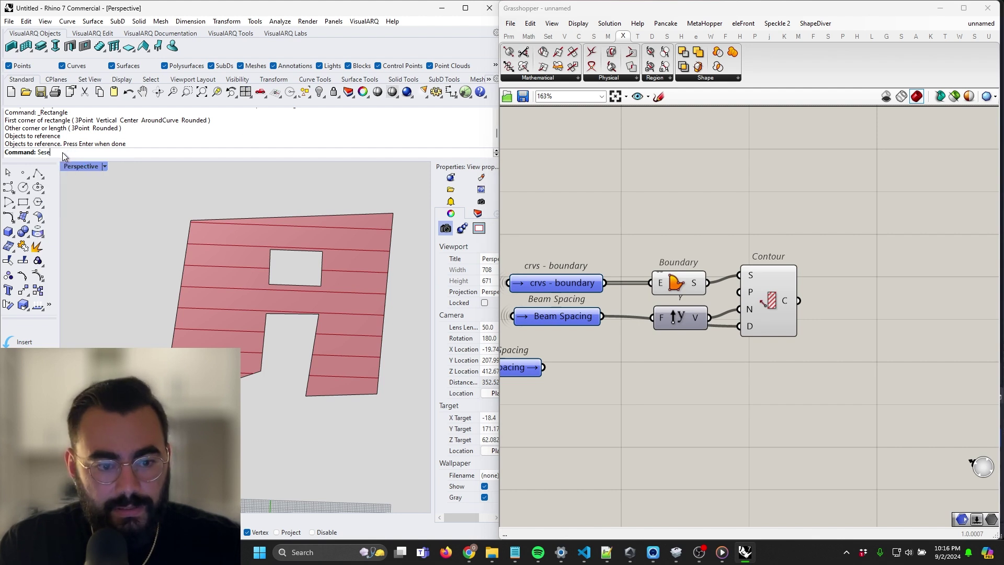
double_click(886, 325)
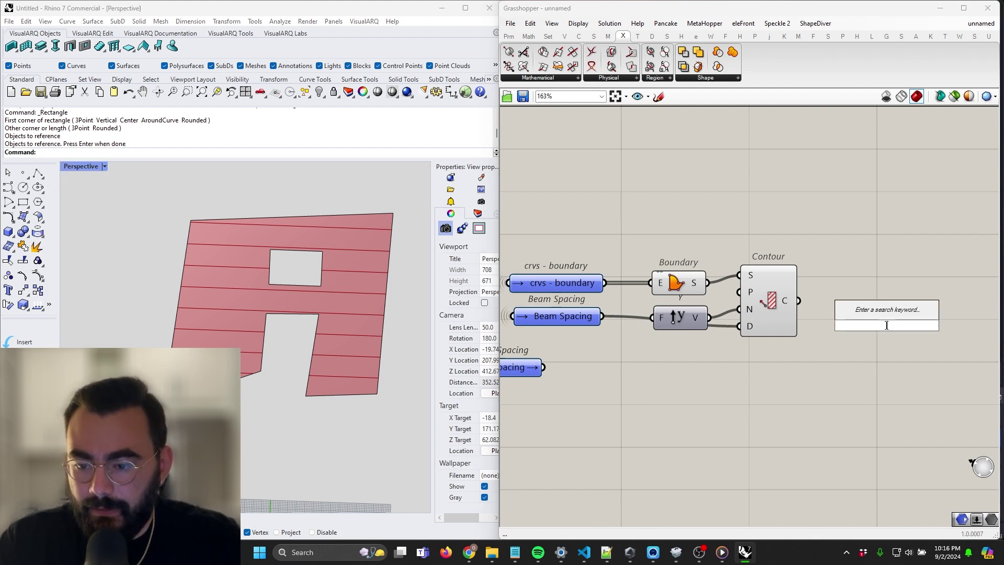
text(se=crvs - paths)
key(Return)
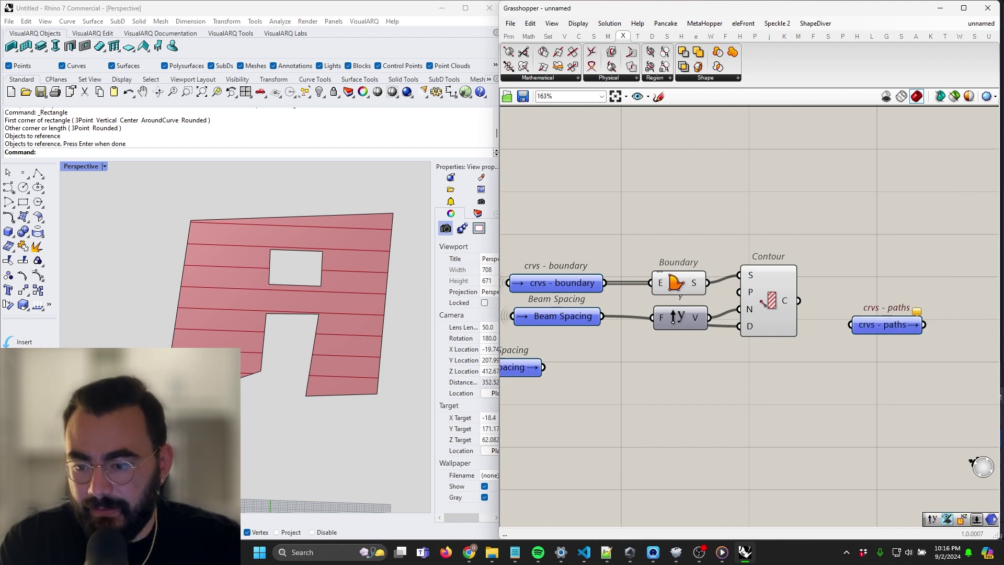
drag(885, 326, 818, 298)
Group the contouring components from the receivers to the paths sender and name the group "Create Sweep Curves".
drag(875, 358, 558, 260)
right_click(736, 378)
click(778, 457)
right_click(853, 342)
text(Create Sweep Curves)
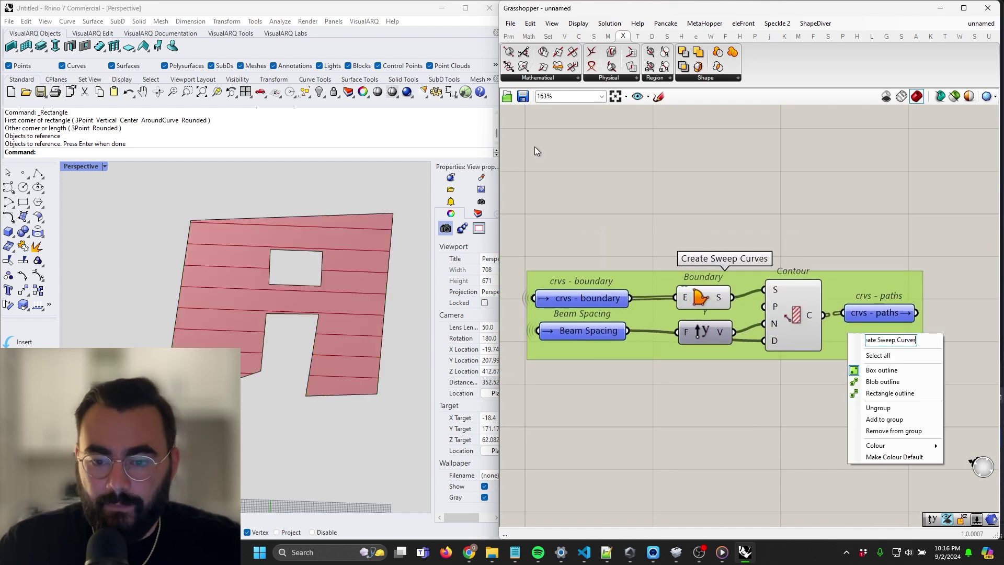
click(921, 257)
Create a receiver from the "crvs - paths" sender and place it outside the group with clear space between them.
right_drag(921, 257, 784, 264)
click(746, 327)
double_click(746, 325)
right_drag(865, 353, 726, 340)
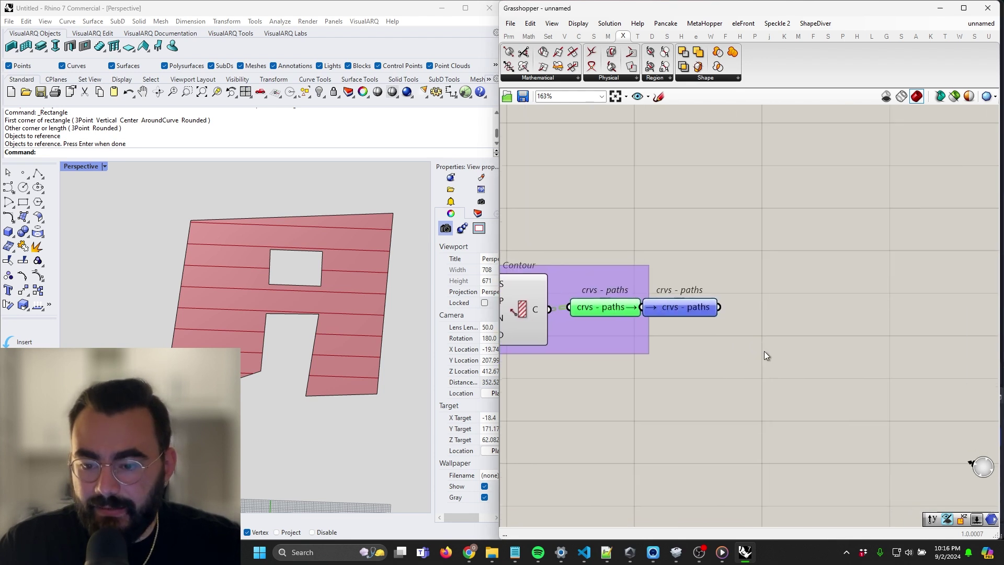
drag(674, 308, 790, 311)
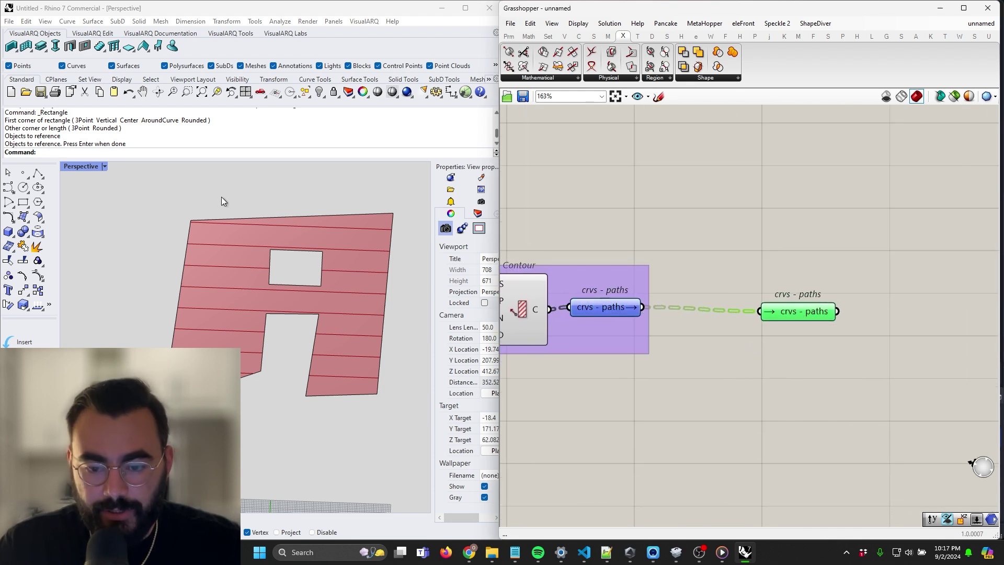
Switch to Rhino and set the viewport to the Top view, framing the empty area below the surface.
scroll(685, 343, down, 4)
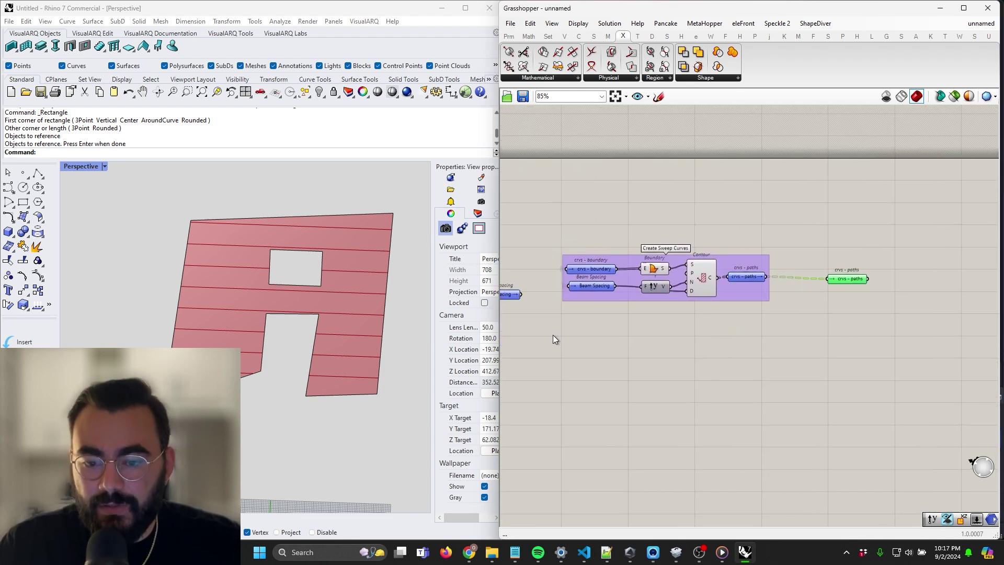
right_drag(376, 393, 363, 379)
text(Top)
key(Return)
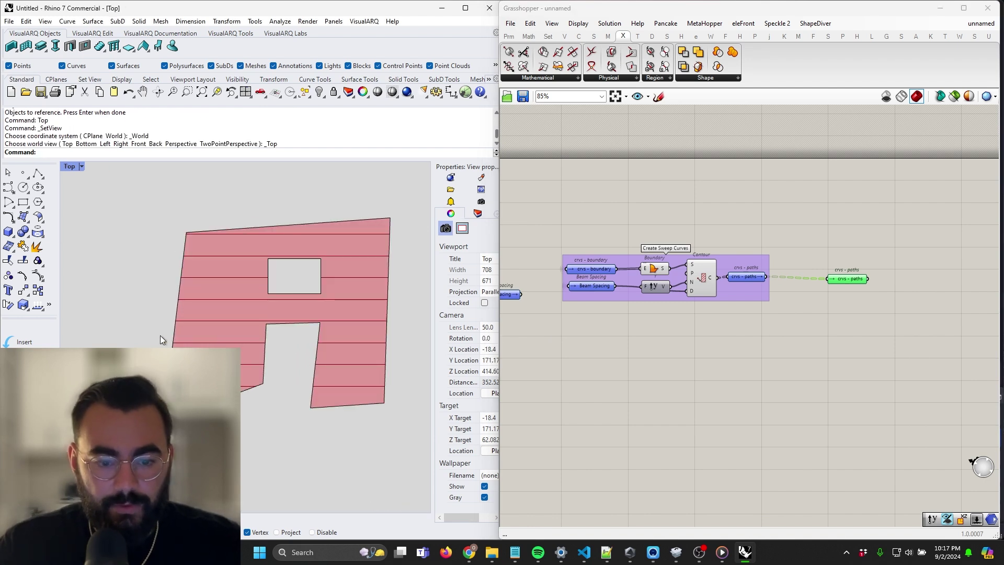
scroll(306, 374, up, 5)
mouse_move(313, 384)
right_down()
mouse_move(302, 369)
mouse_move(311, 377)
right_up()
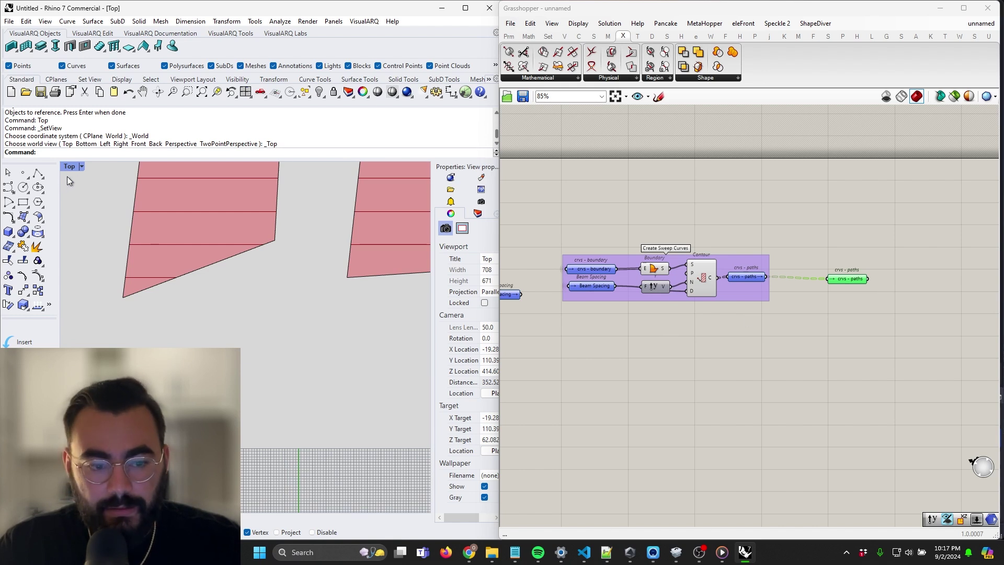
Start a polyline for the beam profile in the empty area below the surface and place its first points.
click(37, 176)
scroll(196, 322, up, 2)
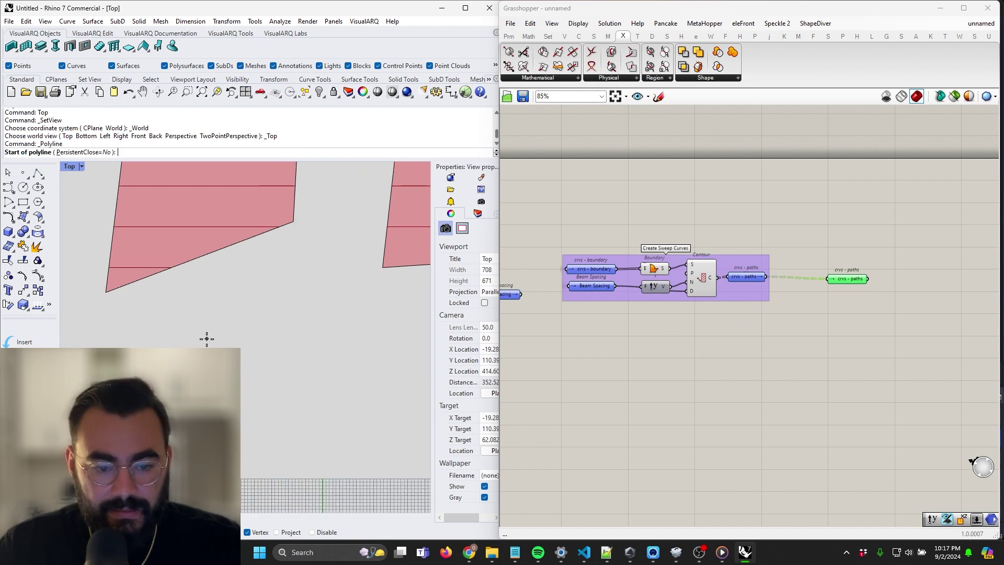
click(211, 334)
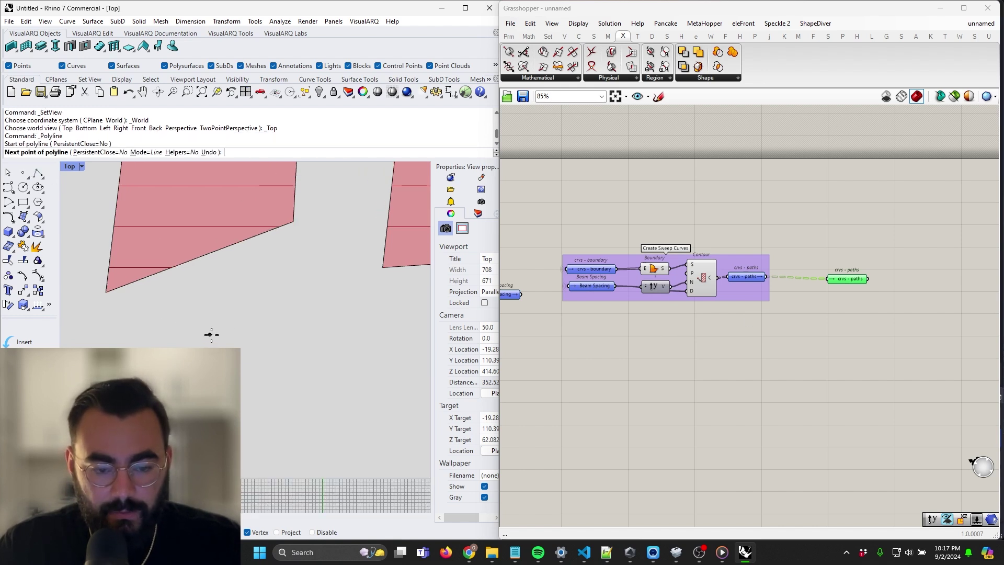
click(238, 328)
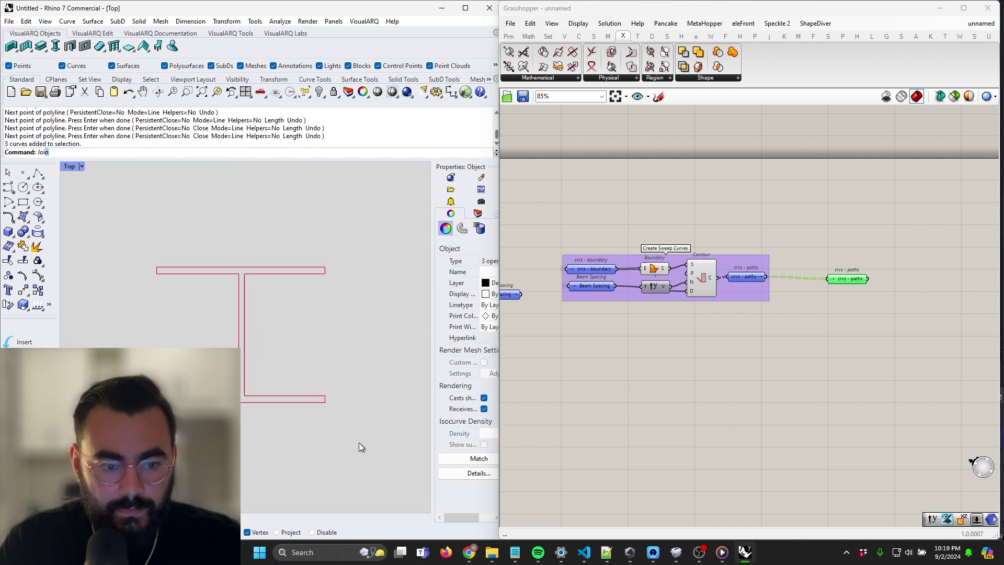
Join the three selected I-beam profile curves into one closed curve and clear the selection.
key(Return)
key(Escape)
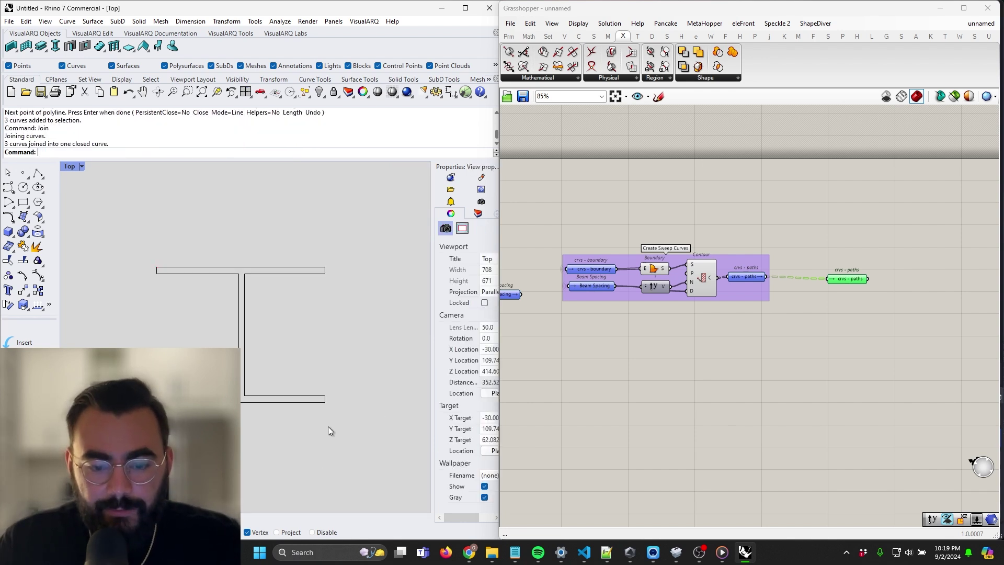
scroll(328, 426, down, 4)
scroll(284, 397, down, 8)
right_drag(307, 380, 274, 419)
scroll(283, 396, up, 8)
scroll(274, 419, down, 7)
scroll(272, 418, up, 10)
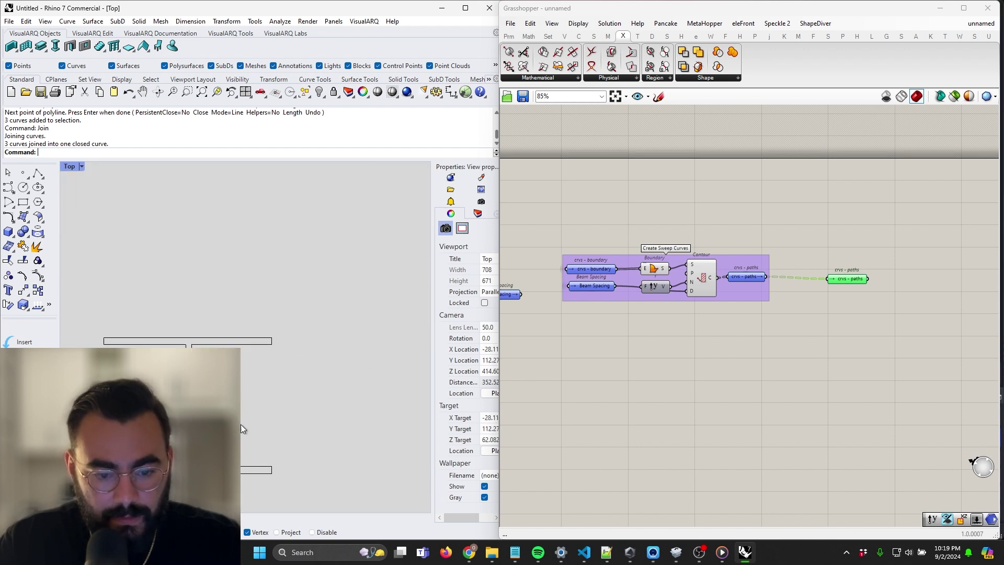
scroll(252, 372, down, 3)
scroll(247, 375, down, 1)
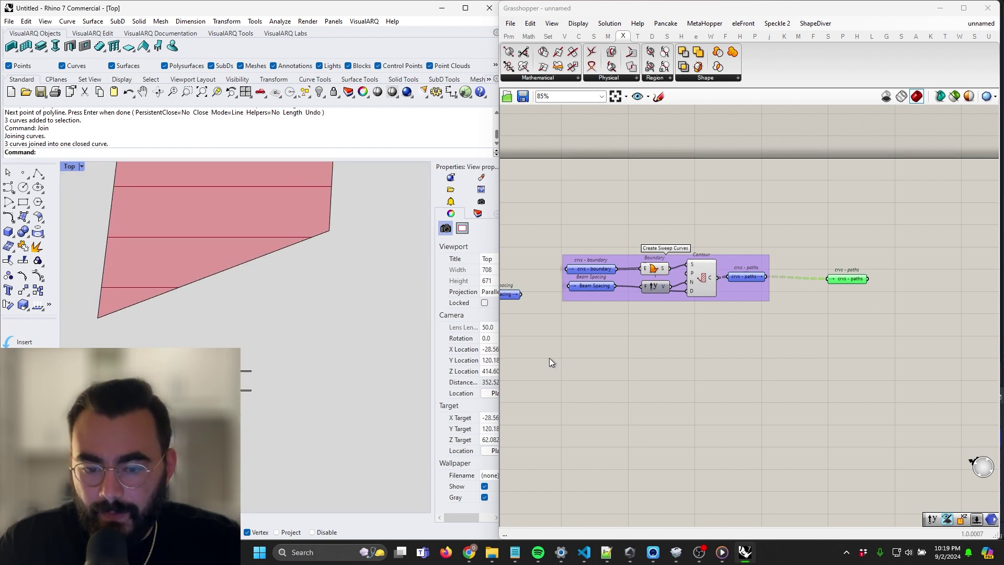
In Grasshopper, add a Geometry parameter below the Beam Spacing slider and reference the joined I-beam profile curve in it.
right_drag(591, 336, 820, 320)
scroll(693, 314, up, 3)
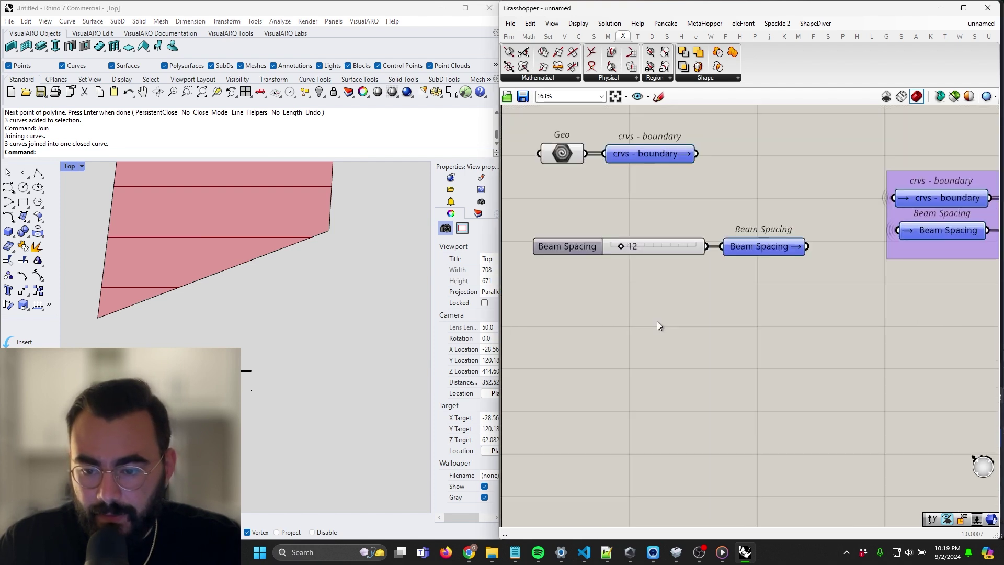
double_click(657, 326)
text(geo)
key(Return)
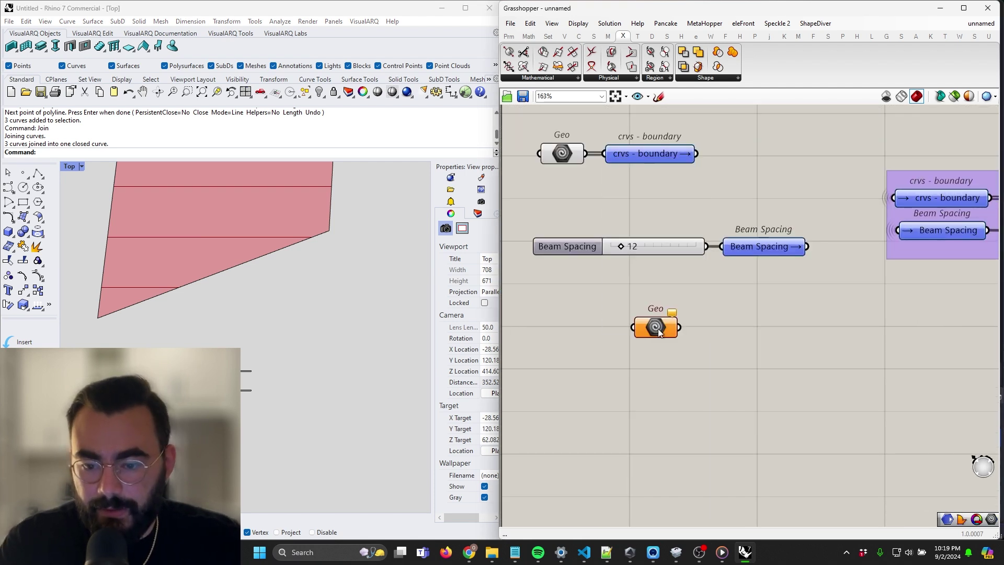
right_click(658, 331)
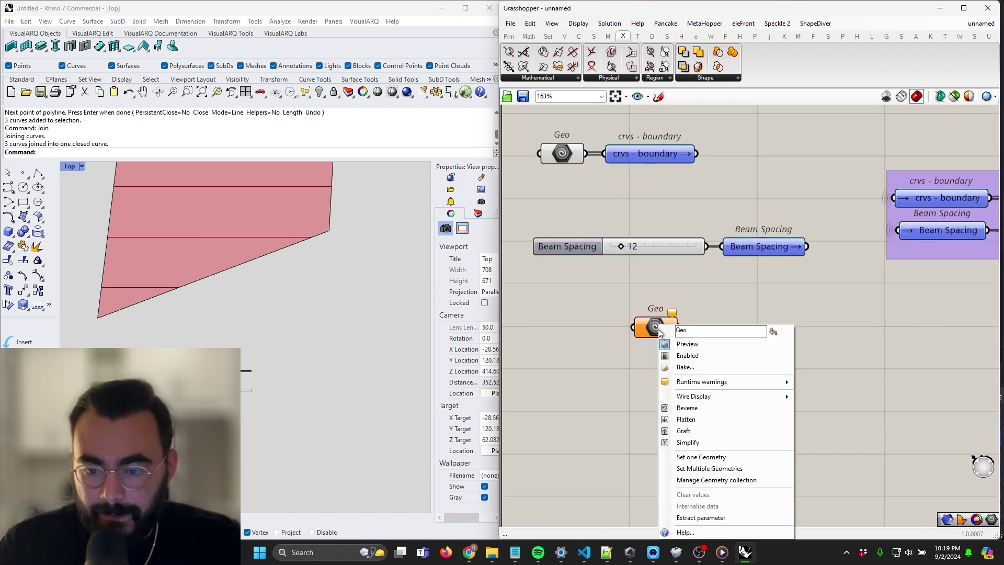
click(711, 459)
key(Return)
Add a remote sender named "crv - profile" beside the new Geometry parameter and feed it that geometry.
right_drag(693, 348, 632, 384)
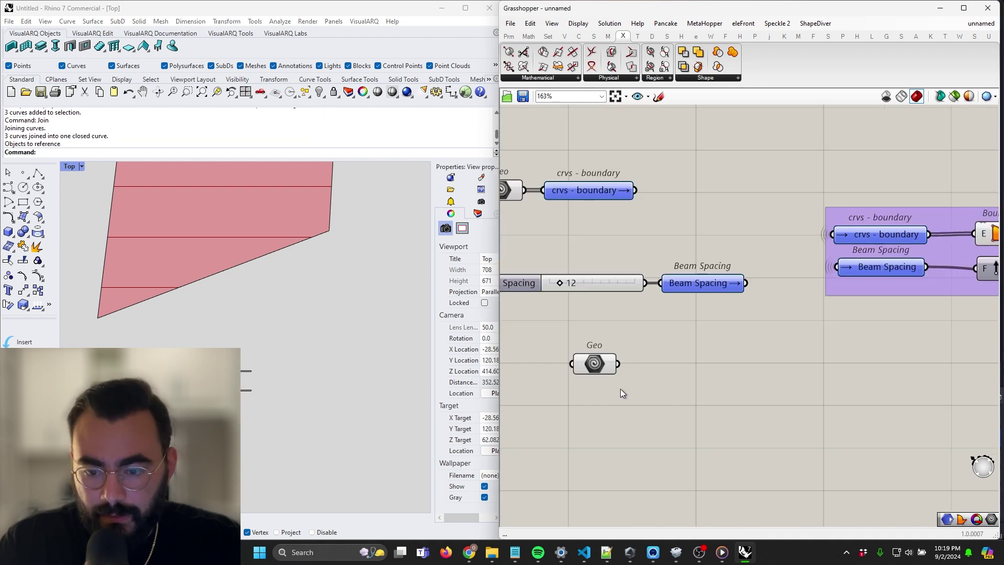
double_click(686, 372)
text(se=crv - p)
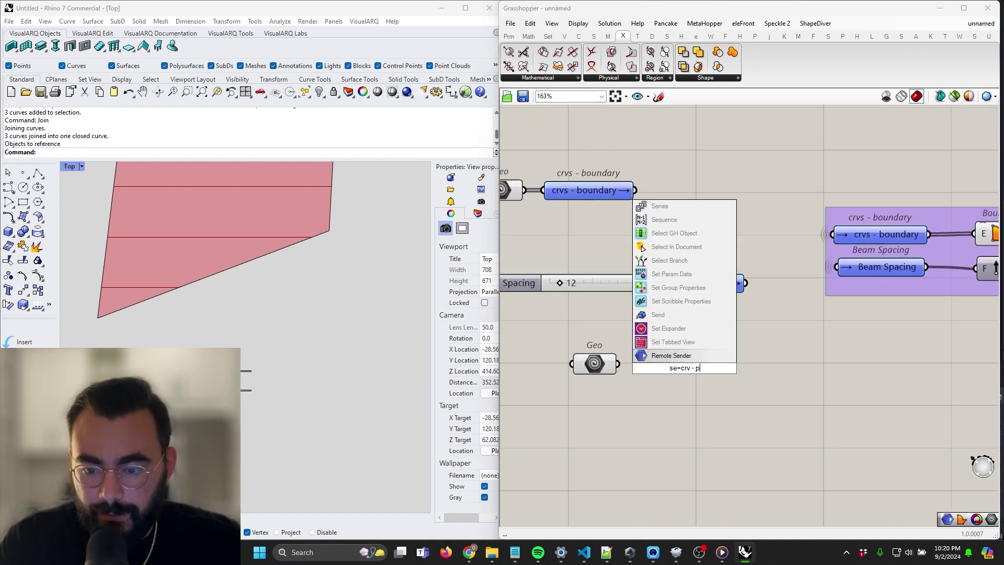
text(rofile)
key(Return)
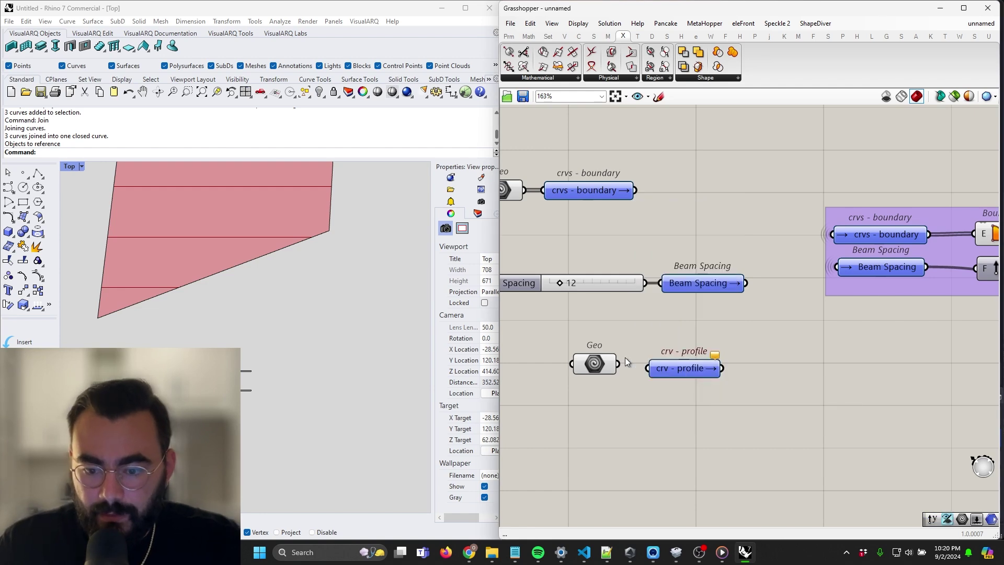
Create a receiver from the "crv - profile" sender and place it just below the "crvs - paths" receiver.
double_click(688, 374)
click(777, 400)
drag(753, 370, 806, 352)
scroll(753, 353, down, 8)
scroll(891, 339, up, 8)
right_drag(908, 369, 665, 365)
scroll(666, 365, down, 4)
right_drag(547, 349, 685, 328)
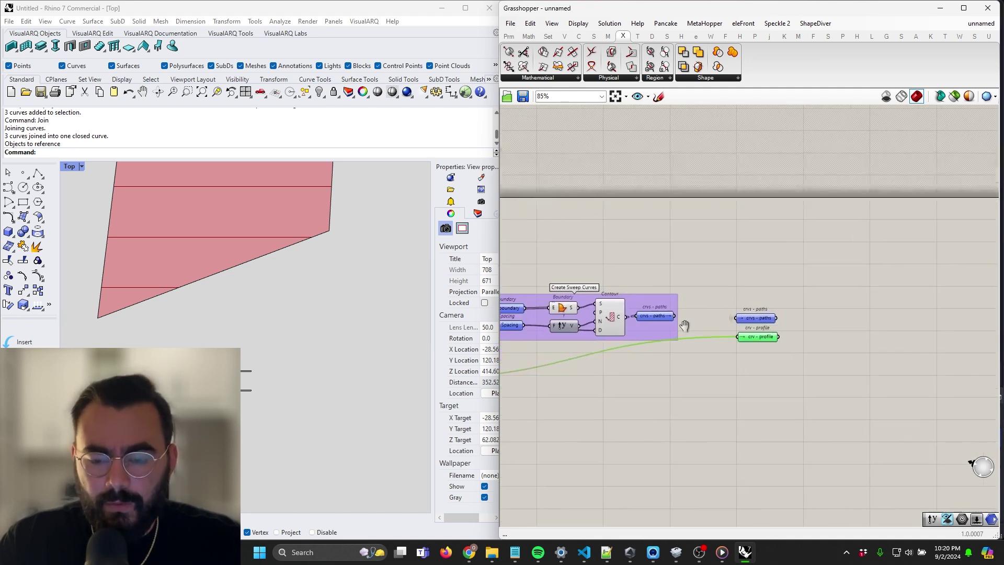
drag(768, 339, 695, 353)
scroll(566, 388, up, 2)
right_drag(748, 357, 602, 353)
drag(539, 345, 939, 256)
right_drag(938, 256, 645, 270)
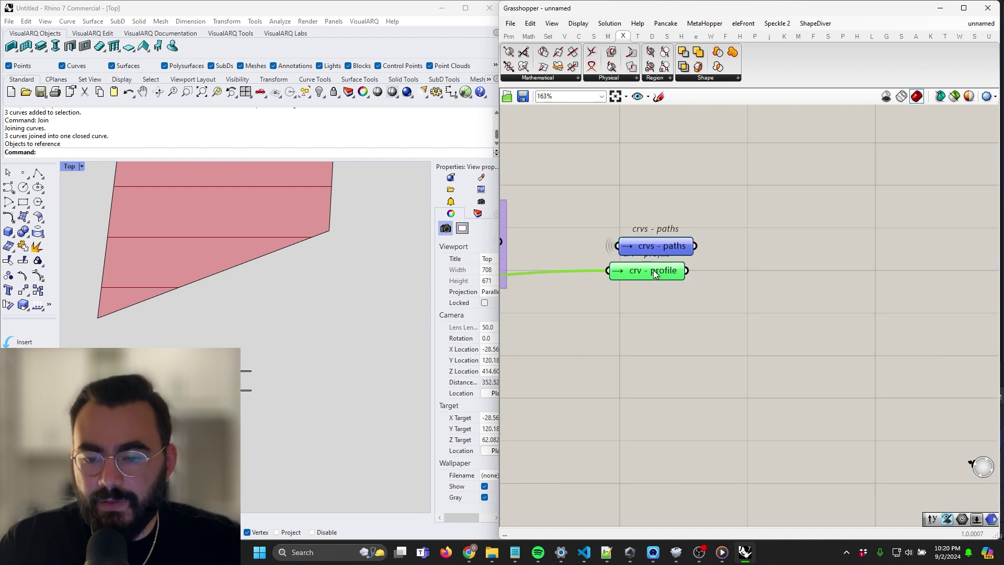
drag(645, 270, 657, 289)
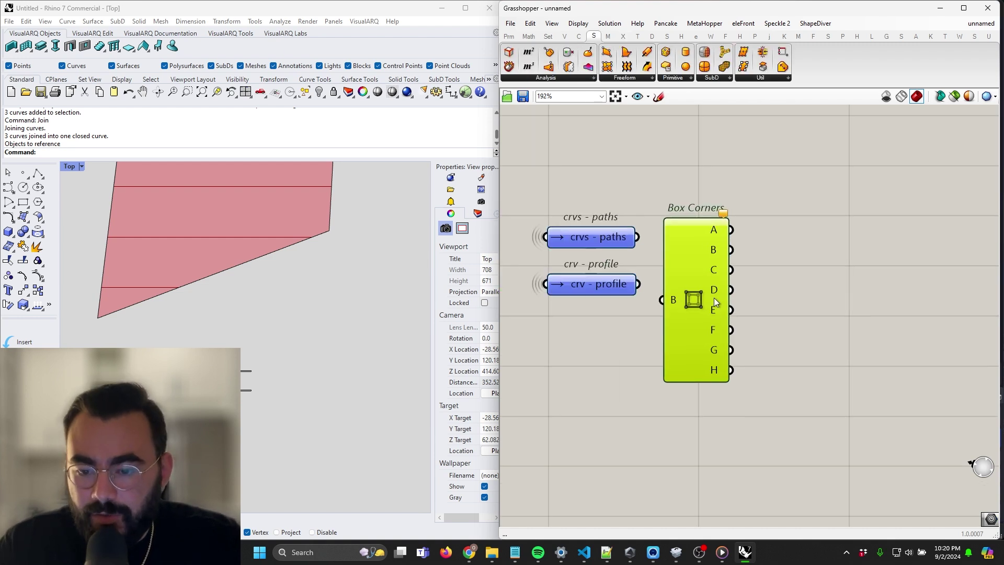
Wire the "crv - profile" receiver into the Box Corners component and settle the component beside the receiver.
right_drag(647, 302, 619, 322)
drag(627, 328, 631, 330)
right_drag(673, 315, 614, 296)
drag(611, 312, 616, 328)
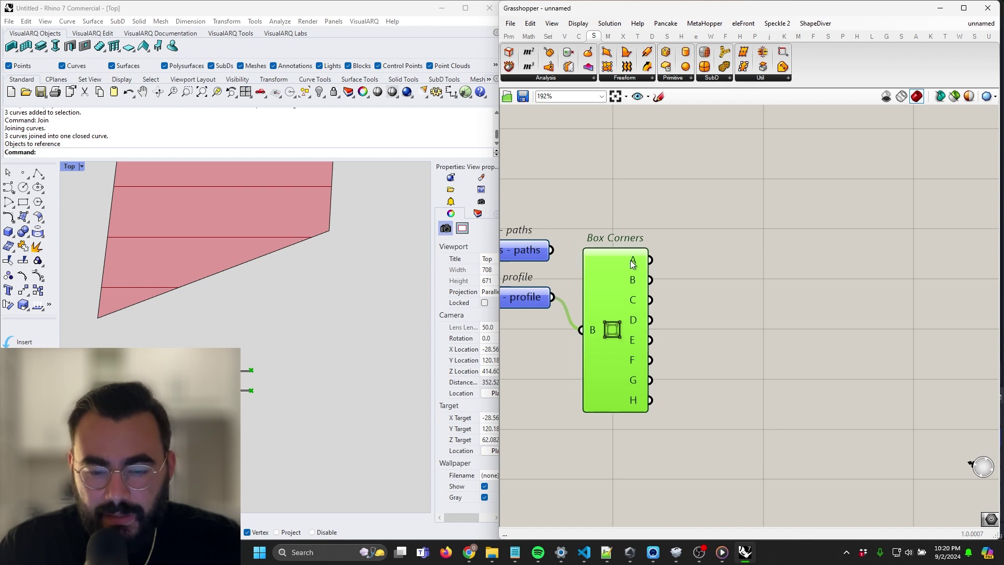
mouse_move(659, 286)
right_down()
mouse_move(647, 303)
mouse_move(674, 294)
right_up()
scroll(646, 303, down, 2)
scroll(668, 285, up, 2)
double_click(698, 299)
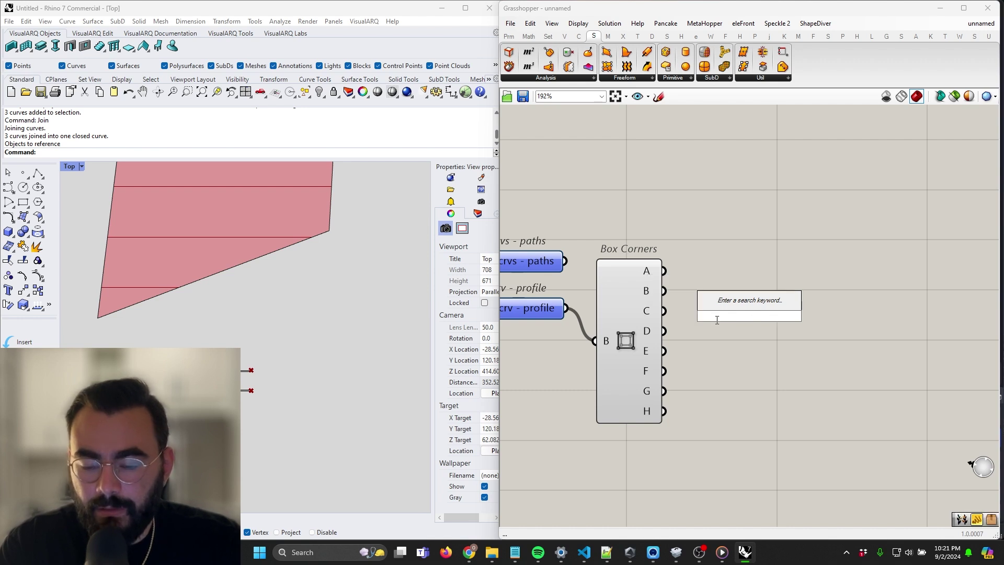
text(line)
key(Return)
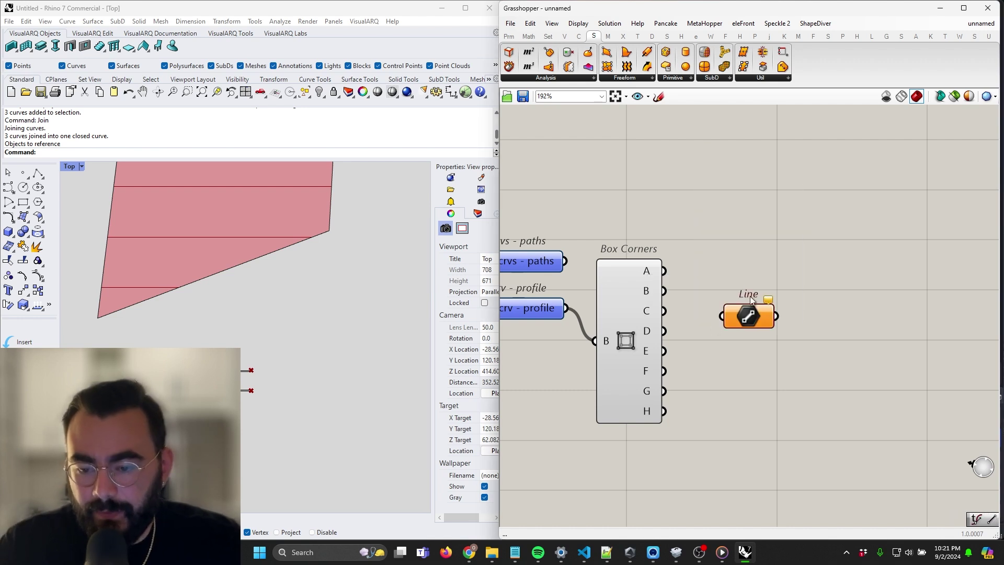
click(746, 316)
key(Delete)
Add a two-point Line component and wire Box Corners outputs C and D to its A and B inputs.
double_click(746, 316)
text(line)
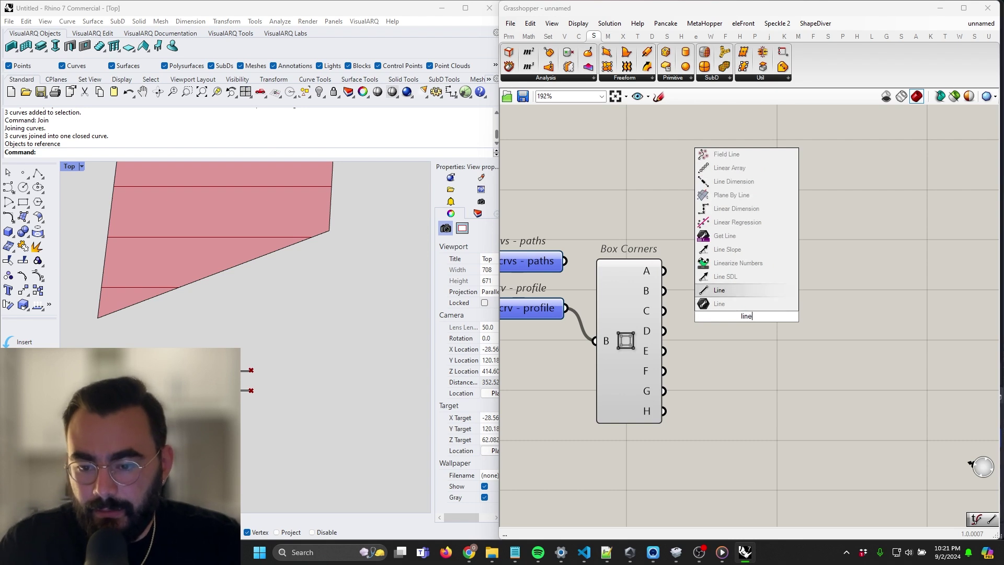
key(Return)
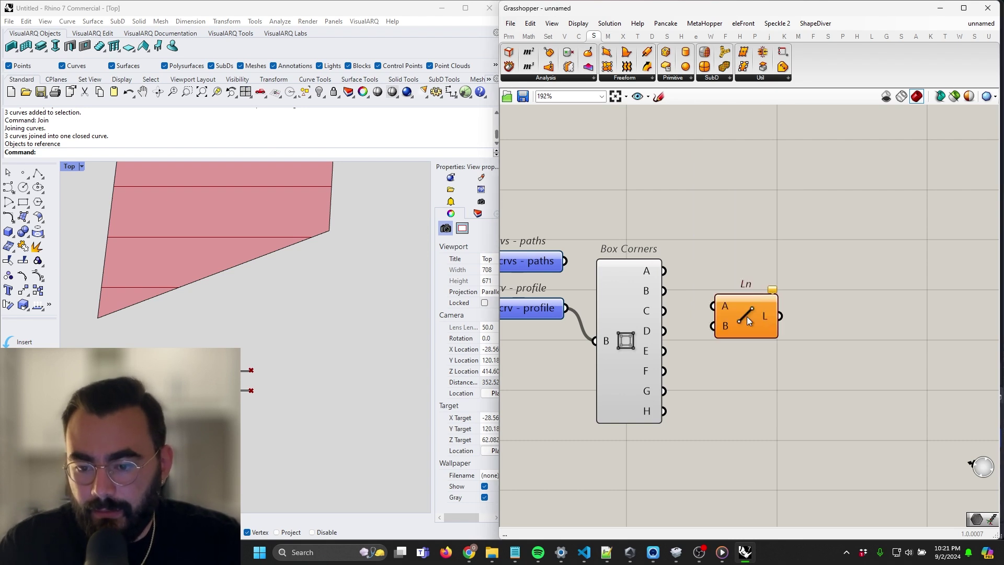
drag(663, 310, 718, 313)
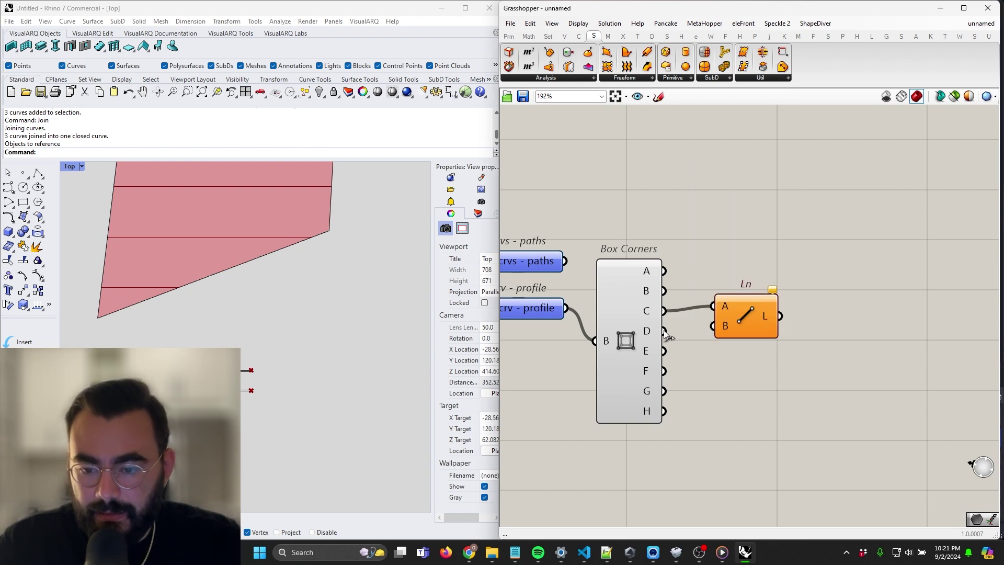
drag(666, 331, 721, 328)
Add a Curve Middle component after the Line component and wire the line output into it.
double_click(809, 324)
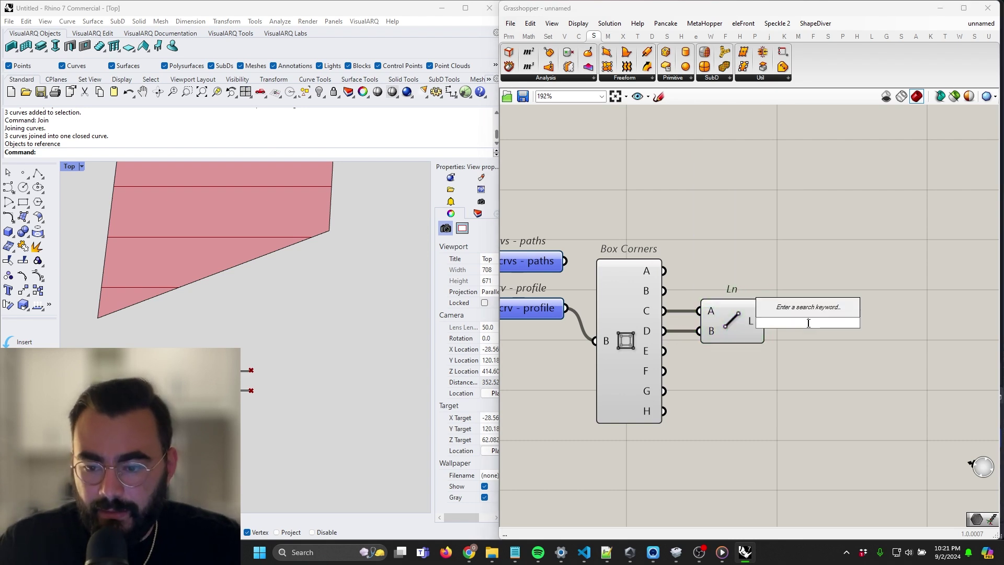
text(curve middle)
key(Return)
drag(807, 323, 829, 322)
right_drag(829, 322, 796, 327)
Add an XY Plane component with the line's midpoint as origin and check the plane's position on the profile in Rhino.
double_click(859, 331)
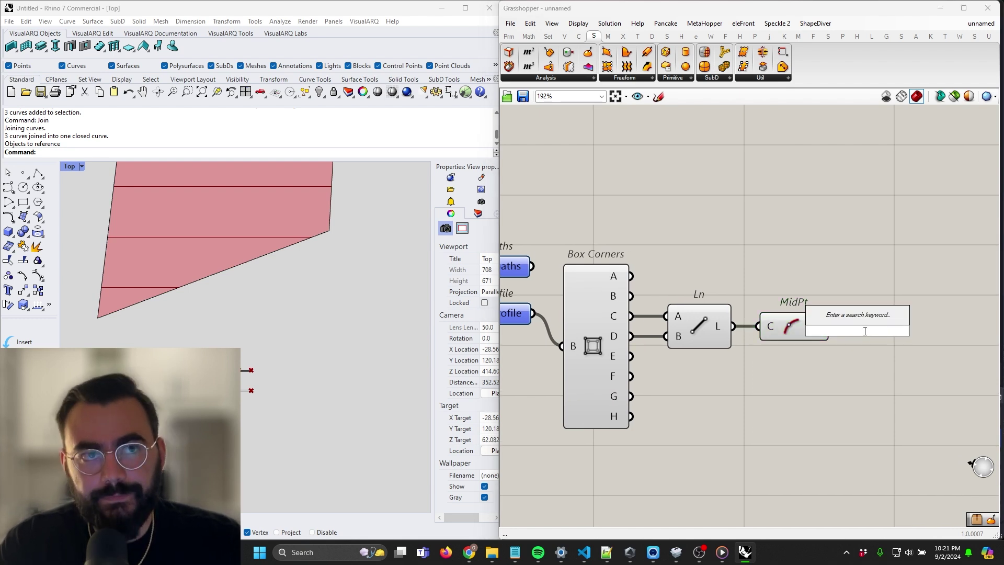
text(xy)
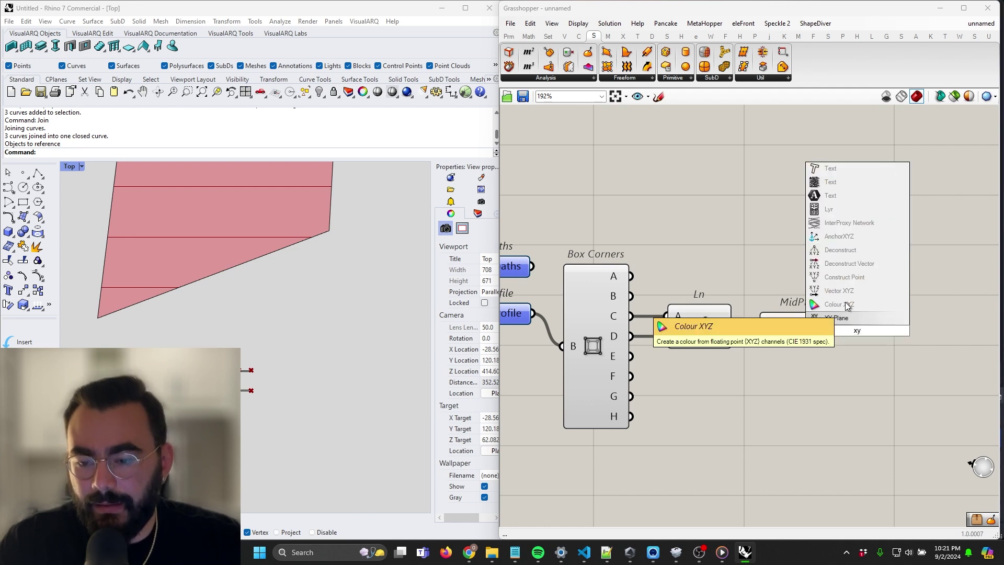
key(Return)
mouse_move(867, 334)
mouse_down()
mouse_move(885, 327)
mouse_move(850, 325)
mouse_up()
scroll(211, 375, up, 6)
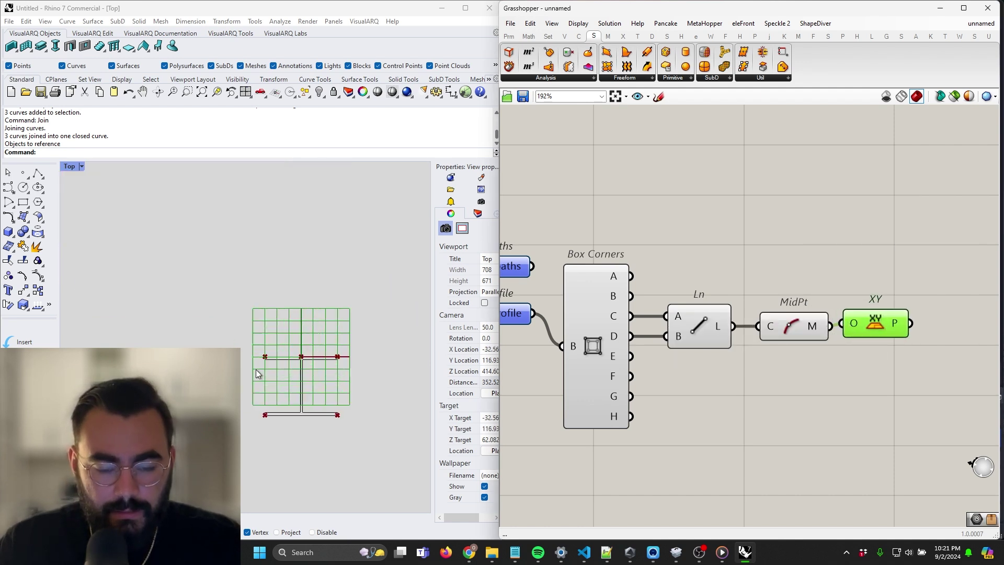
scroll(327, 355, up, 3)
scroll(313, 355, down, 3)
scroll(315, 357, down, 4)
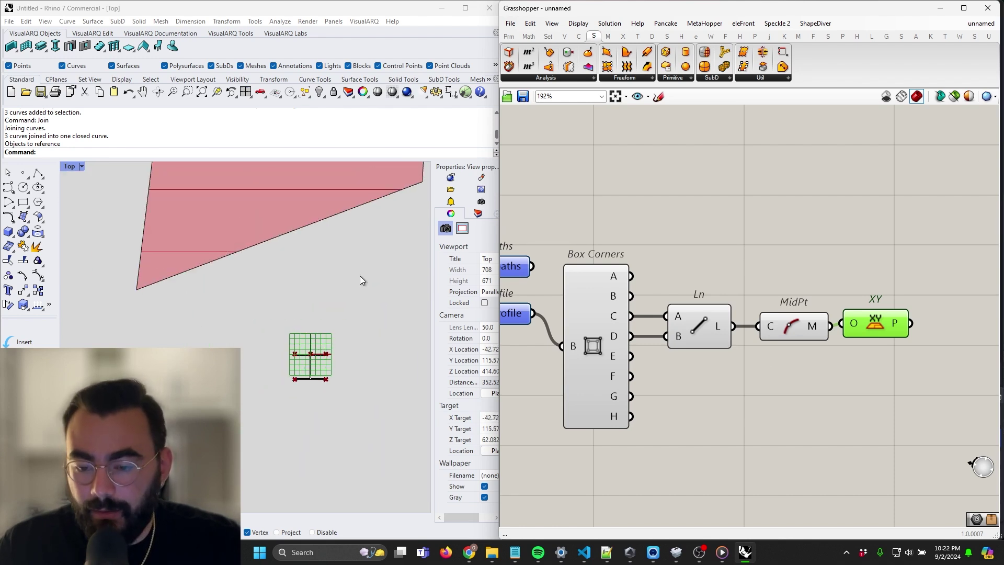
scroll(872, 310, down, 3)
Move the "crv - profile" receiver and its chain through the XY Plane component below the Create Sweep Curves group.
right_drag(875, 310, 755, 327)
scroll(868, 366, down, 3)
drag(868, 396, 714, 334)
scroll(717, 364, up, 4)
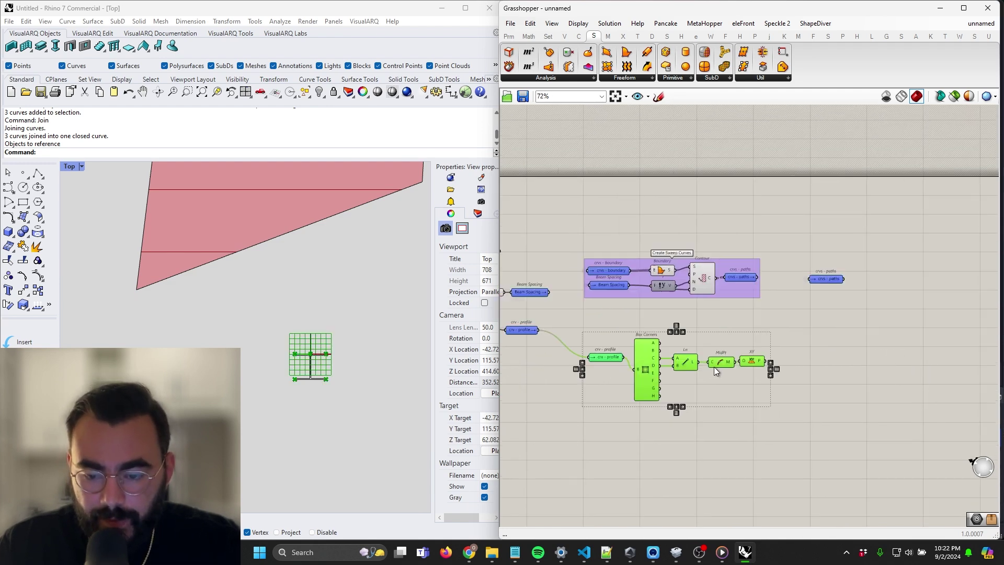
Add a remote sender named "pln - orient a" after the XY Plane component and wire the plane output into it.
click(835, 364)
double_click(835, 364)
text(se=)
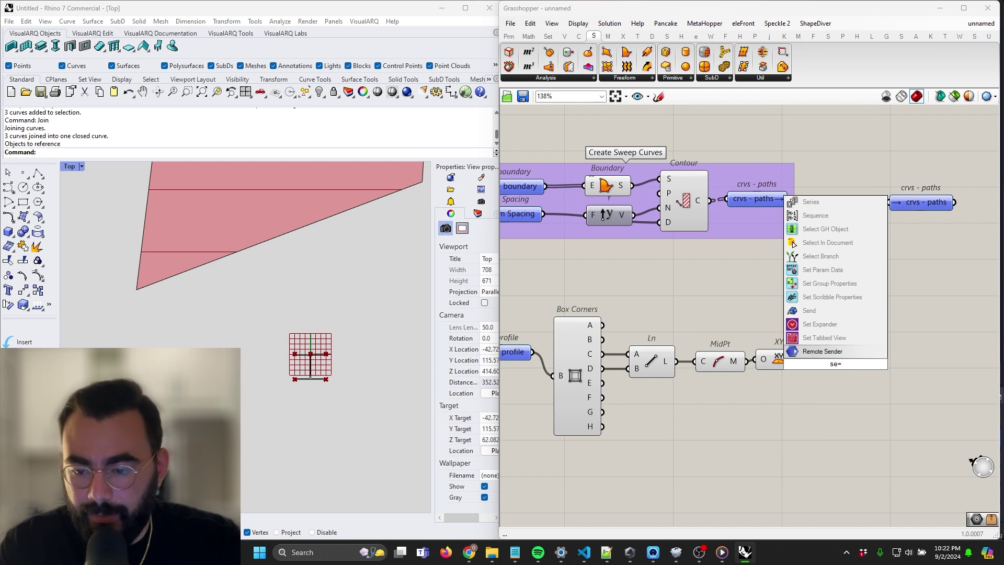
text(pln - orient a)
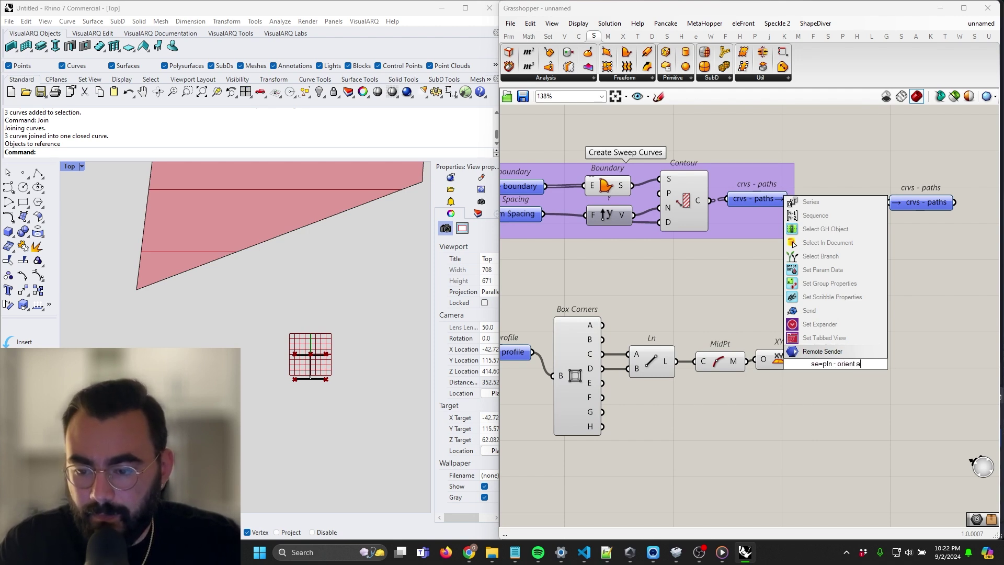
key(Return)
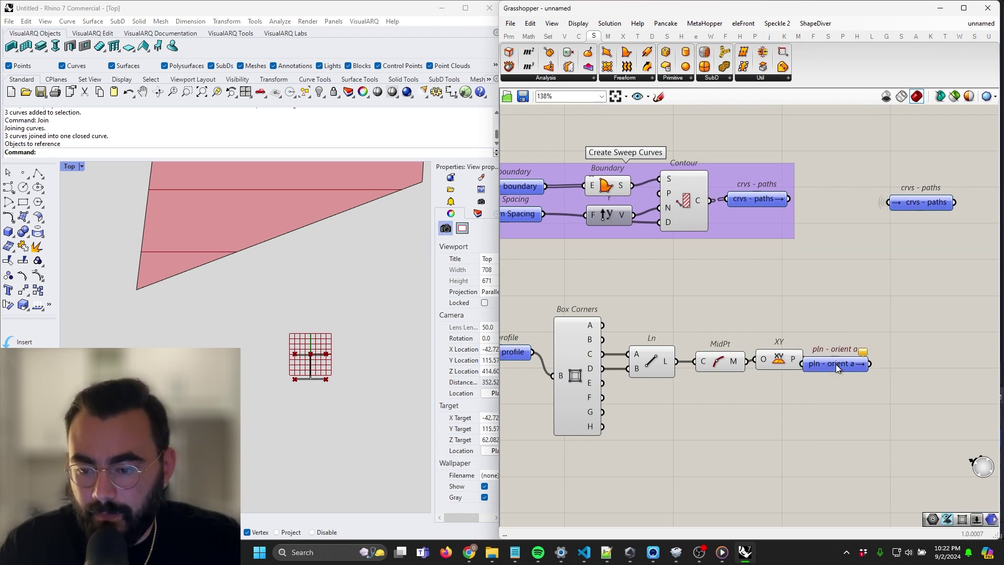
drag(820, 362, 863, 369)
Group the profile plane components from the "crv - profile" receiver to the "pln - orient a" sender and name the group "Orient A".
scroll(823, 450, down, 2)
drag(836, 441, 555, 323)
right_click(753, 451)
click(789, 459)
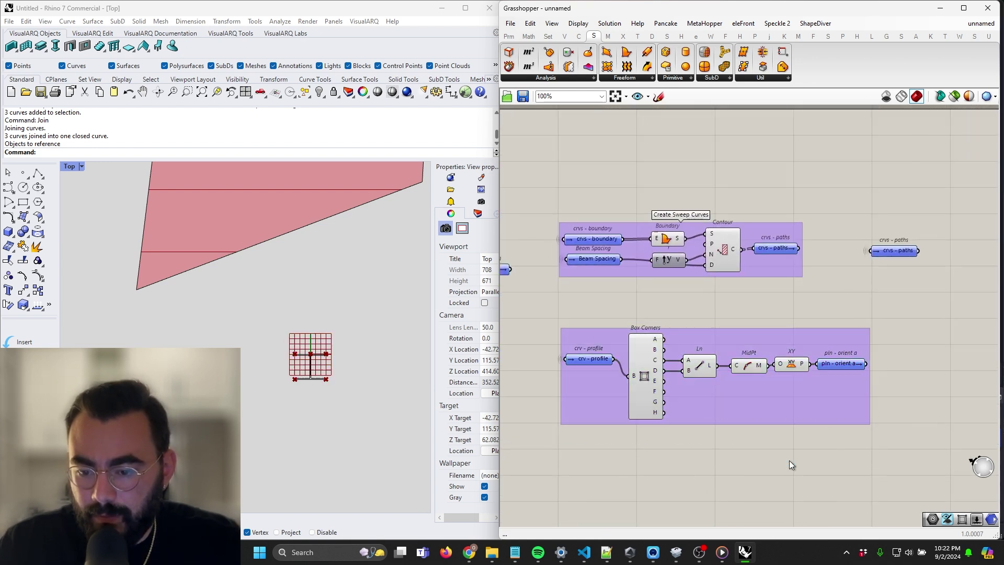
right_click(775, 382)
text(Orient A)
key(Return)
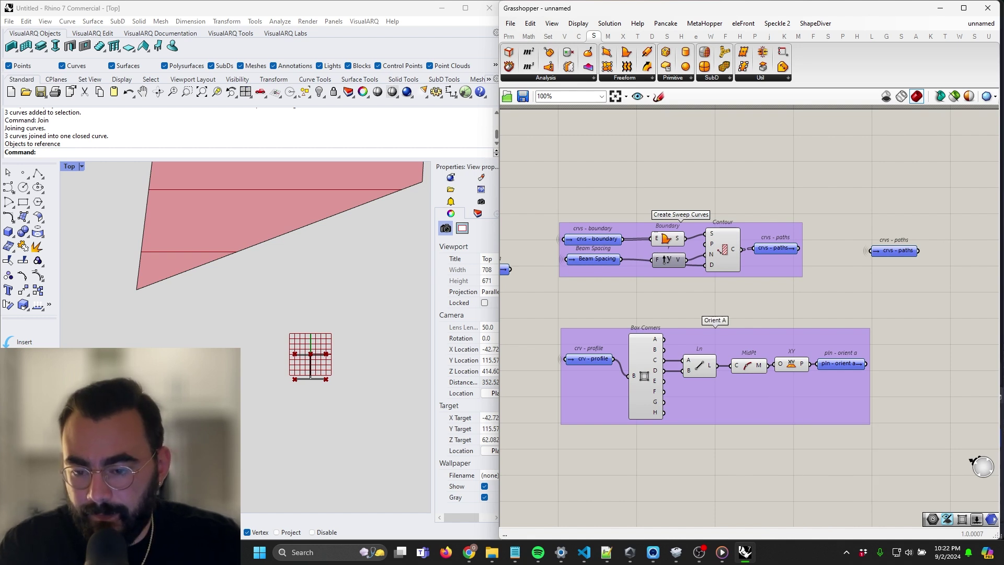
Create a receiver from the "pln - orient a" sender and place it just below the "crvs - paths" receiver.
double_click(850, 366)
right_drag(772, 376, 609, 398)
drag(730, 385, 736, 295)
right_drag(624, 315, 590, 334)
scroll(679, 323, up, 3)
right_drag(675, 325, 598, 339)
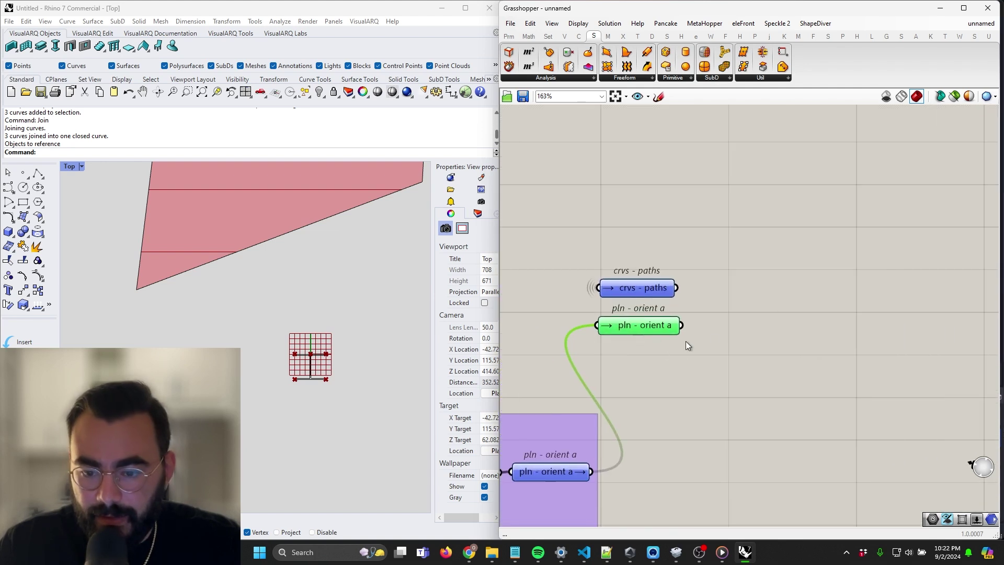
Add a Perp Frame component, wire the "crvs - paths" receiver to its curve input and reparameterize that input.
double_click(734, 324)
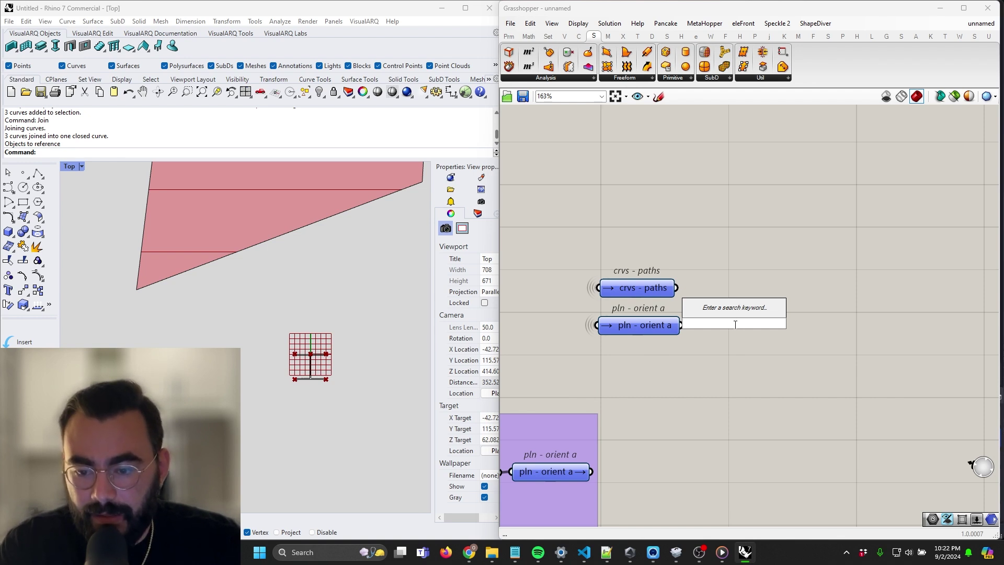
text(perp)
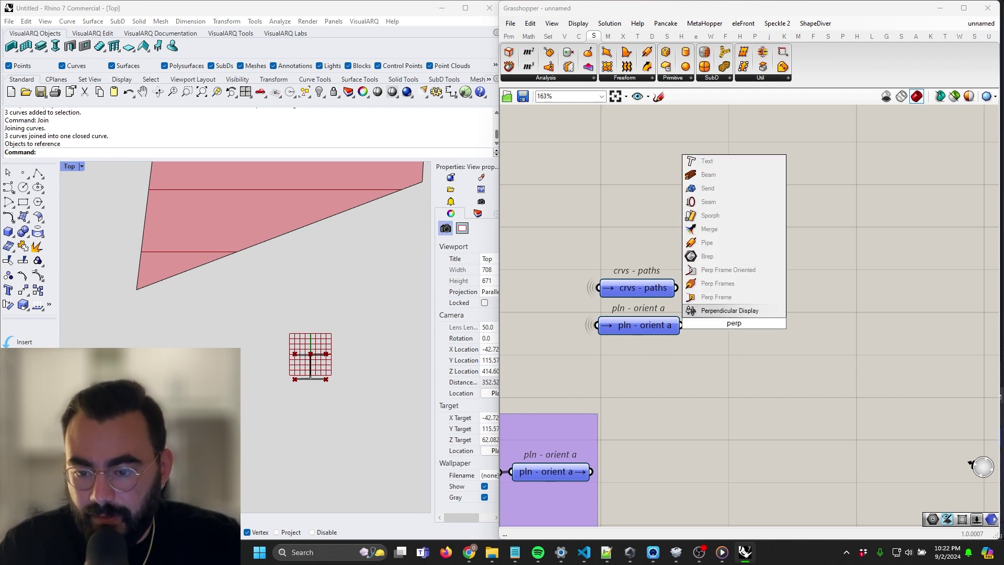
key(Up)
key(Return)
drag(734, 325, 776, 270)
right_drag(677, 290, 636, 299)
drag(636, 297, 727, 293)
right_click(719, 271)
click(766, 385)
Add a panel containing 0 and wire it to the Perp Frame's t input.
double_click(680, 255)
text("0)
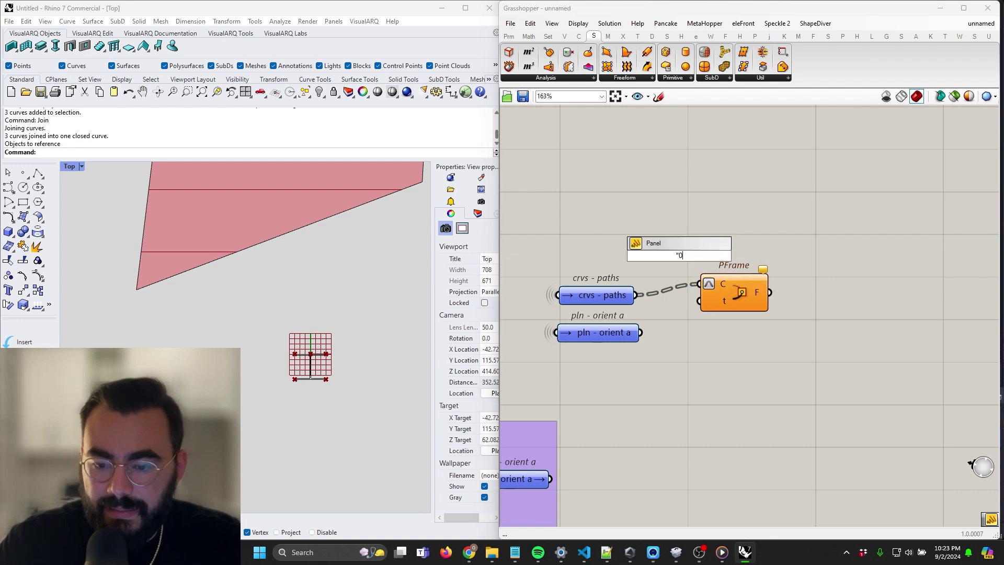
key(Return)
drag(694, 255, 704, 301)
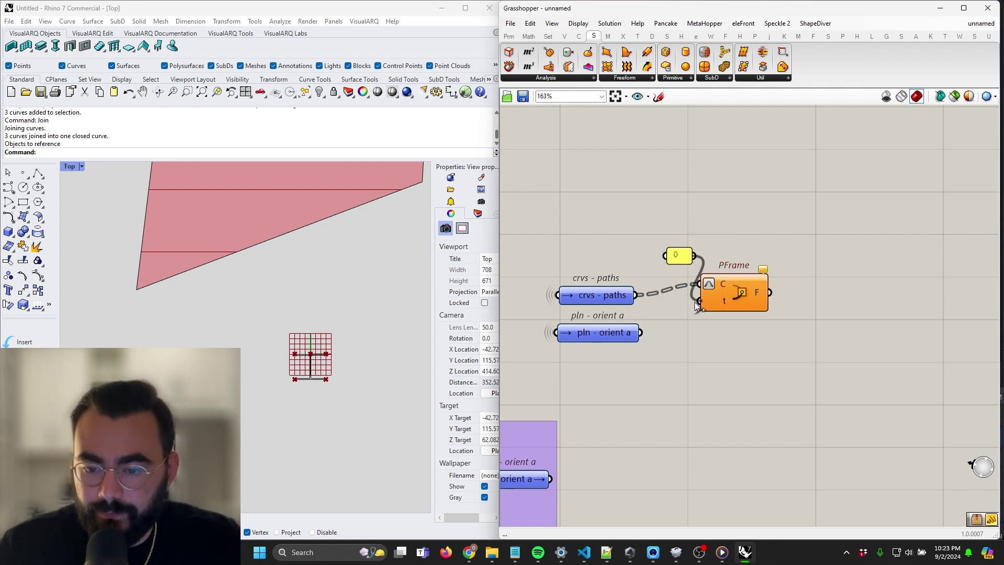
click(727, 297)
Examine the perpendicular frames on the beam paths in Rhino and set the viewport to the Perspective view.
right_drag(725, 299, 673, 296)
scroll(209, 285, down, 6)
right_drag(295, 265, 265, 368)
scroll(265, 369, down, 4)
scroll(238, 338, up, 4)
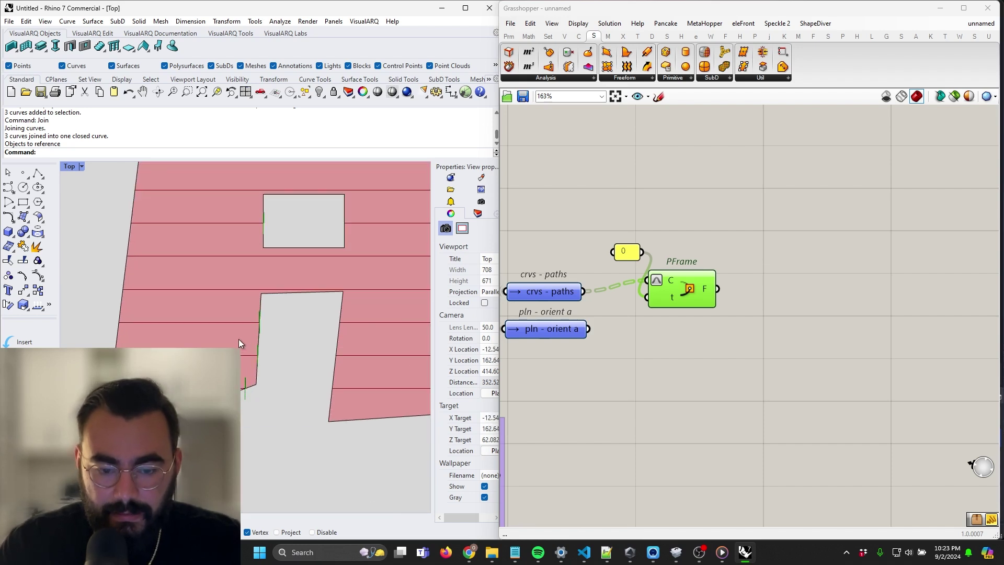
text(Persp)
key(Return)
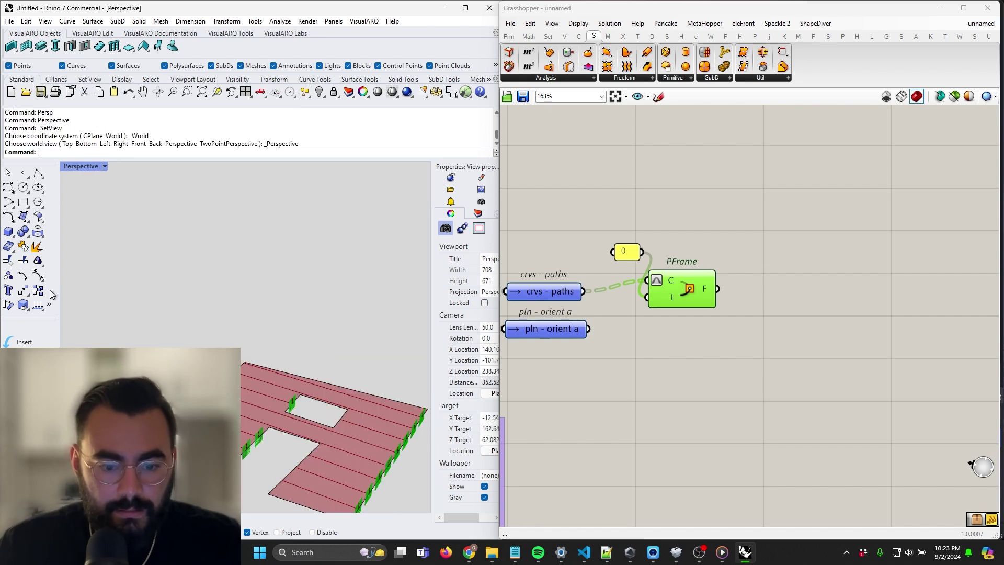
Examine the perpendicular frames on the beam paths and read the Perp Frame output in a temporary panel, removing that panel.
right_drag(347, 454, 203, 361)
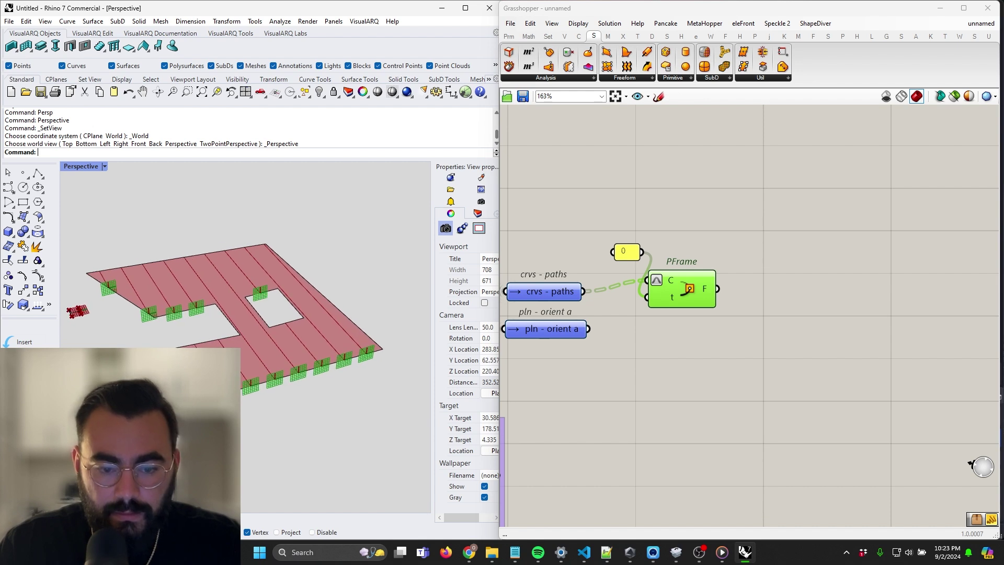
scroll(220, 334, up, 2)
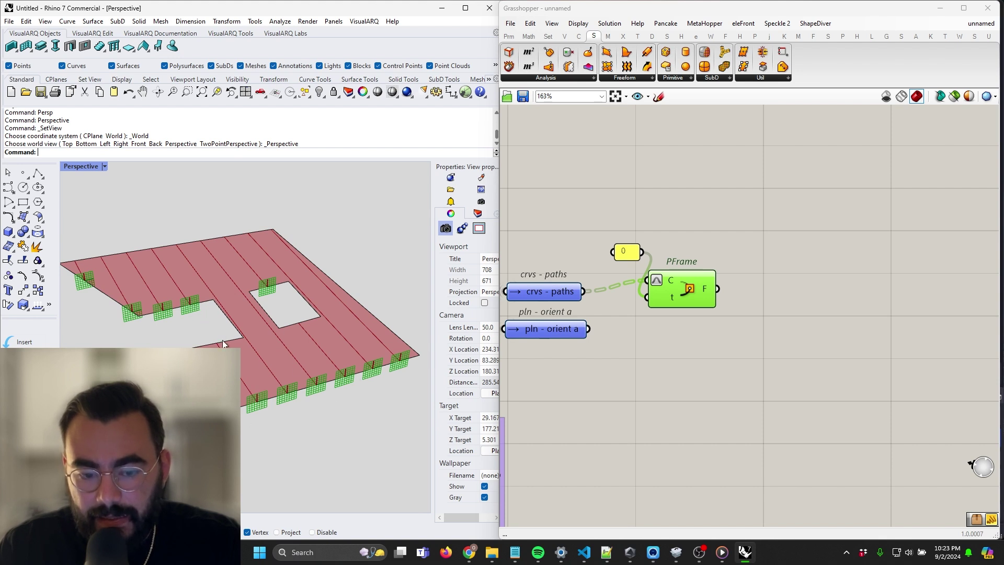
right_drag(265, 358, 282, 358)
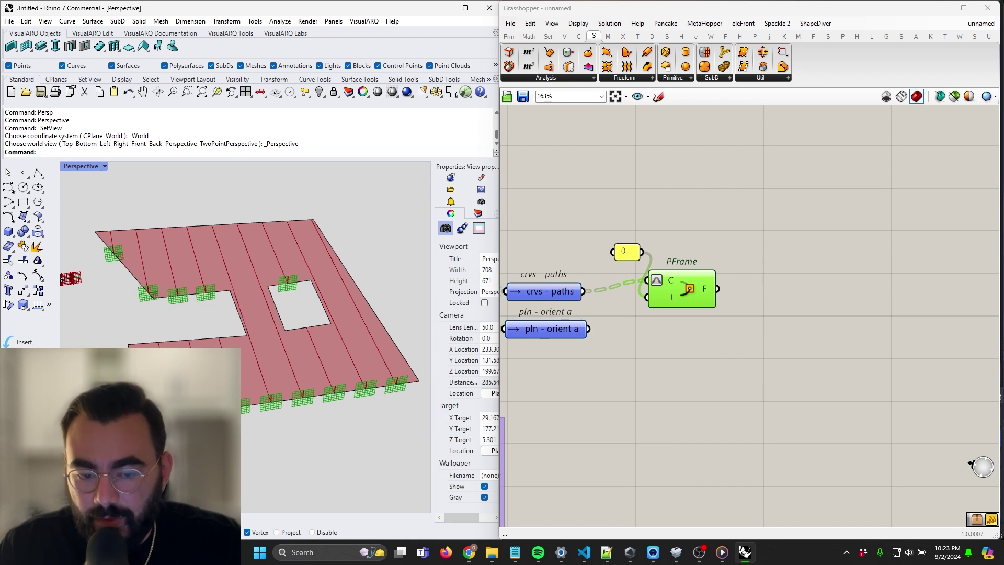
right_drag(575, 299, 511, 307)
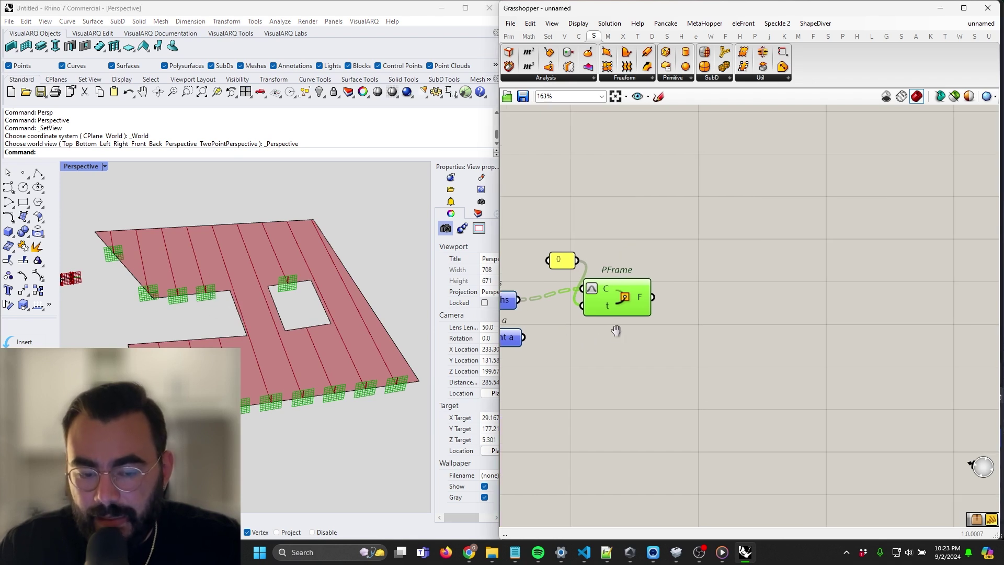
double_click(687, 306)
text(panel)
key(Return)
mouse_move(683, 302)
mouse_down()
mouse_move(702, 290)
mouse_move(672, 295)
mouse_up()
drag(741, 302, 898, 502)
scroll(906, 411, down, 2)
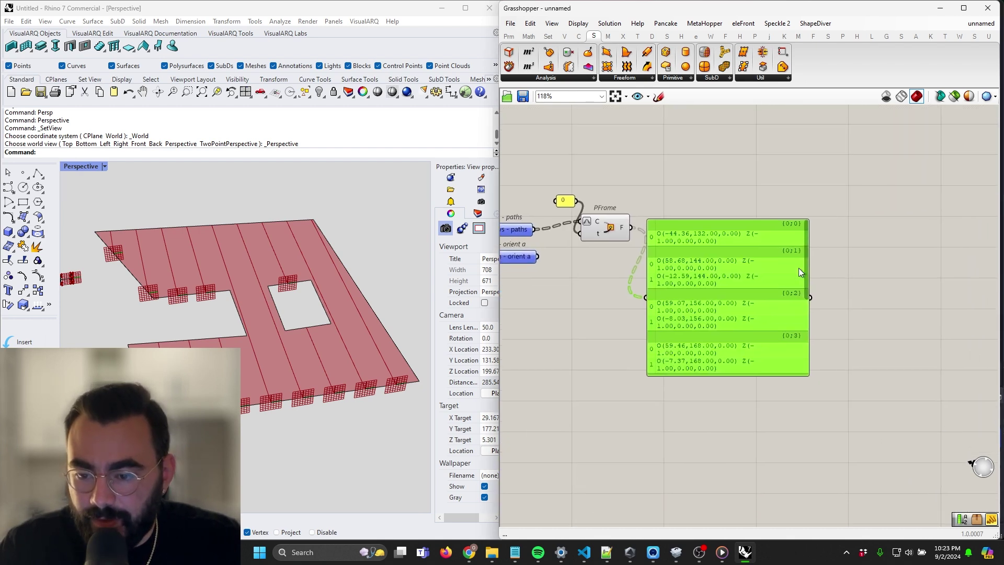
drag(805, 275, 801, 298)
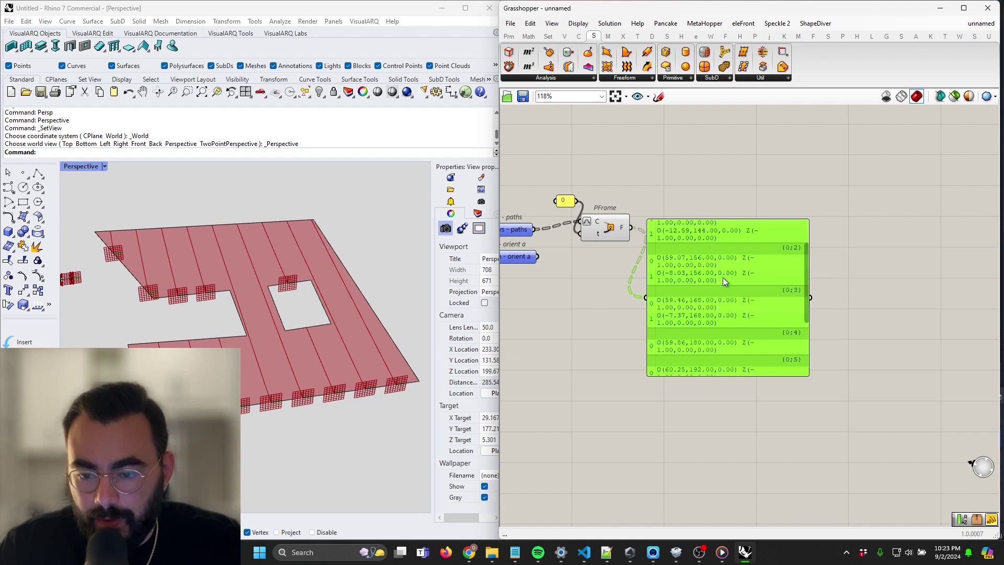
right_drag(722, 271, 760, 291)
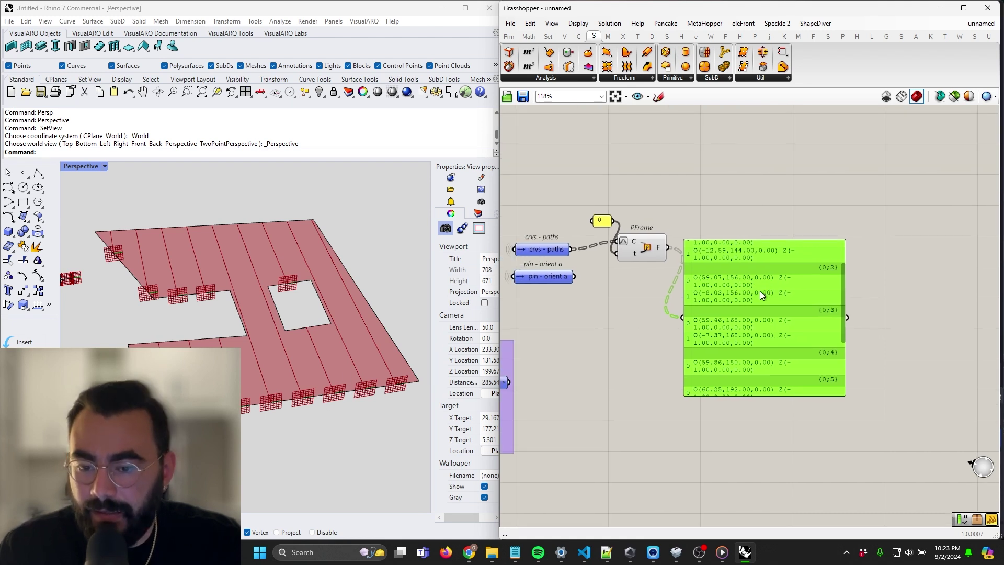
key(Delete)
Add an Orient component and place it just after the Perp Frame component.
right_drag(671, 279, 690, 308)
scroll(679, 303, up, 1)
double_click(769, 296)
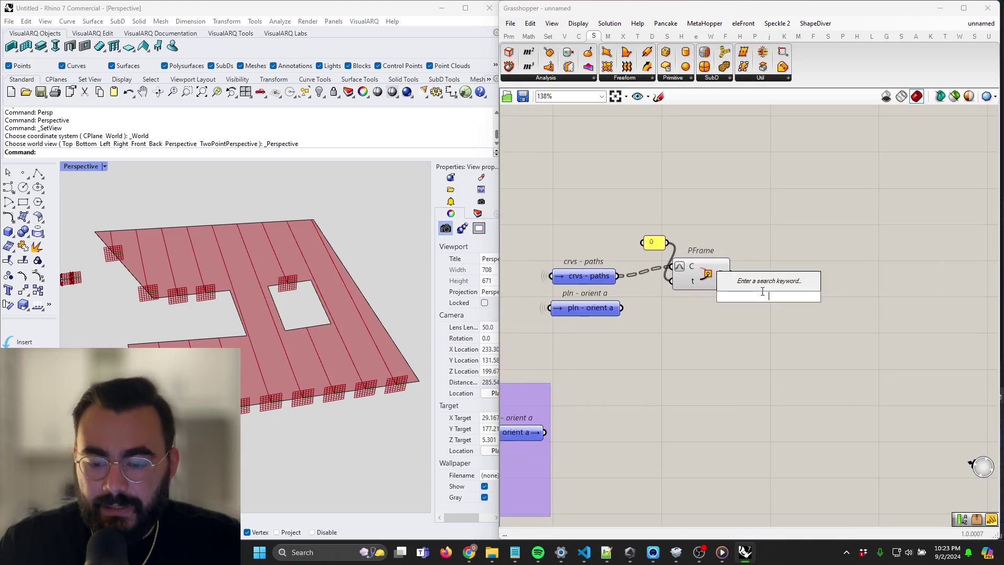
text(orient)
key(Return)
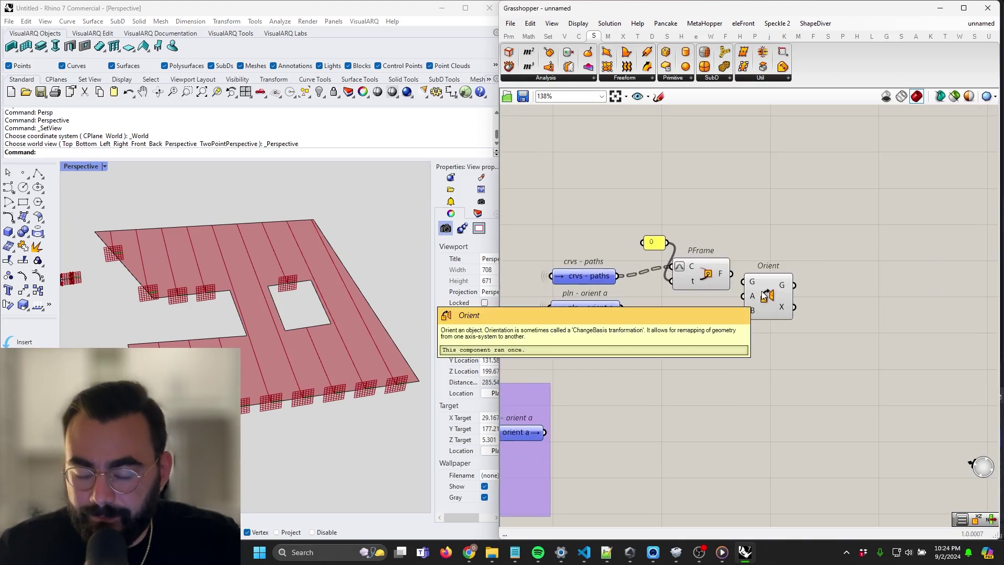
drag(764, 296, 778, 283)
Create a "crv - profile" receiver below the "pln - orient a" receiver and wire it to Orient's G input.
right_drag(635, 323, 683, 295)
scroll(676, 316, down, 2)
right_drag(570, 352, 906, 319)
double_click(582, 315)
drag(628, 314, 748, 282)
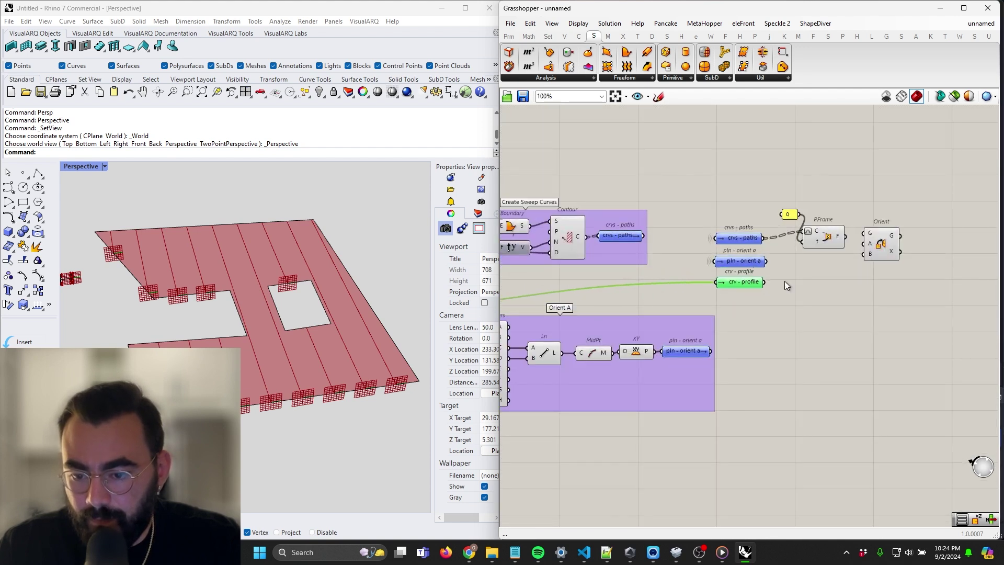
scroll(785, 281, up, 3)
drag(685, 313, 862, 232)
right_drag(830, 273, 719, 248)
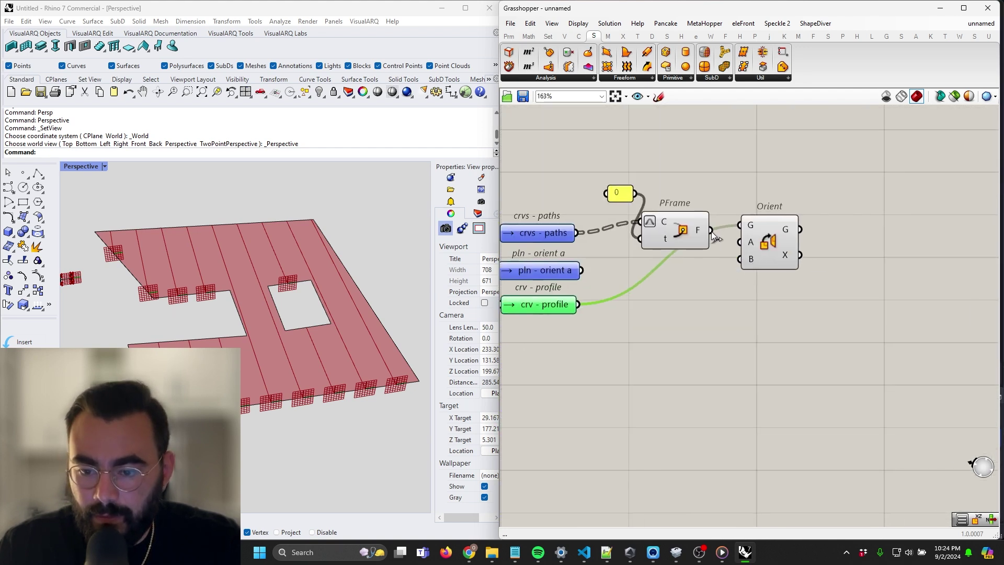
Wire the Perp Frame's F output to Orient's B input and the "pln - orient a" receiver to its A input.
drag(711, 231, 739, 259)
scroll(742, 271, down, 3)
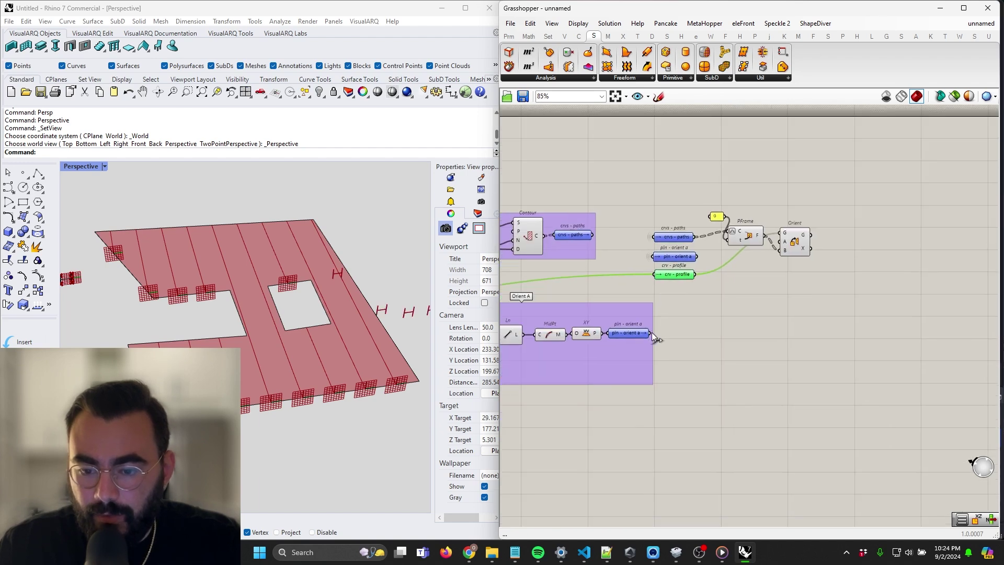
drag(696, 257, 784, 248)
Examine how the oriented I-beam profiles sit on the perpendicular frames, highlighting the Perp Frame component's frames in the Rhino viewport.
scroll(152, 297, up, 8)
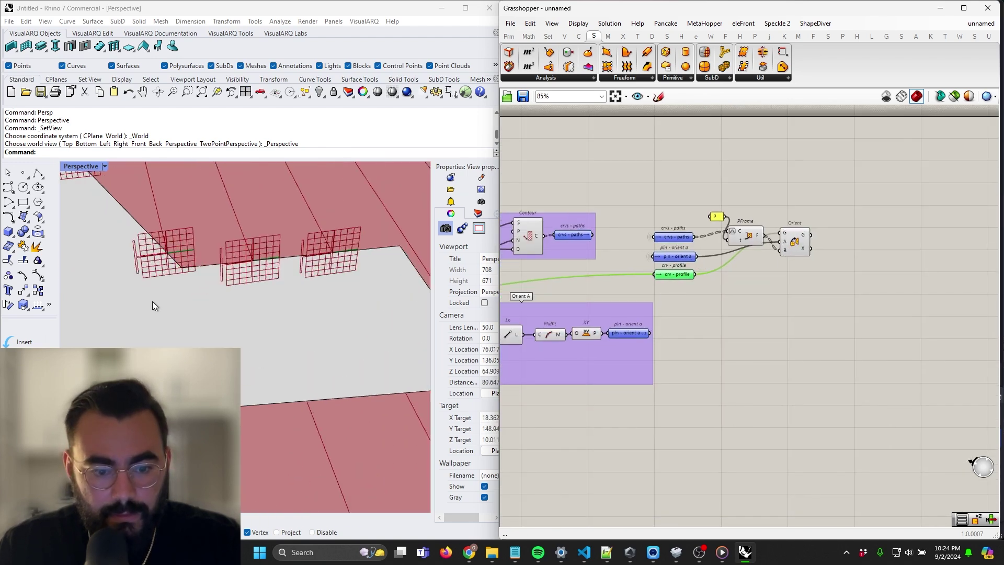
scroll(193, 258, up, 3)
scroll(140, 253, up, 3)
scroll(139, 254, up, 2)
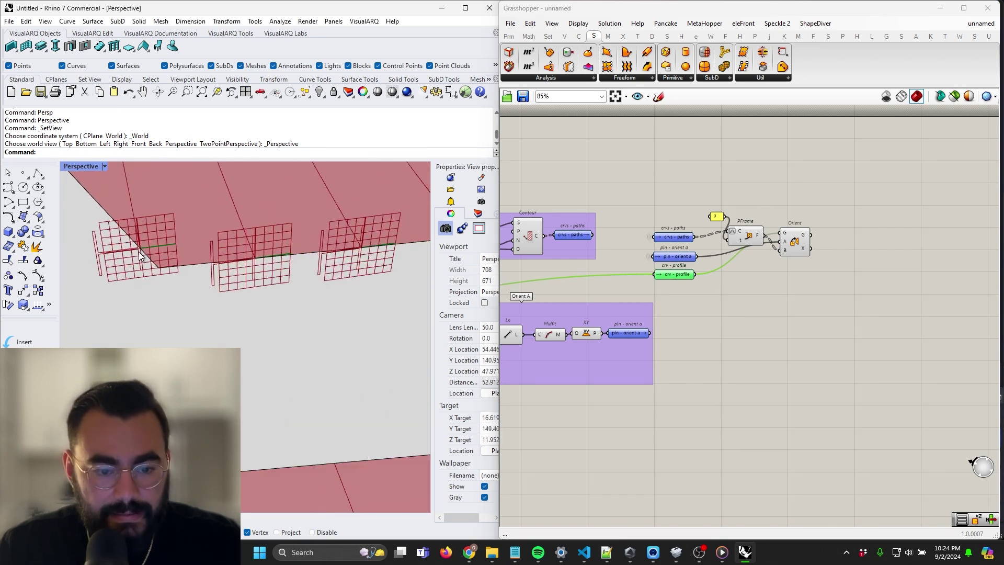
scroll(757, 235, up, 5)
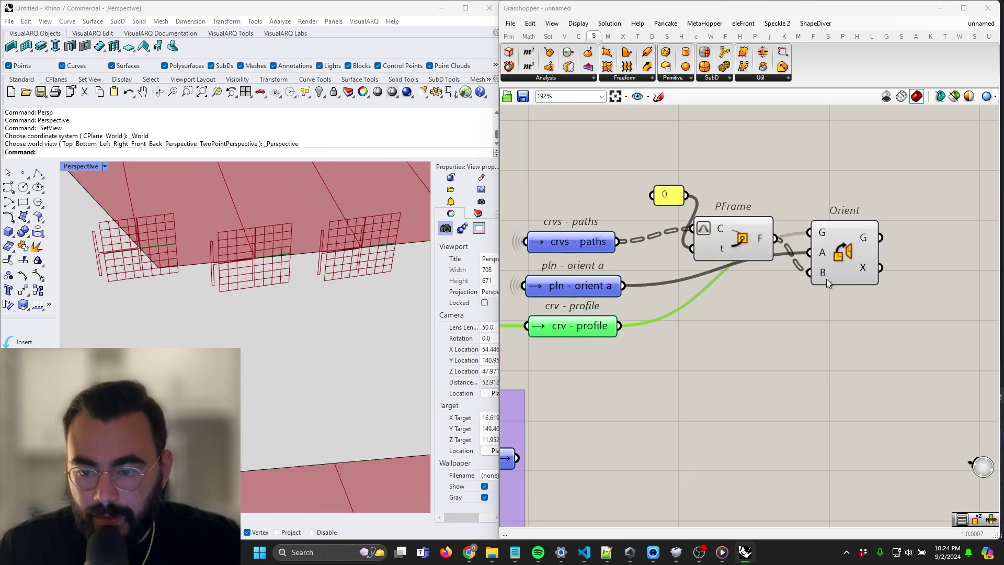
right_drag(845, 268, 908, 242)
scroll(758, 267, down, 2)
right_drag(672, 297, 826, 289)
scroll(811, 321, down, 1)
right_drag(802, 339, 600, 365)
scroll(716, 258, up, 3)
click(729, 261)
scroll(263, 243, up, 3)
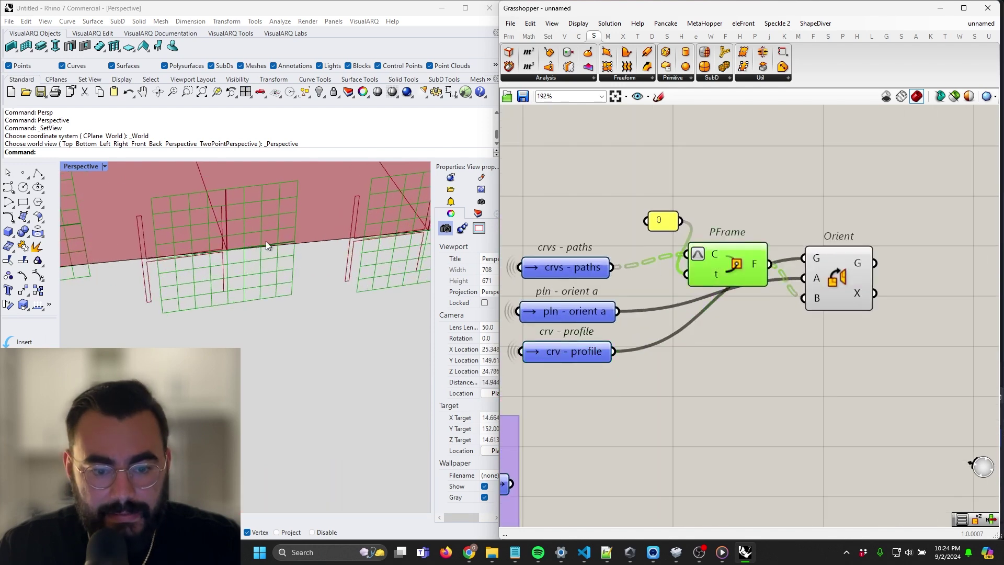
scroll(262, 244, down, 5)
scroll(251, 241, up, 4)
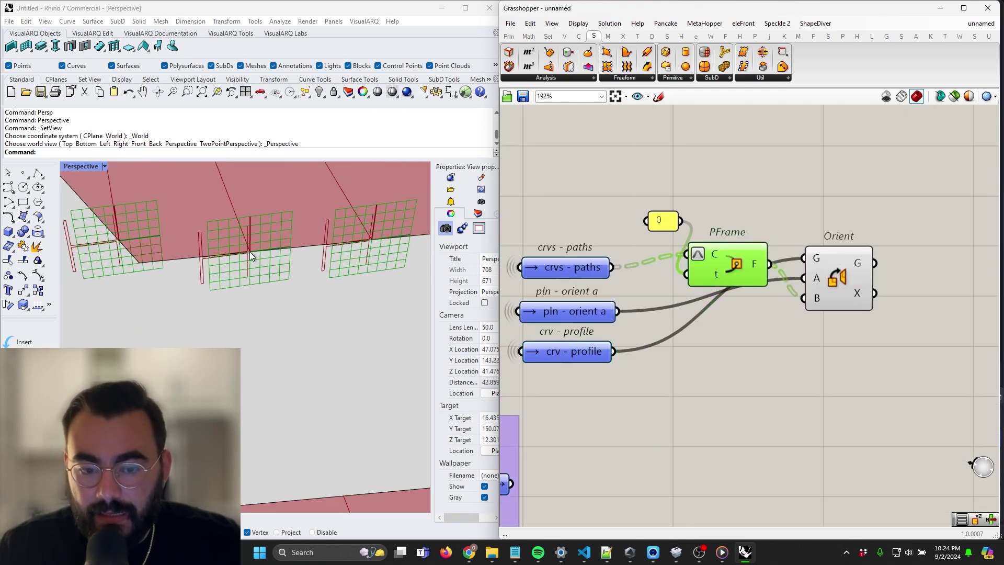
scroll(296, 246, down, 5)
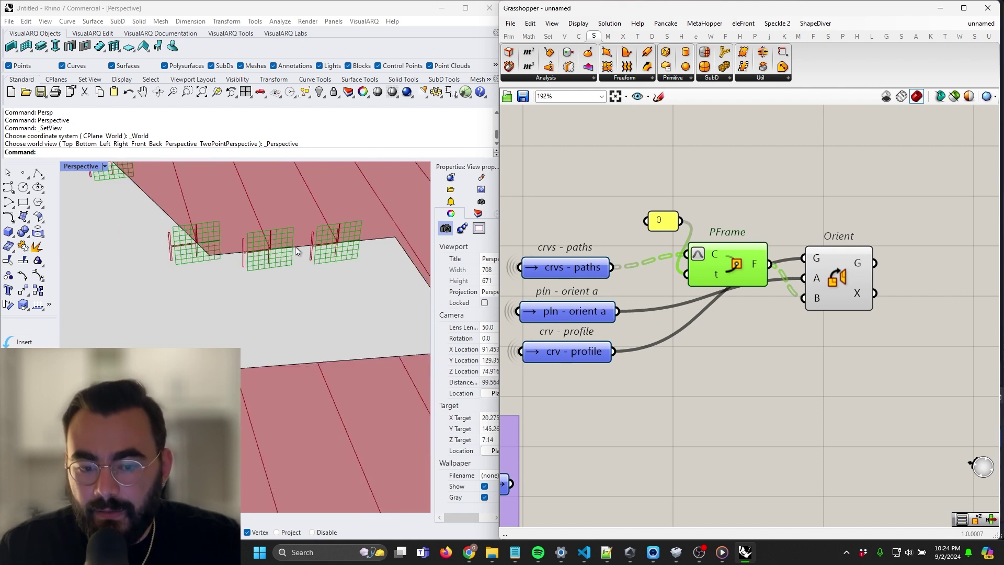
scroll(627, 269, down, 4)
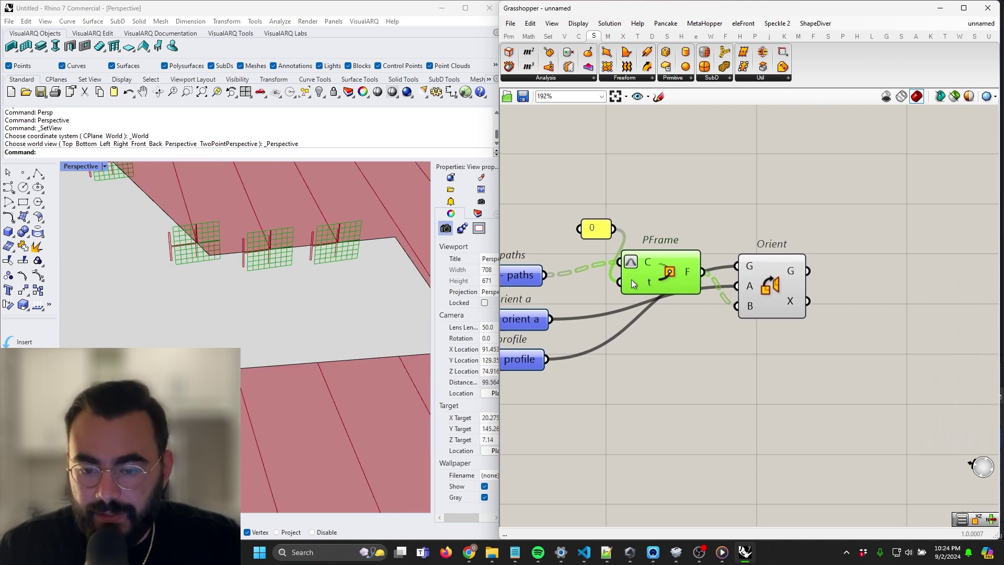
Delete the Perp Frame component with its 0 panel and move Orient farther away from the receivers.
scroll(602, 260, up, 3)
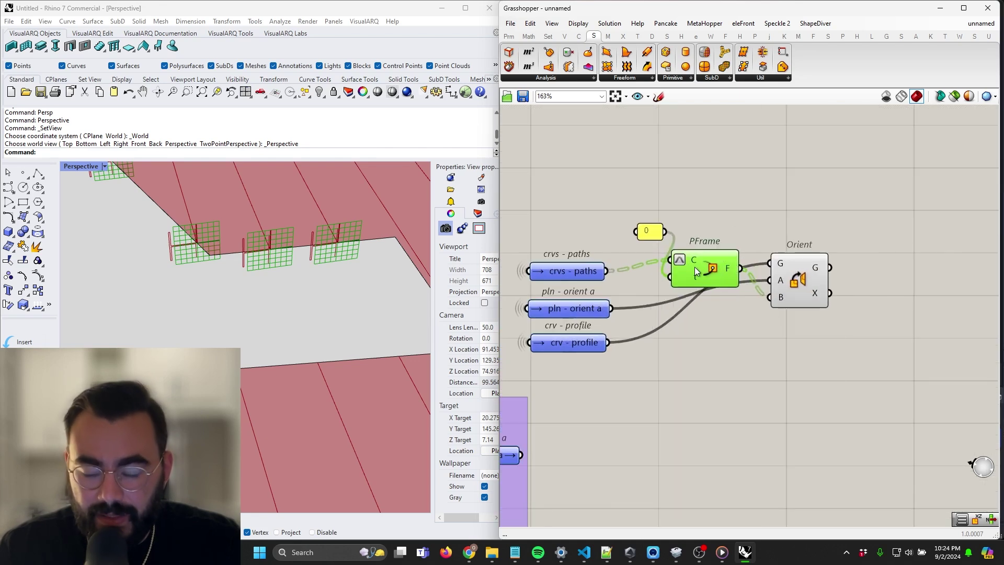
drag(723, 301, 655, 199)
key(Delete)
drag(825, 296, 900, 311)
drag(899, 311, 962, 329)
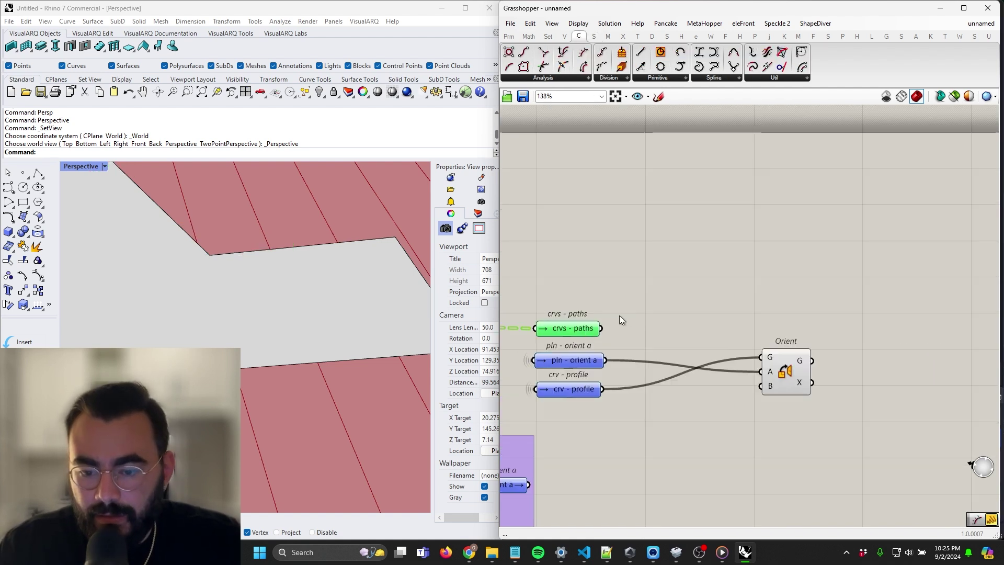
Add a Vector parameter beside the "crvs - paths" receiver and wire the receiver into it.
double_click(664, 323)
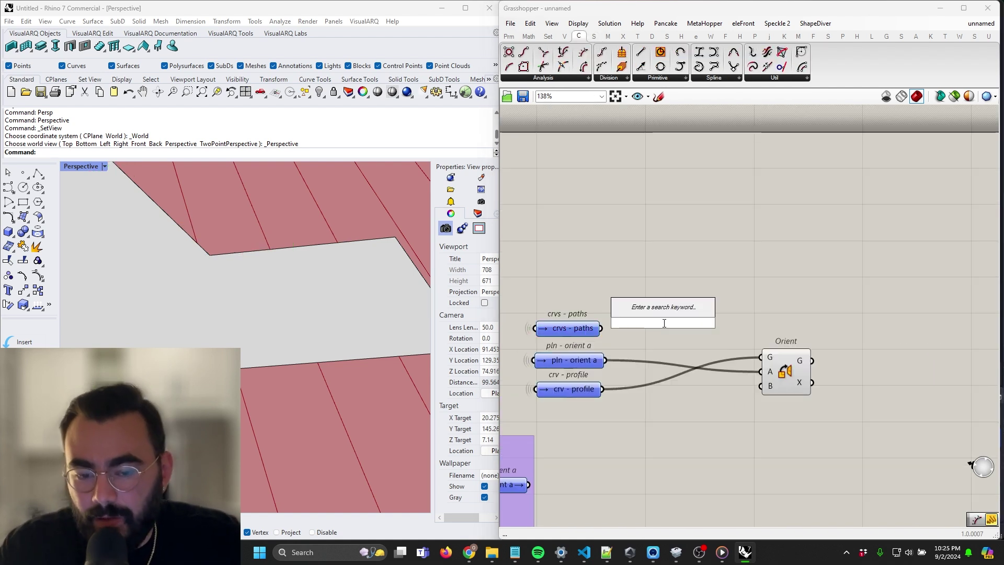
text(vector)
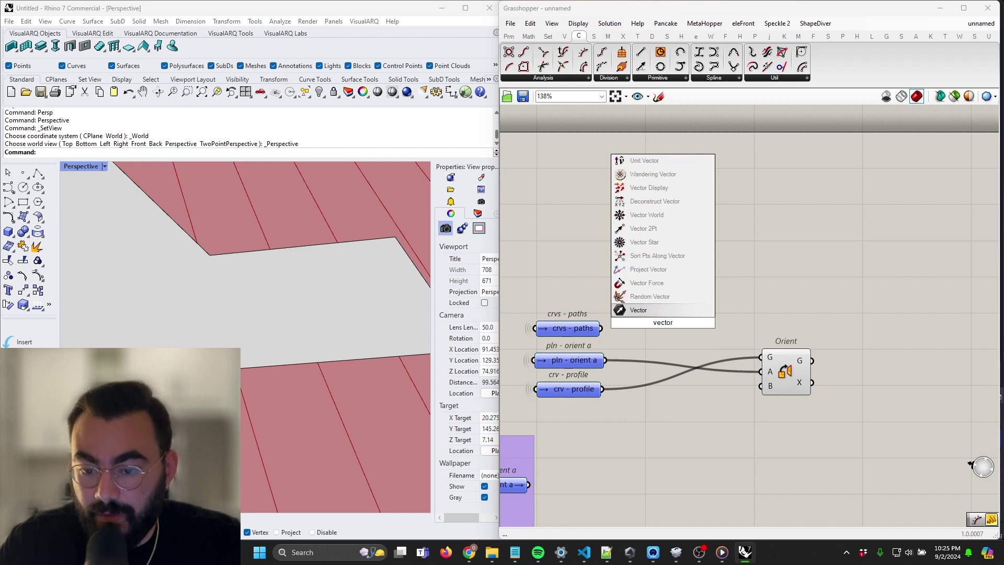
key(Return)
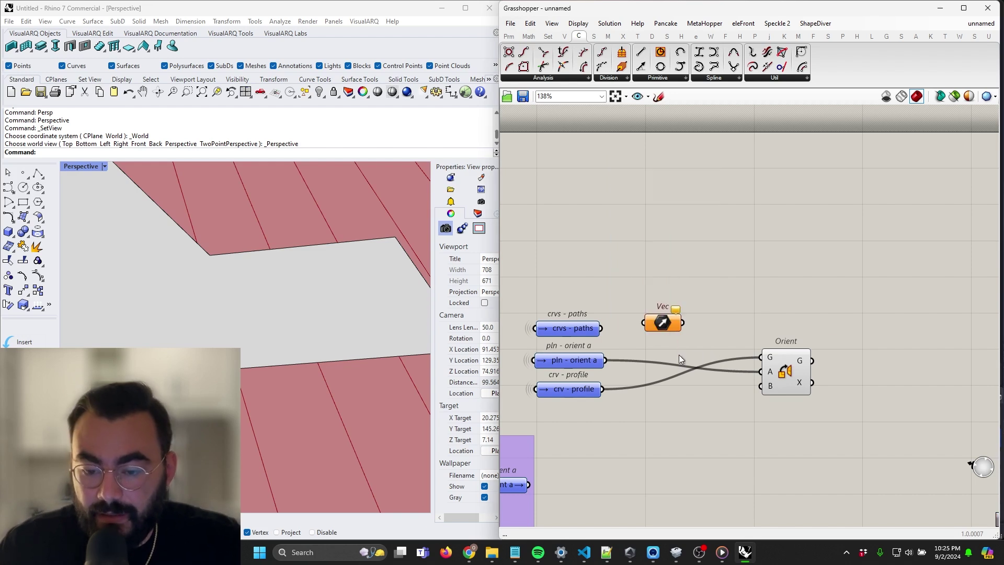
drag(604, 329, 648, 323)
drag(672, 326, 657, 331)
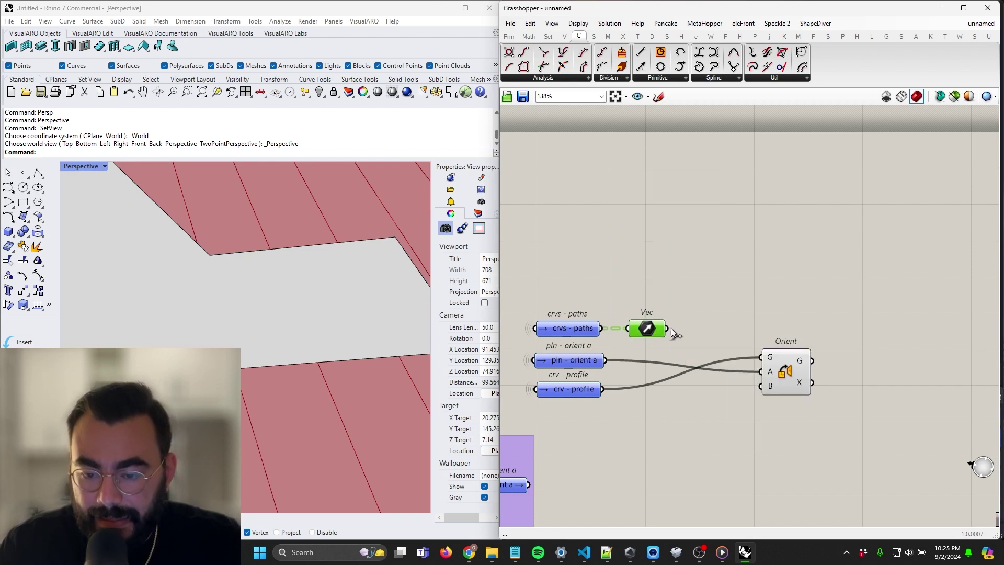
Add a Unit Z component and place it directly below the Vector parameter.
right_drag(690, 306, 667, 327)
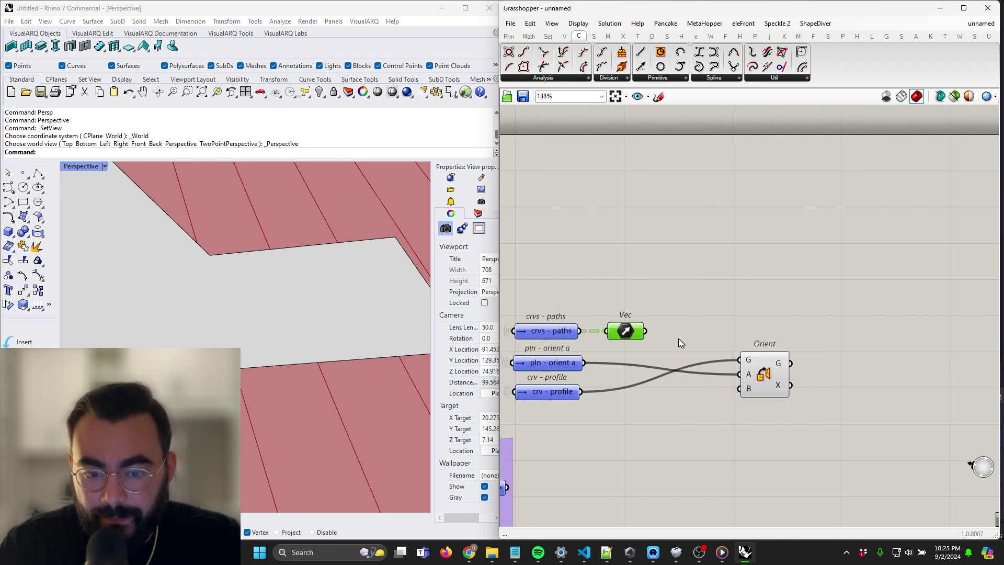
double_click(673, 307)
text(un)
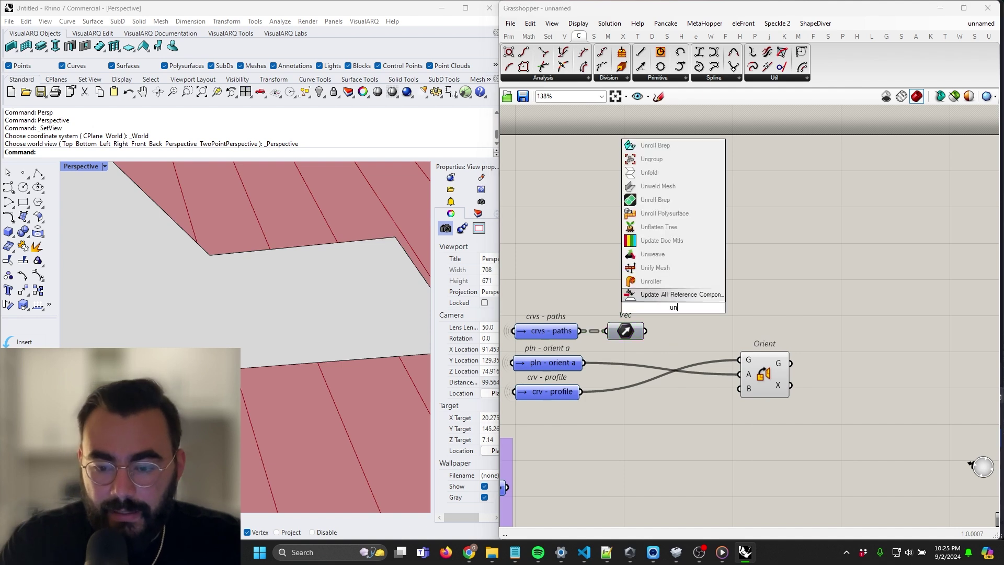
text(it z)
key(Return)
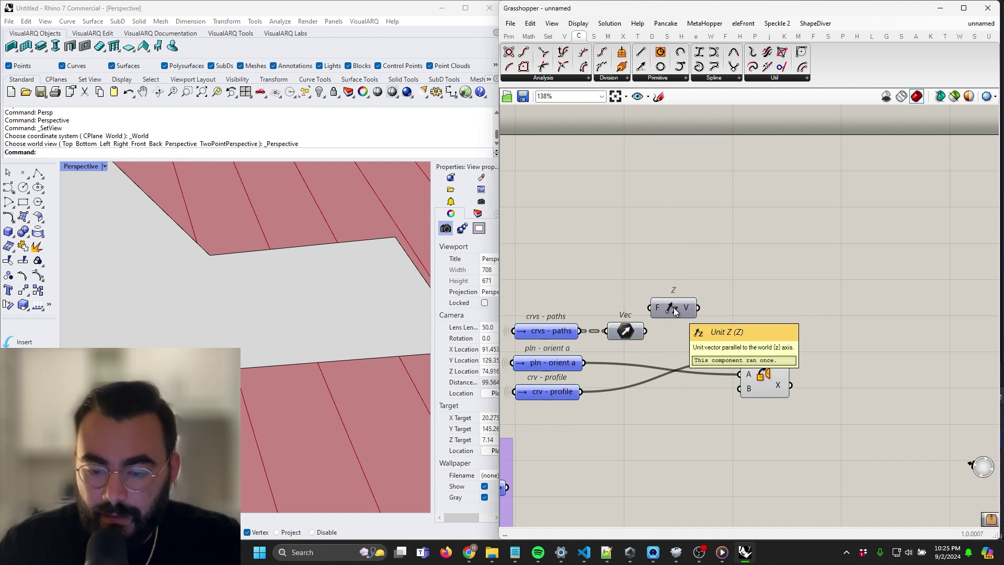
drag(674, 311, 627, 359)
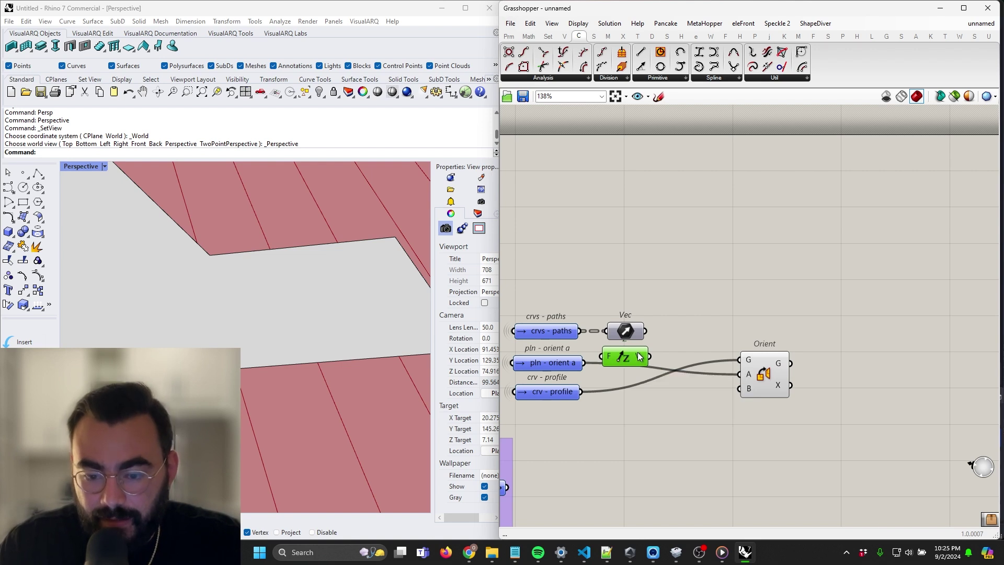
Add a Cross Product component, wiring the Vector parameter to its A input and Unit Z to its B input.
double_click(689, 320)
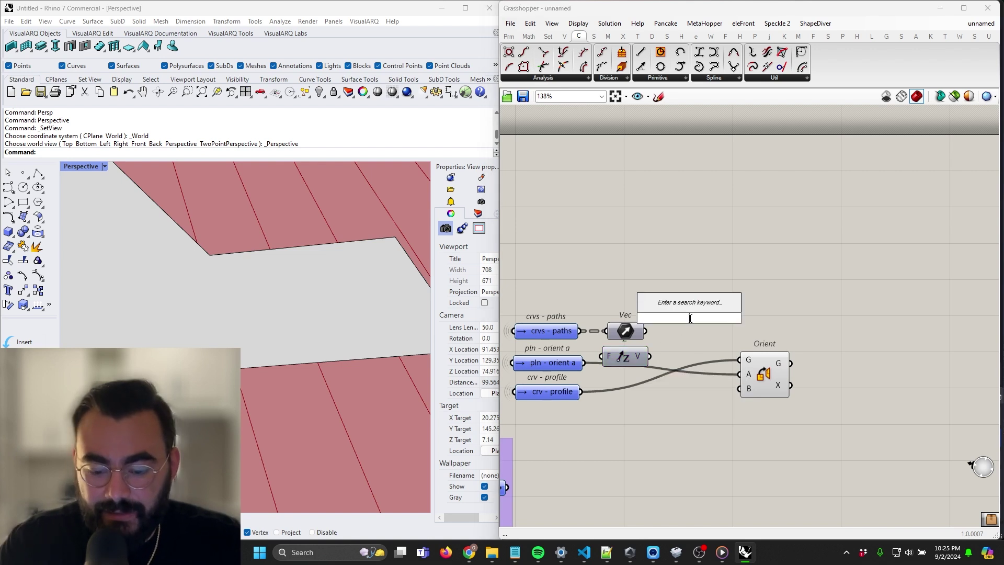
text(cross)
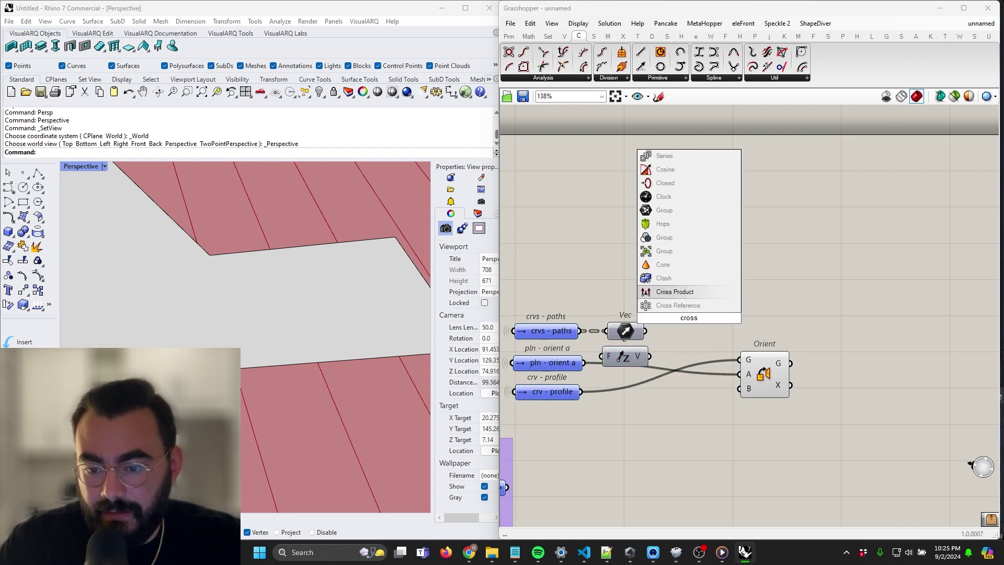
click(674, 291)
drag(645, 332, 677, 317)
drag(649, 358, 671, 331)
drag(694, 331, 686, 354)
Add a Construct Plane component next to the Cross Product and arrange Orient below it.
double_click(779, 316)
text(construc)
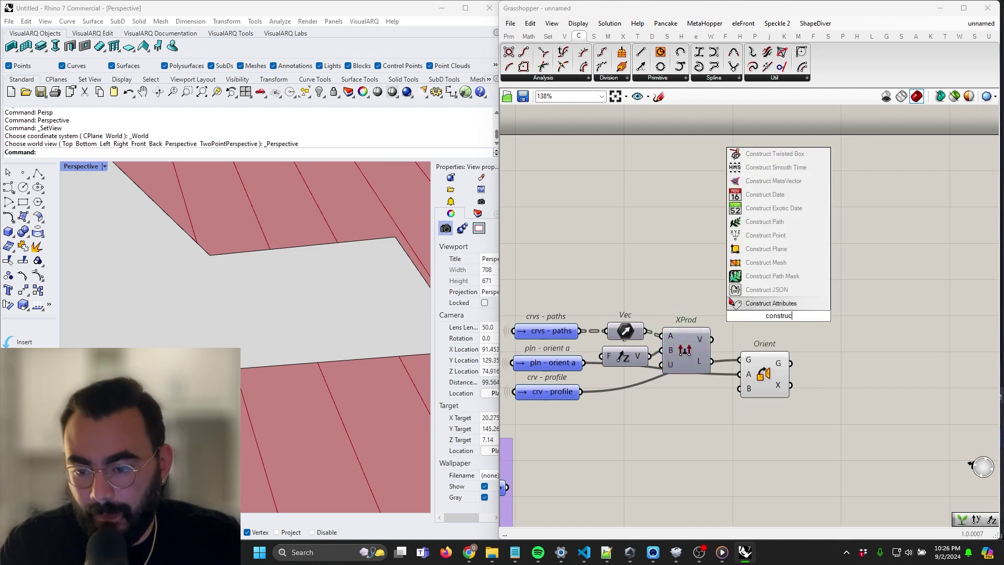
text(t plane)
key(Return)
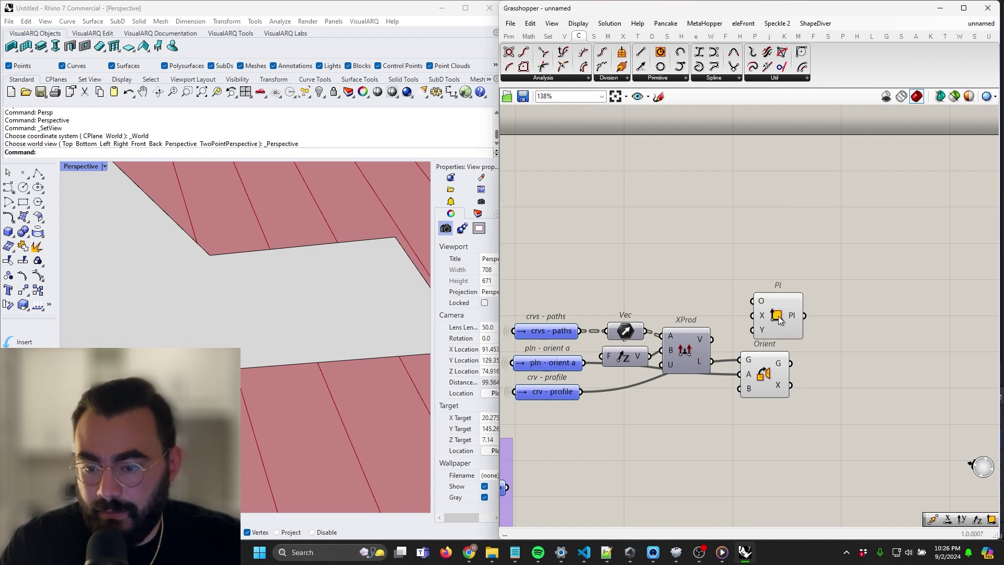
click(780, 373)
drag(779, 372, 798, 396)
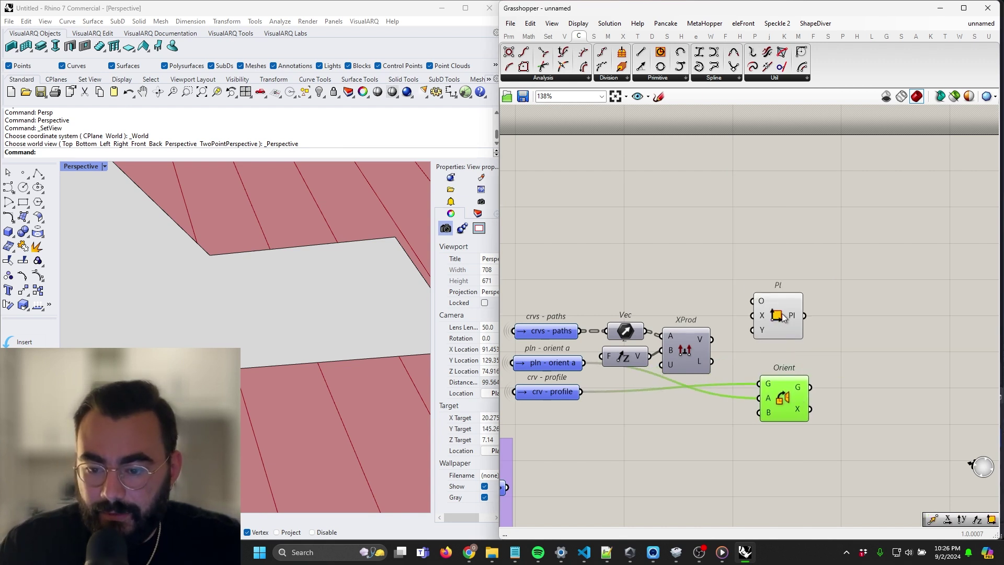
drag(783, 317, 763, 337)
right_drag(626, 340, 631, 309)
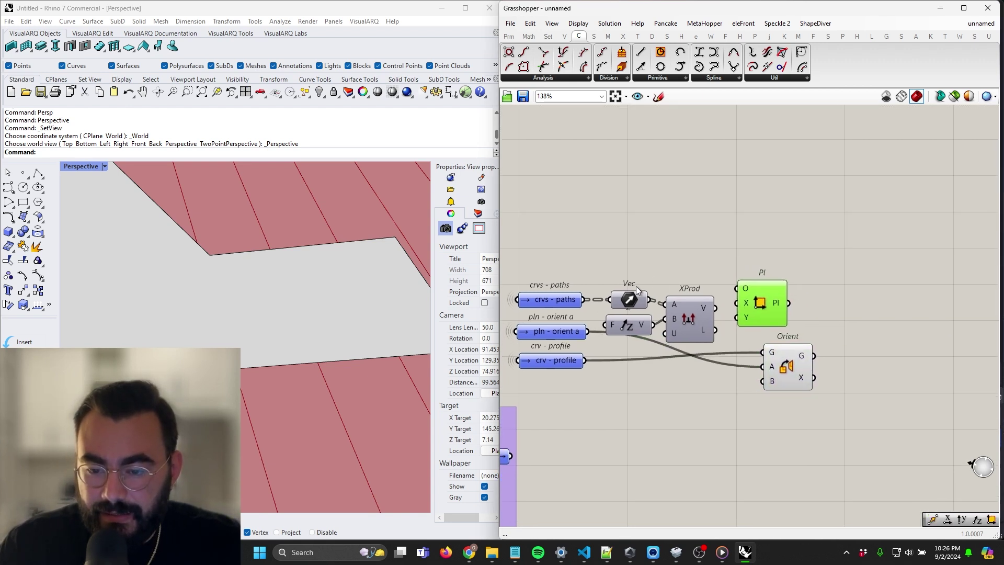
Add an End Points component fed by the "crvs - paths" receiver and wire its S output to Construct Plane's O input.
double_click(648, 258)
text(end)
key(Return)
drag(584, 299, 738, 288)
scroll(648, 278, up, 3)
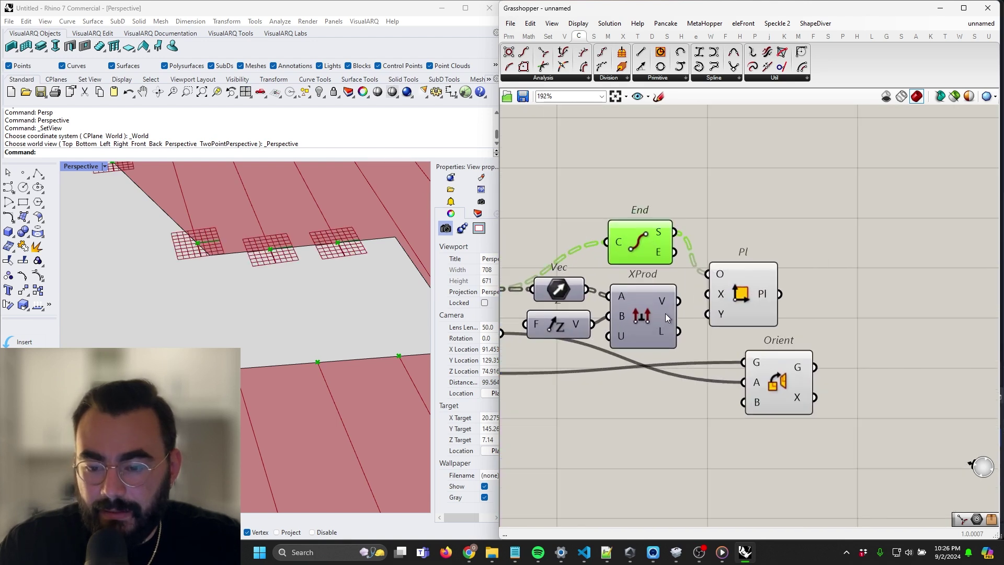
Wire the Cross Product's V output to Construct Plane's X input and the Unit Z vector to its Y input.
drag(679, 302, 707, 294)
drag(610, 323, 728, 320)
click(748, 297)
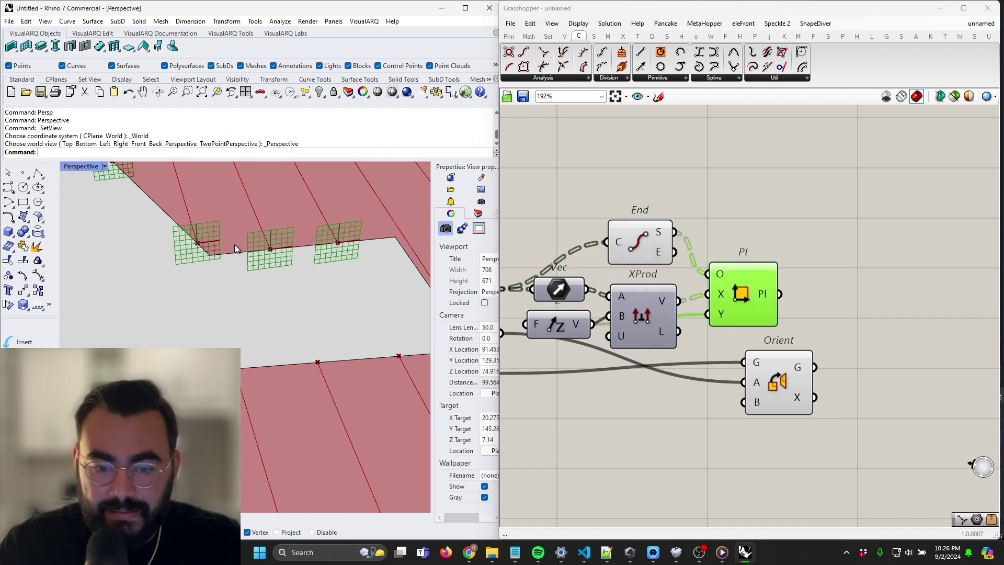
scroll(236, 244, up, 8)
scroll(269, 257, down, 10)
Place Orient beside Construct Plane and wire the constructed plane into Orient's B input.
drag(779, 386, 842, 363)
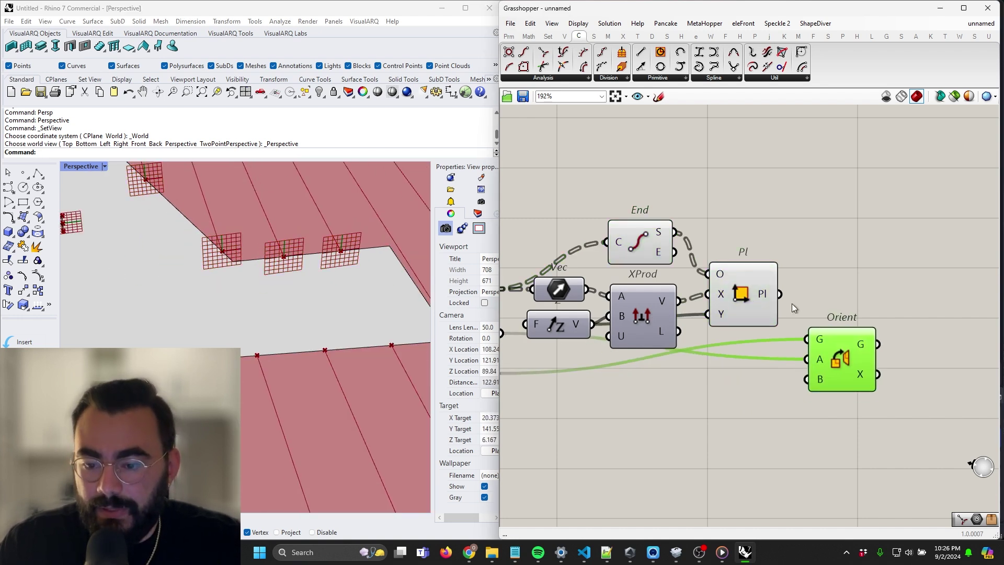
drag(780, 294, 806, 379)
scroll(300, 268, up, 3)
scroll(300, 268, down, 5)
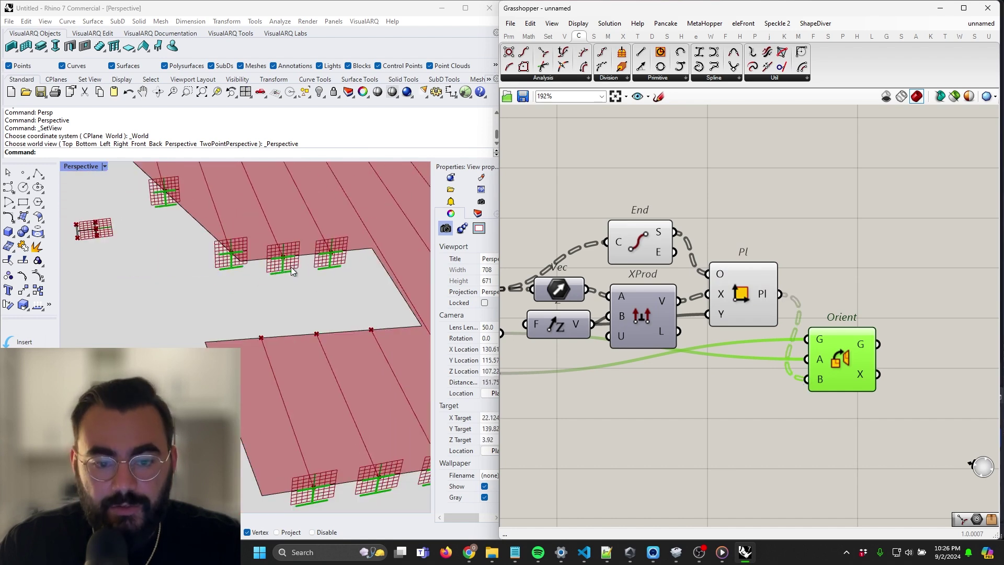
scroll(231, 276, up, 6)
right_drag(284, 313, 248, 292)
scroll(235, 277, down, 4)
scroll(233, 278, down, 2)
shift+right_drag(248, 292, 291, 317)
scroll(743, 299, down, 3)
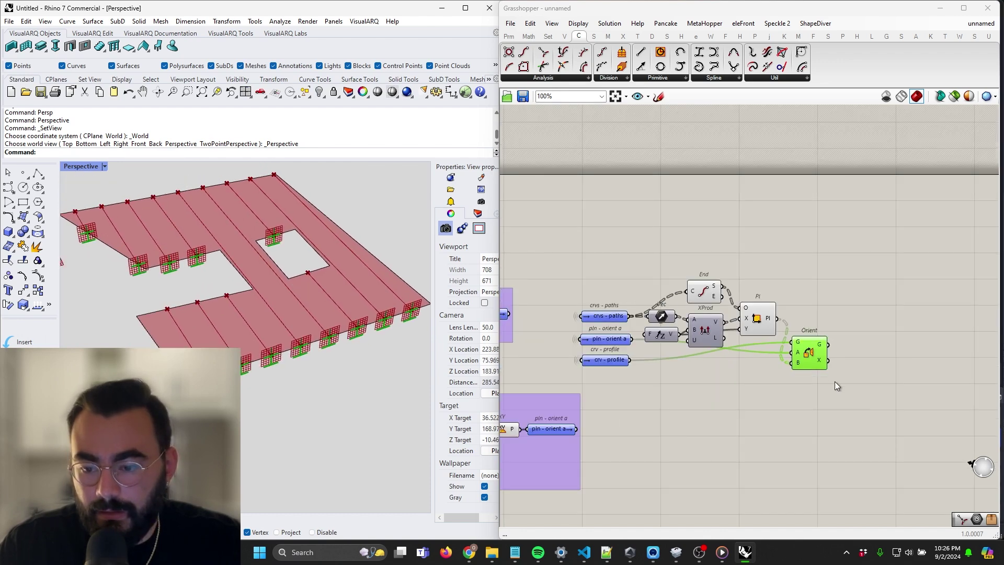
Add a Sweep1 component next to Orient.
double_click(880, 329)
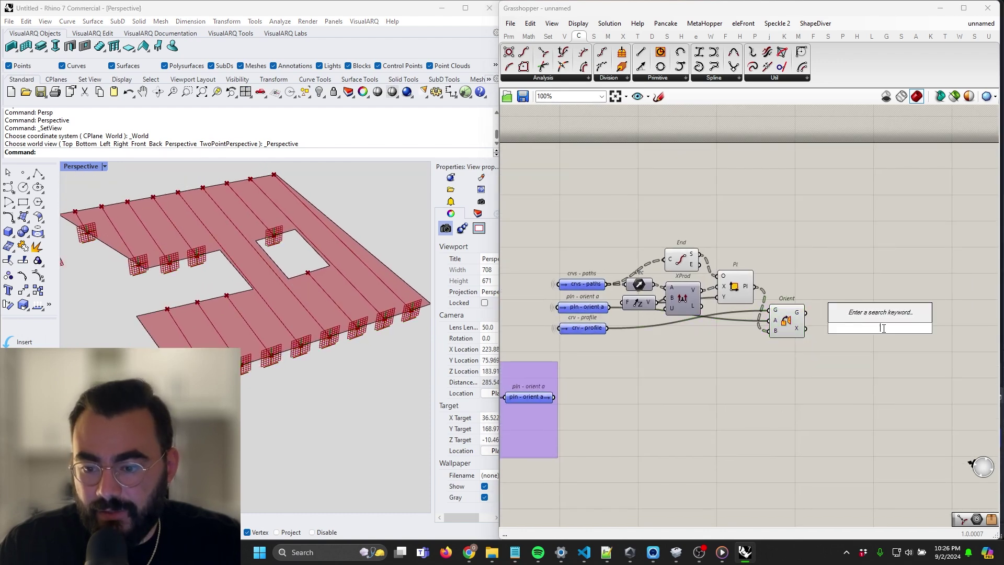
text(swee)
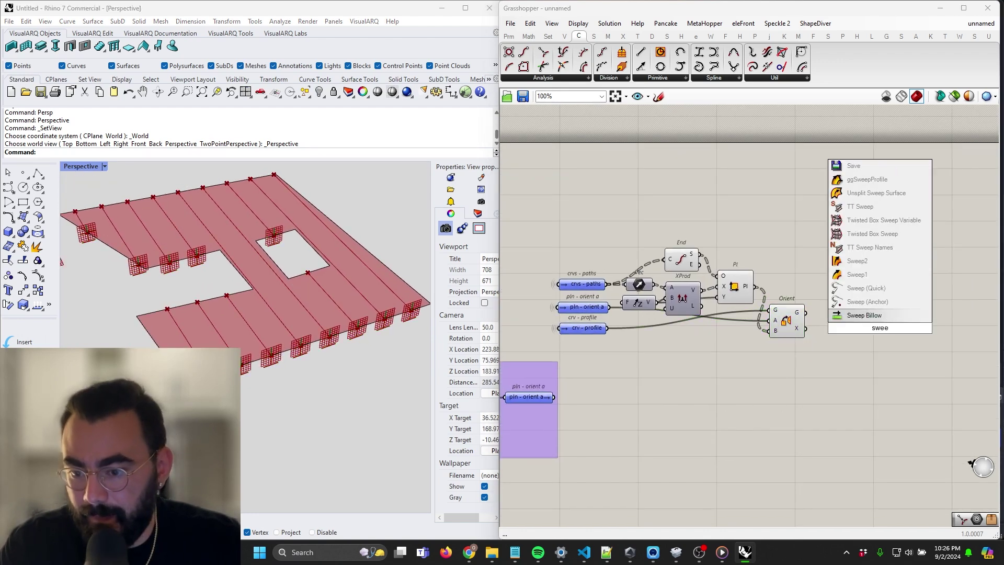
key(Up)
key(Up)
key(Up)
key(Return)
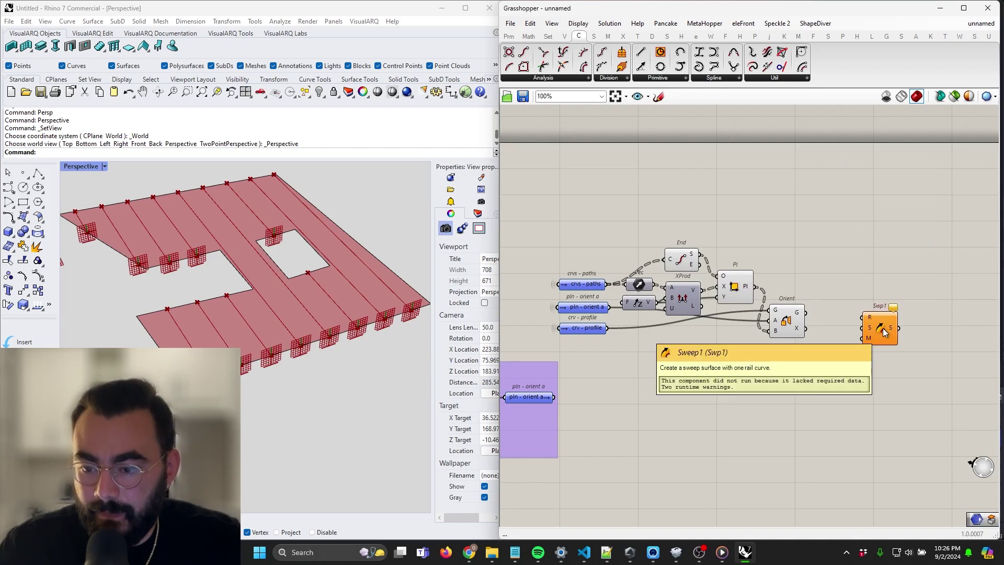
drag(883, 328, 841, 314)
scroll(689, 331, up, 3)
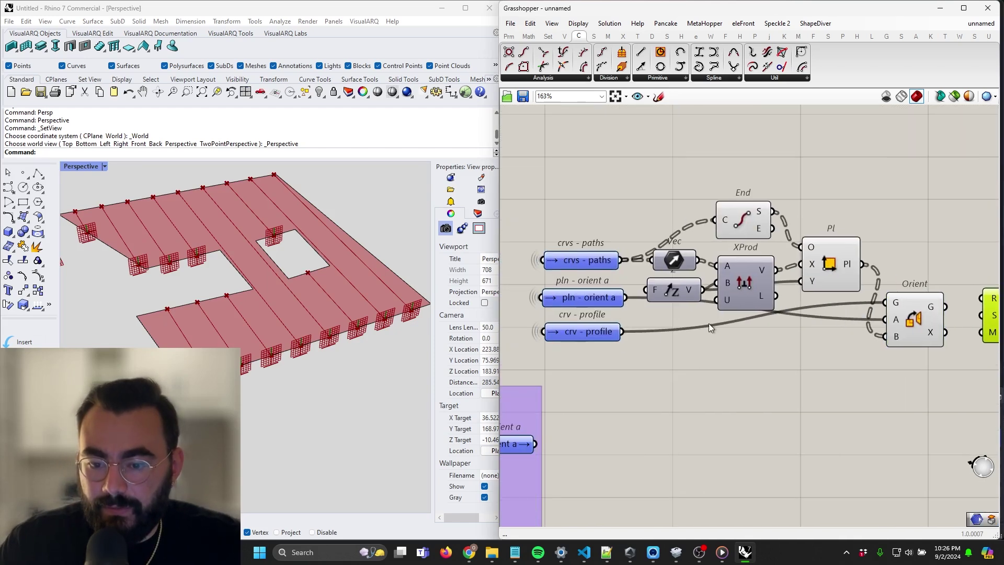
Wire the "crvs - paths" receiver to Sweep1's R input and Orient's G output to its S input.
drag(621, 259, 982, 299)
right_drag(984, 299, 775, 288)
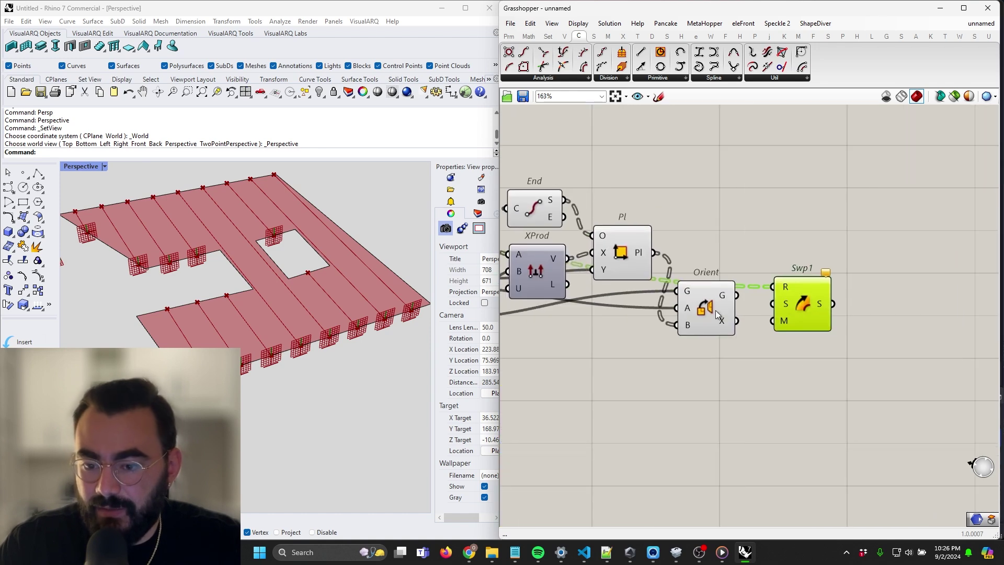
drag(737, 295, 801, 312)
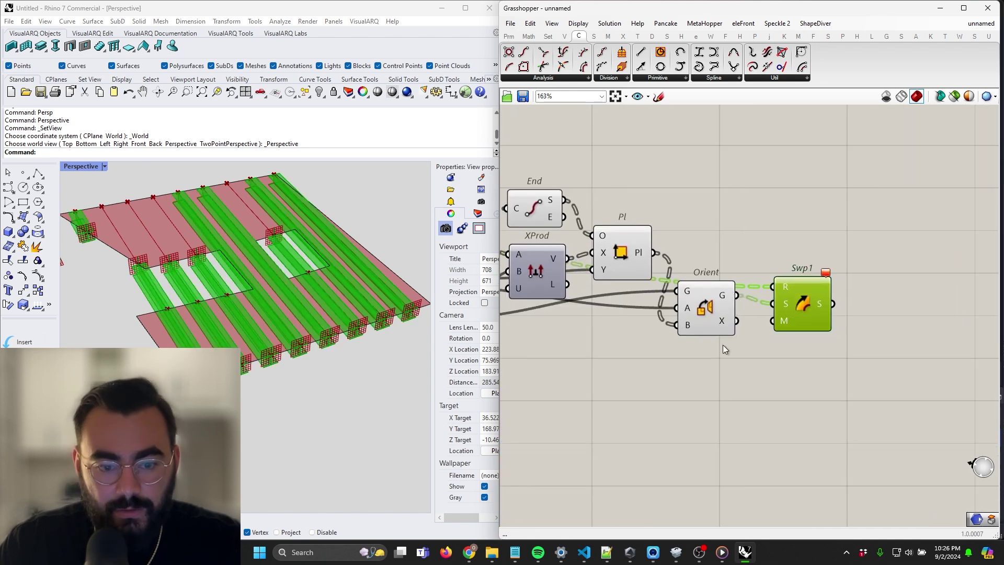
mouse_move(221, 334)
right_down()
mouse_move(195, 338)
mouse_move(306, 344)
mouse_move(222, 331)
right_up()
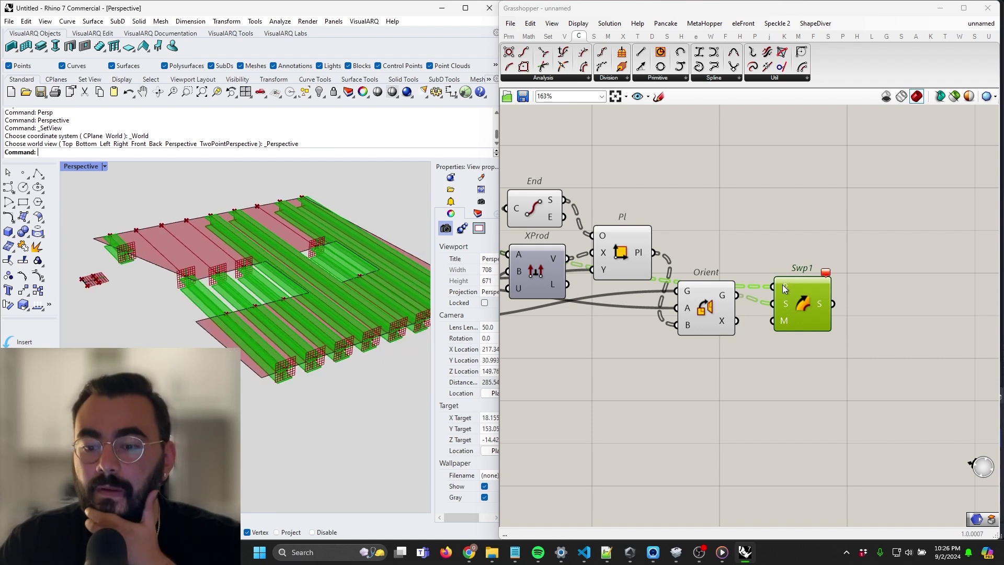
Graft both the R and S inputs of Sweep1.
mouse_move(784, 289)
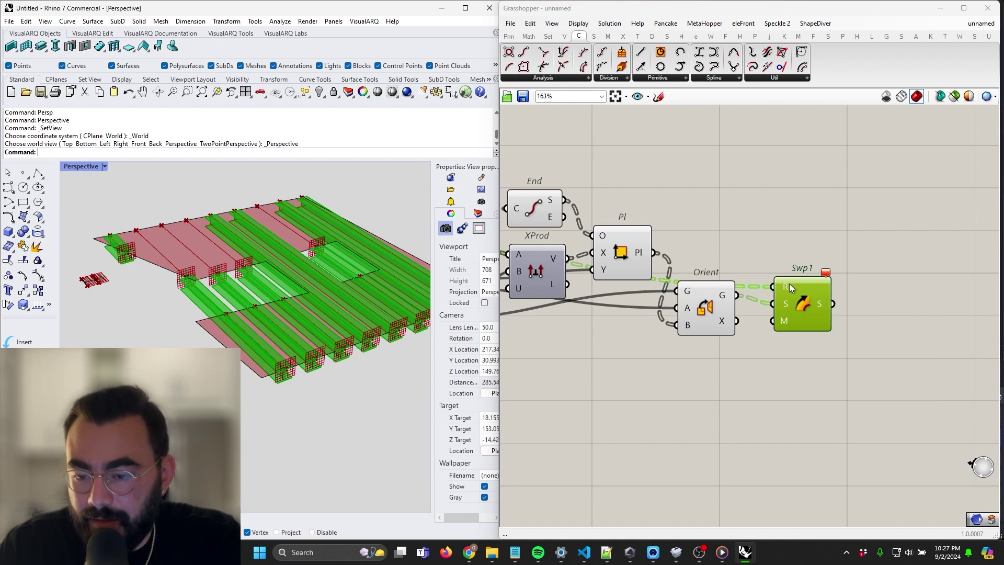
mouse_move(789, 284)
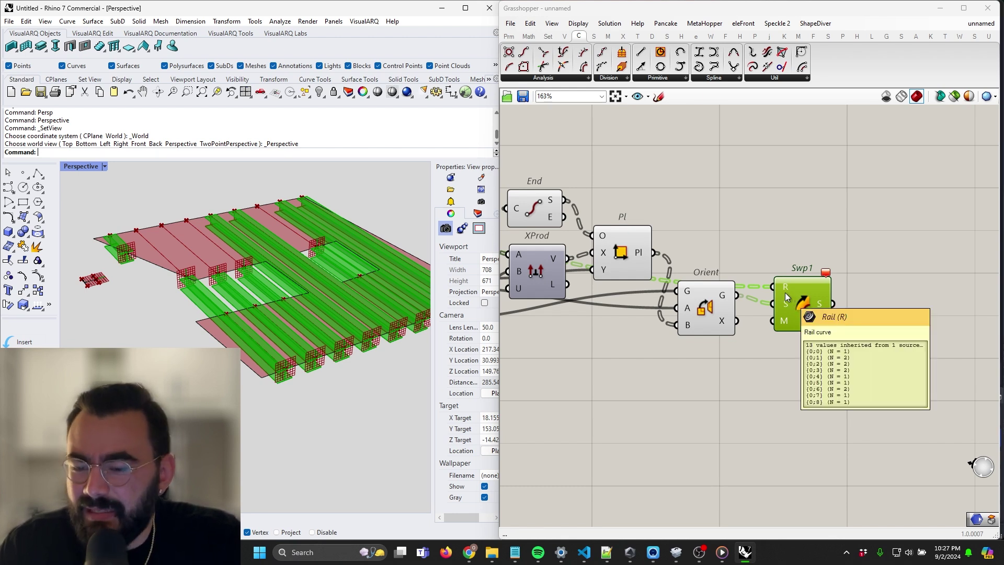
right_drag(786, 293, 787, 294)
click(828, 387)
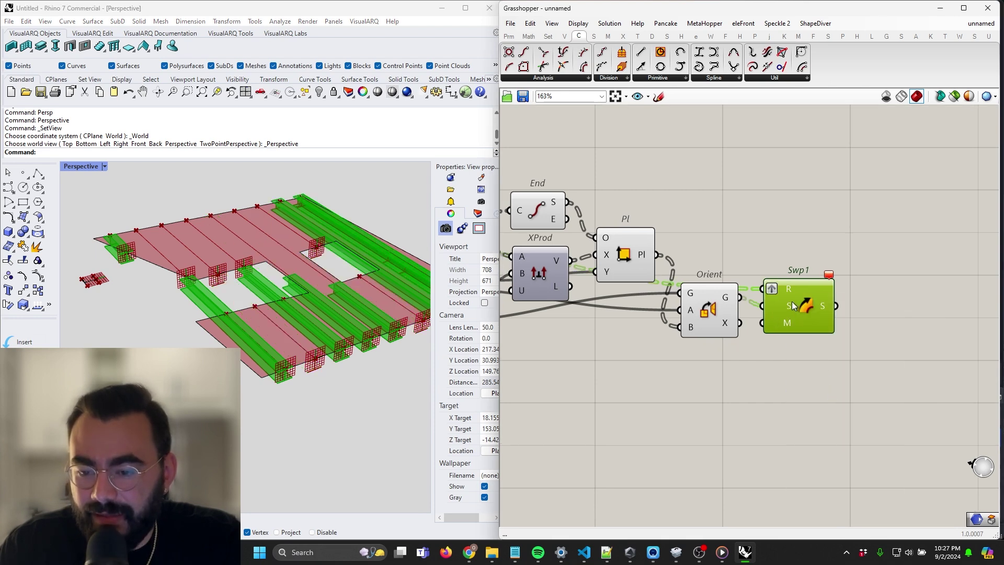
right_click(788, 309)
click(826, 406)
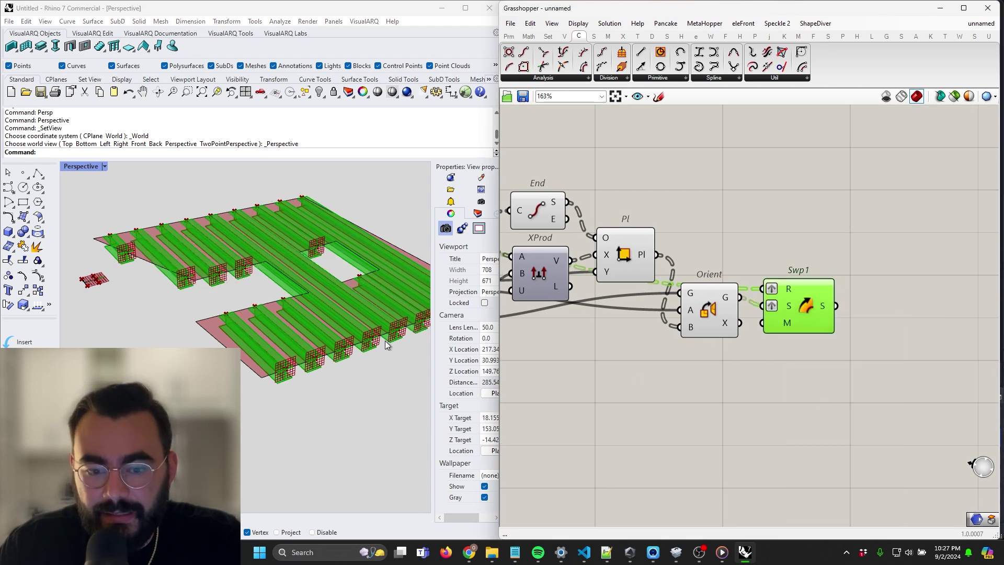
mouse_move(222, 284)
right_down()
mouse_move(215, 310)
mouse_move(233, 294)
right_up()
click(602, 381)
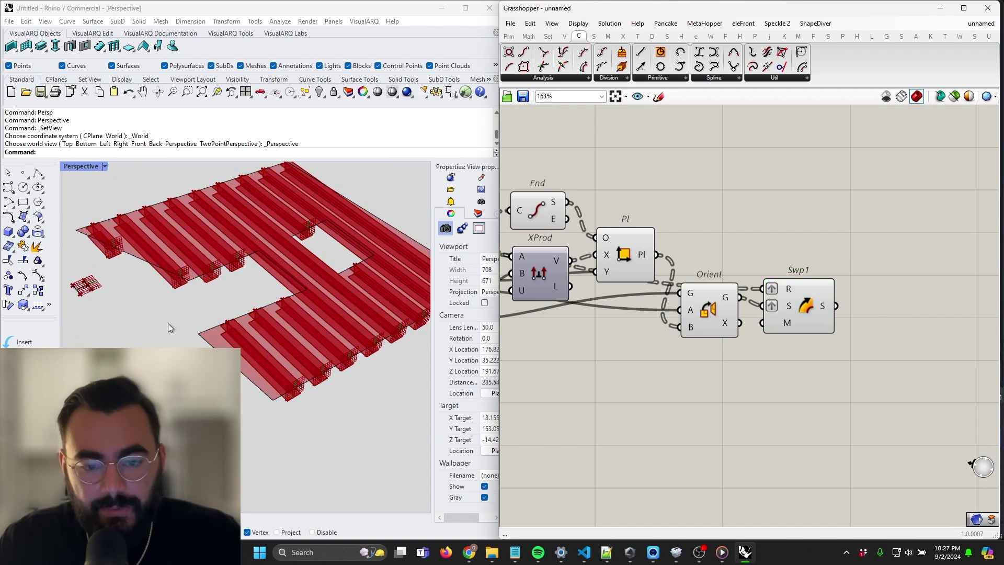
Set the Beam Spacing slider to 13.
right_drag(169, 323, 299, 350)
scroll(547, 388, down, 3)
right_drag(547, 388, 800, 331)
scroll(565, 367, up, 2)
right_drag(563, 367, 827, 366)
scroll(823, 365, down, 3)
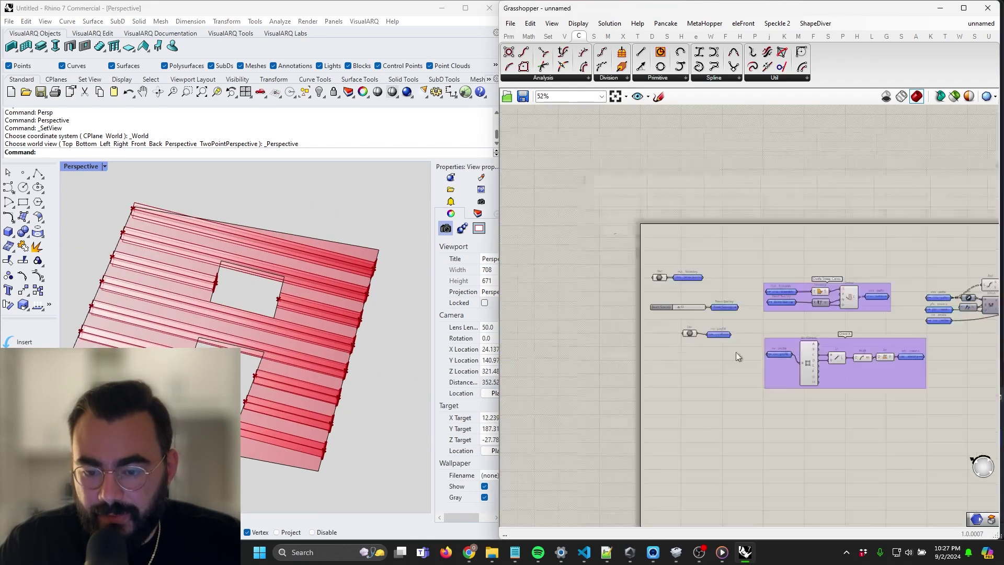
scroll(711, 337, up, 8)
drag(645, 326, 640, 335)
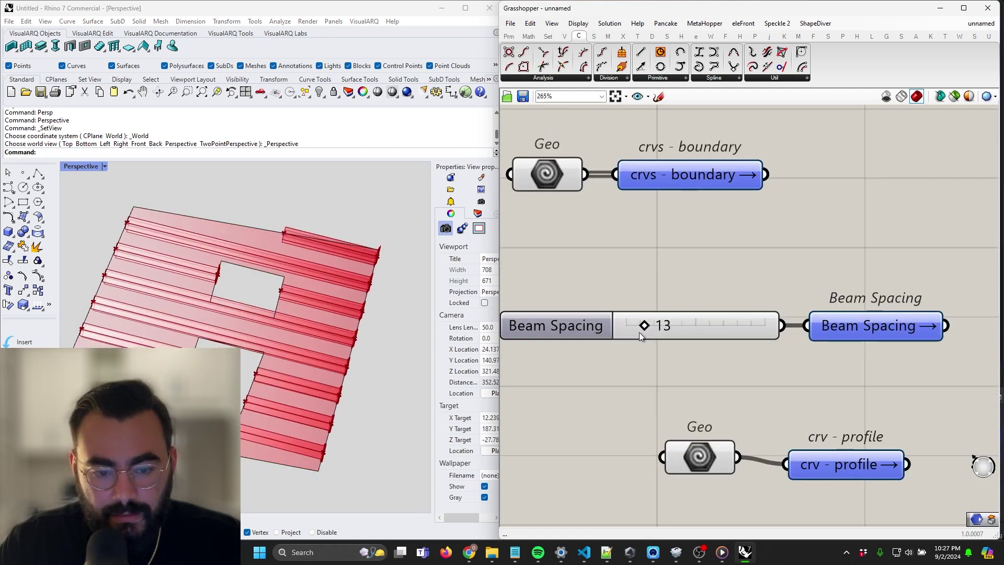
Select a corner point of the outer boundary curve in Rhino, turn the Gumball on and move the point outward.
click(332, 420)
drag(309, 459, 323, 474)
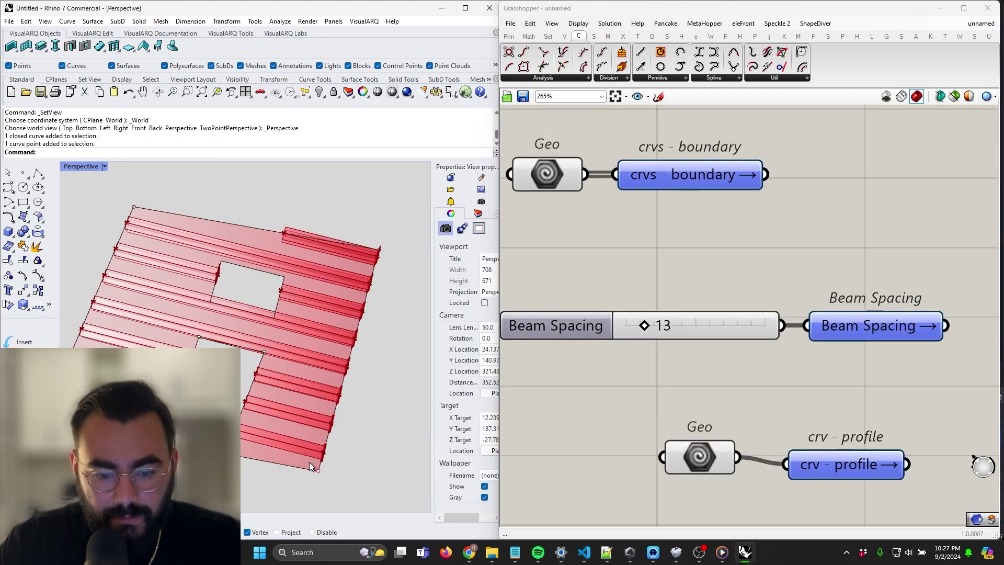
scroll(309, 462, down, 3)
text(Gum)
key(Return)
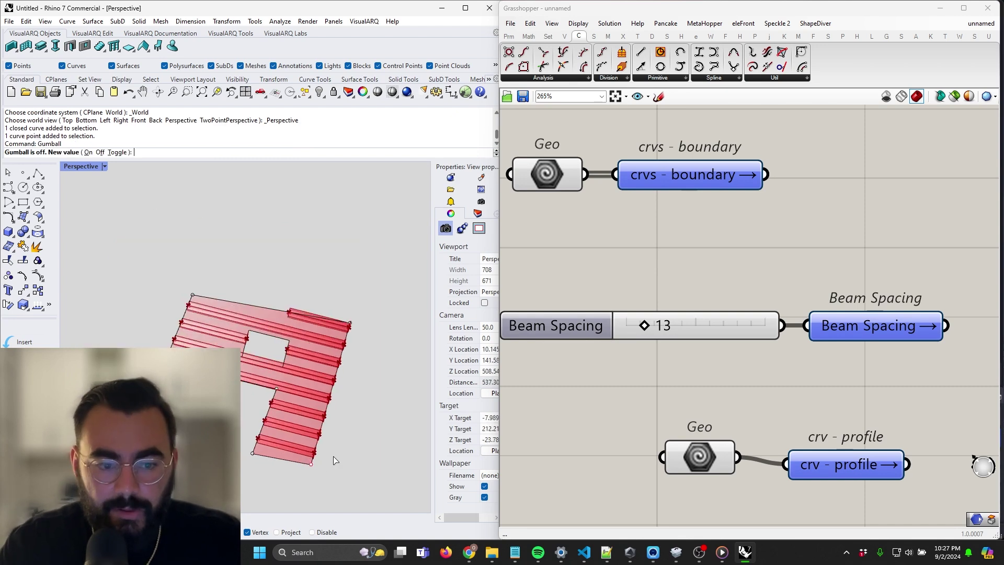
click(88, 152)
scroll(393, 403, up, 3)
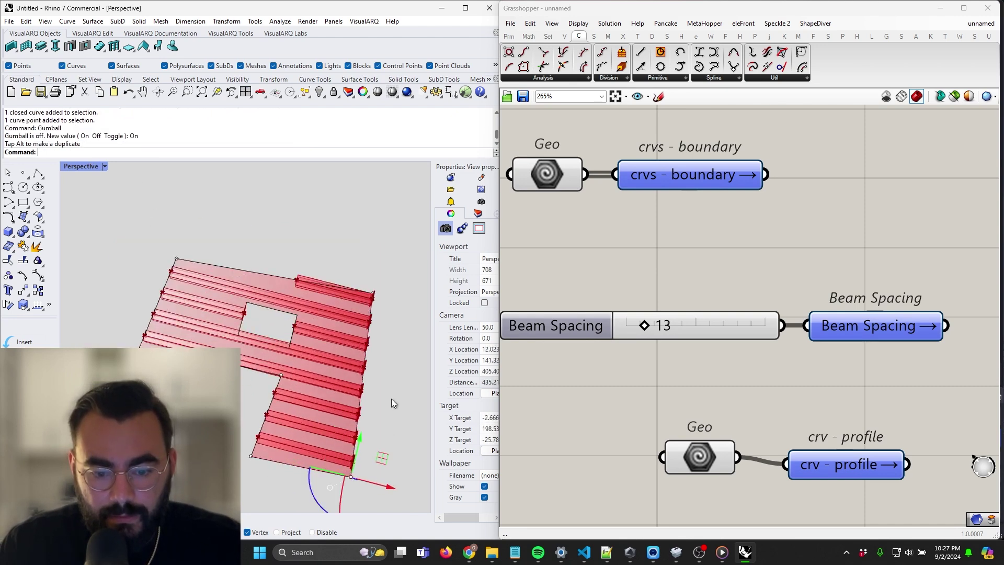
right_drag(393, 400, 409, 310)
scroll(667, 214, down, 6)
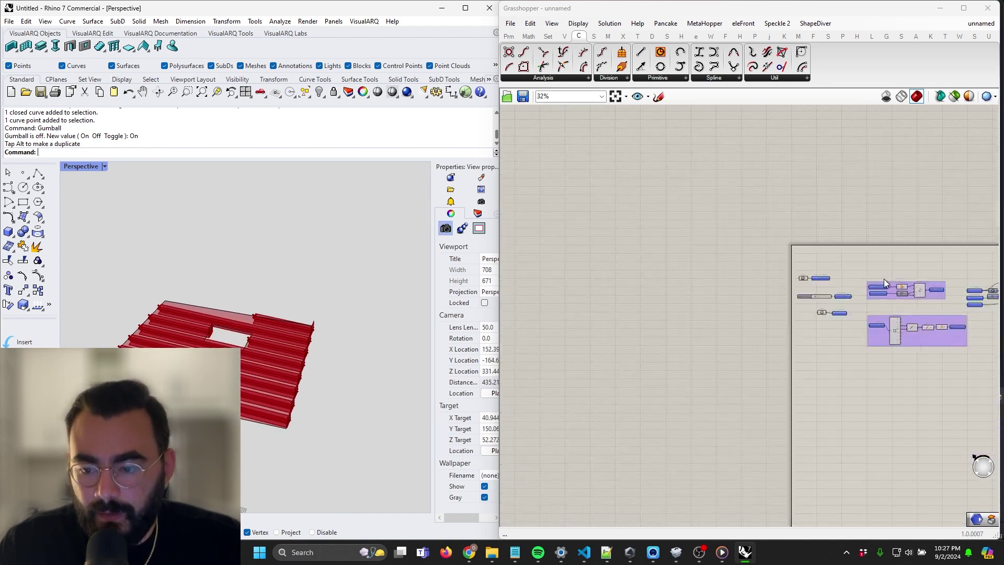
Add a Remote Sender named "breps - beams" after Sweep1 and wire Sweep1's S output into it.
scroll(805, 290, up, 3)
scroll(836, 298, down, 2)
scroll(886, 304, up, 2)
drag(919, 317, 858, 280)
right_drag(941, 281, 873, 281)
double_click(868, 304)
text(se)
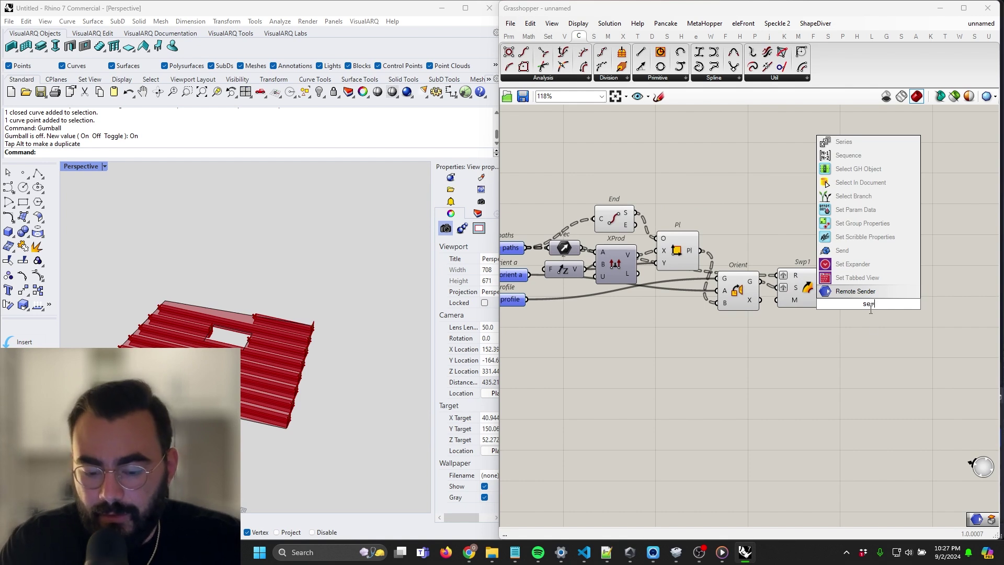
text(=breps)
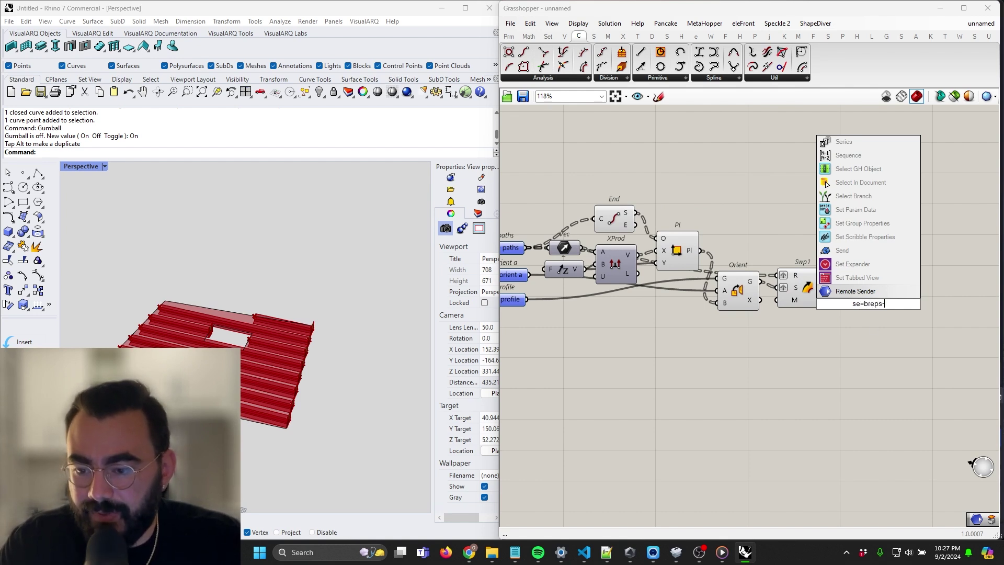
text( - beams)
key(Return)
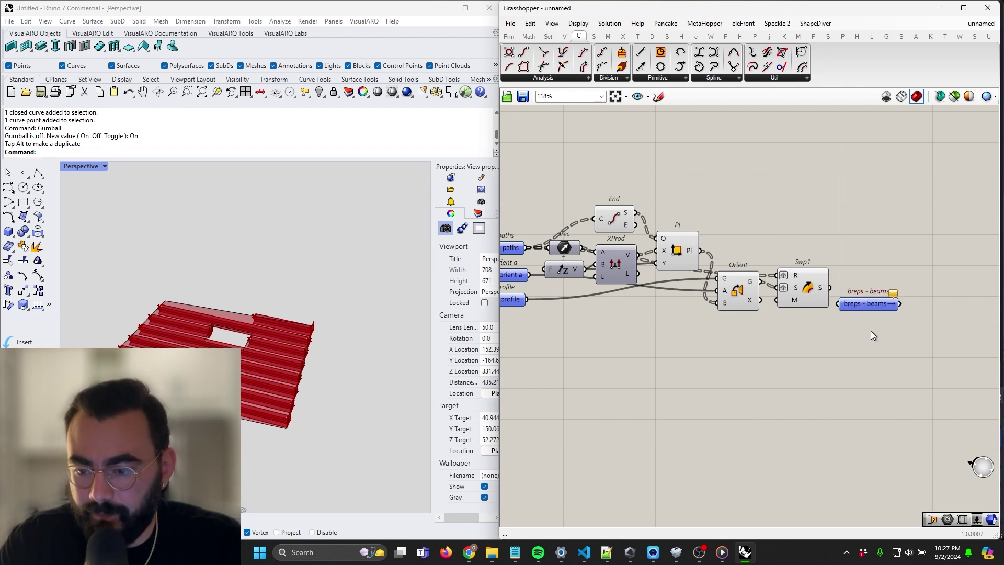
drag(830, 289, 839, 304)
click(868, 304)
Group all the sweep components from the three receivers through "breps - beams" and name the group "Sweep Beams".
scroll(868, 293, down, 4)
scroll(819, 269, up, 2)
right_drag(867, 276, 845, 285)
drag(865, 295, 536, 208)
right_click(792, 315)
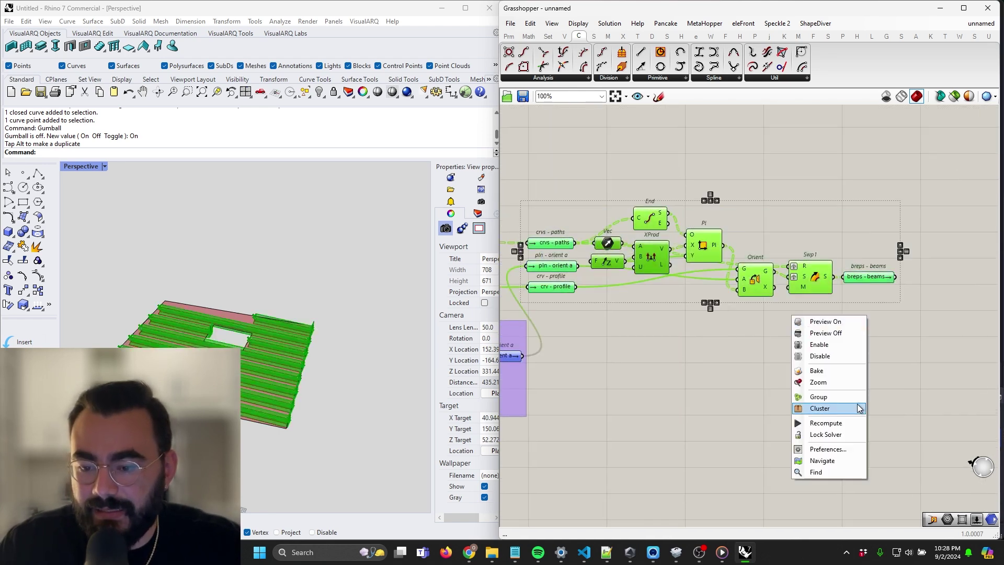
click(831, 392)
right_drag(703, 286, 758, 299)
right_click(758, 300)
text(Sweep Beams)
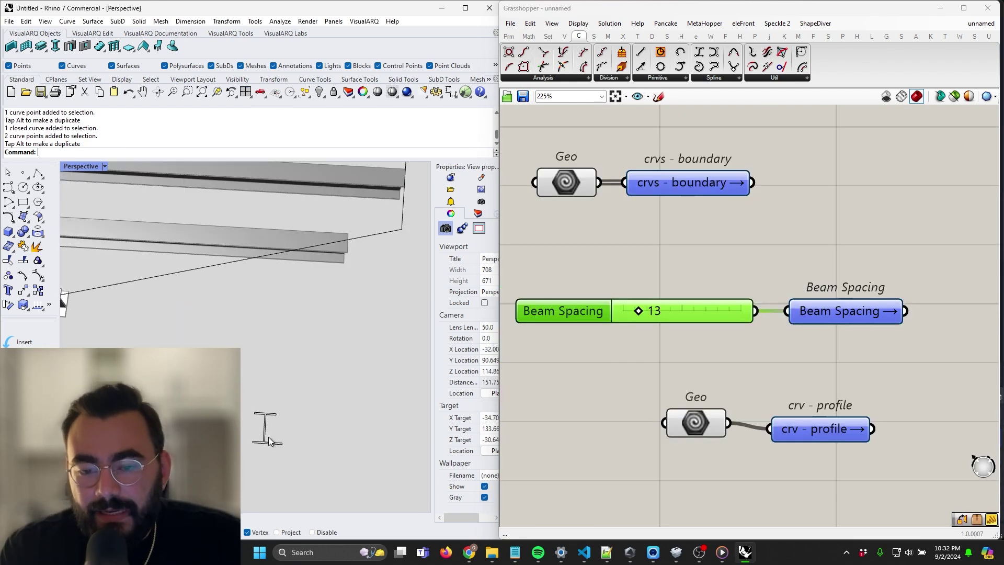